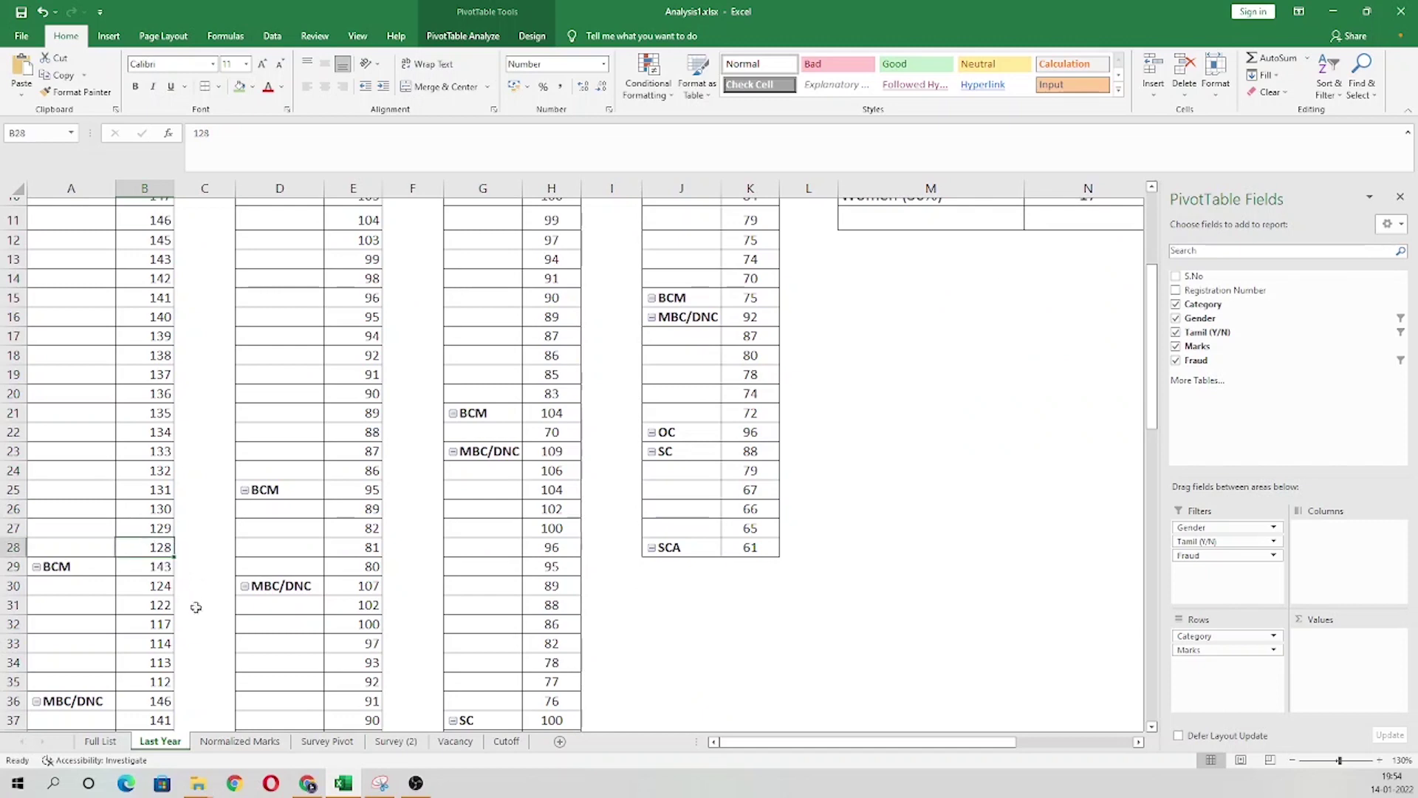
- Examine the highest and lowest marks of each category from BC to ST in the male, non-Tamil pivot table on the Last Year sheet
{"action": "left_click", "coordinate": [161, 568]}
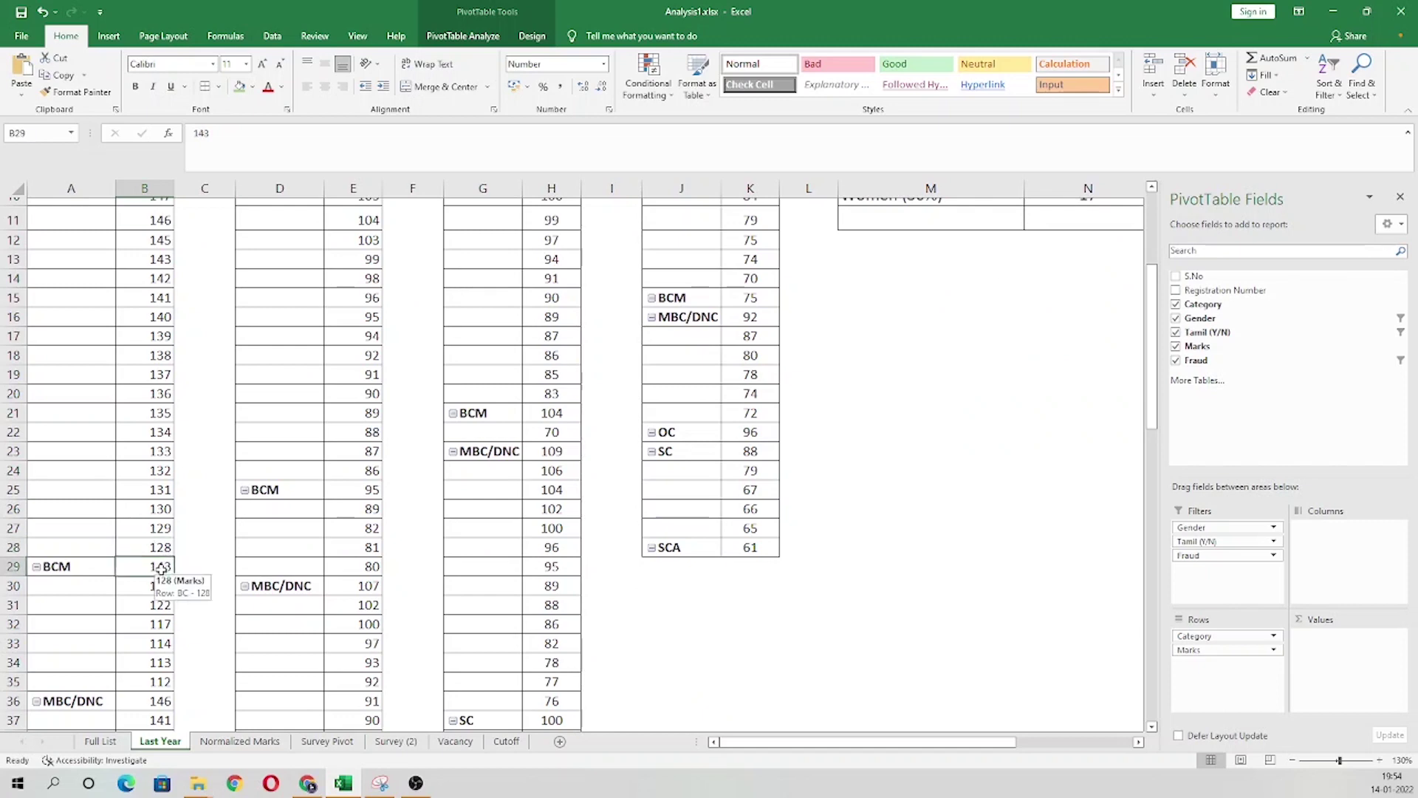
{"action": "left_click", "coordinate": [160, 681]}
{"action": "scroll", "coordinate": [228, 670], "scroll_direction": "down", "scroll_amount": 3}
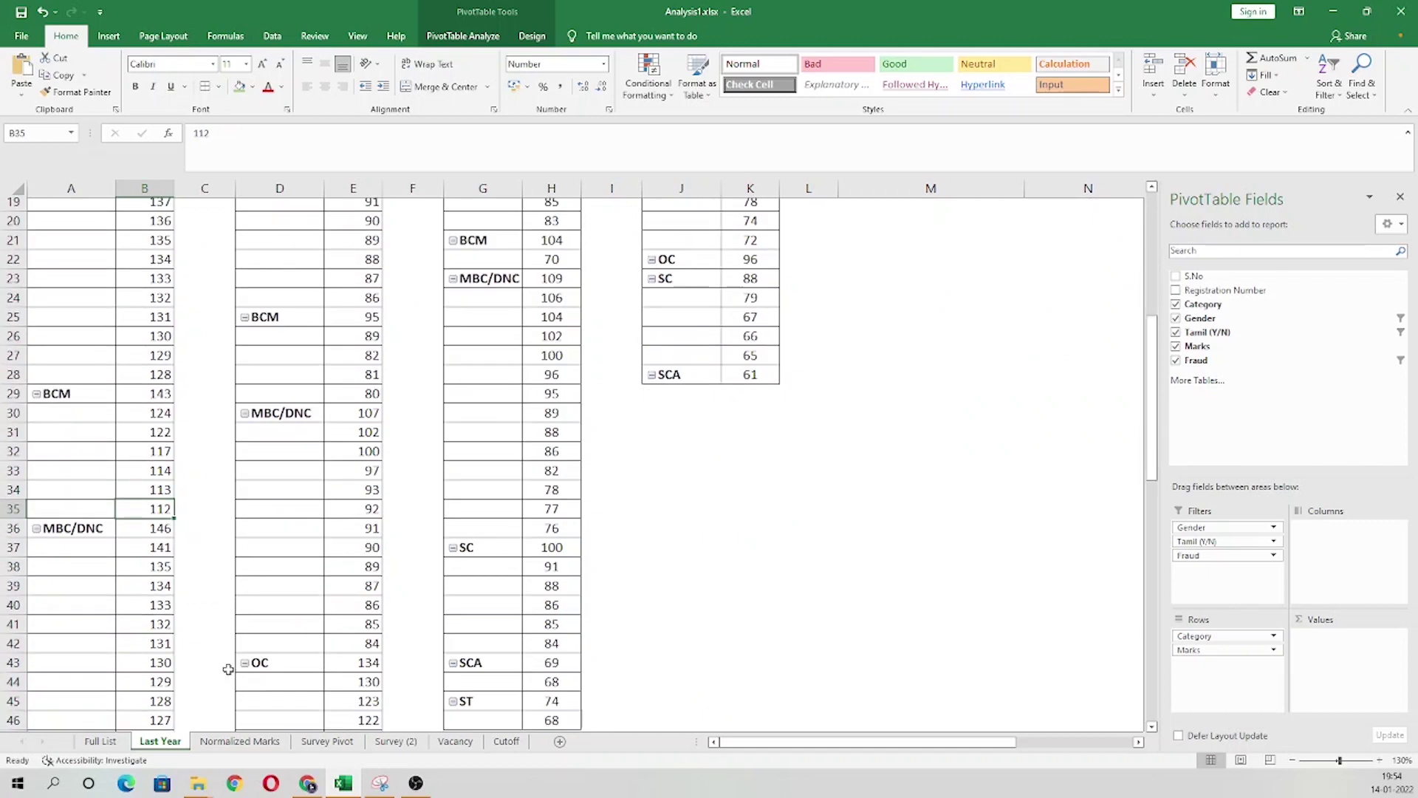
{"action": "left_click", "coordinate": [161, 525]}
{"action": "scroll", "coordinate": [179, 599], "scroll_direction": "down", "scroll_amount": 2}
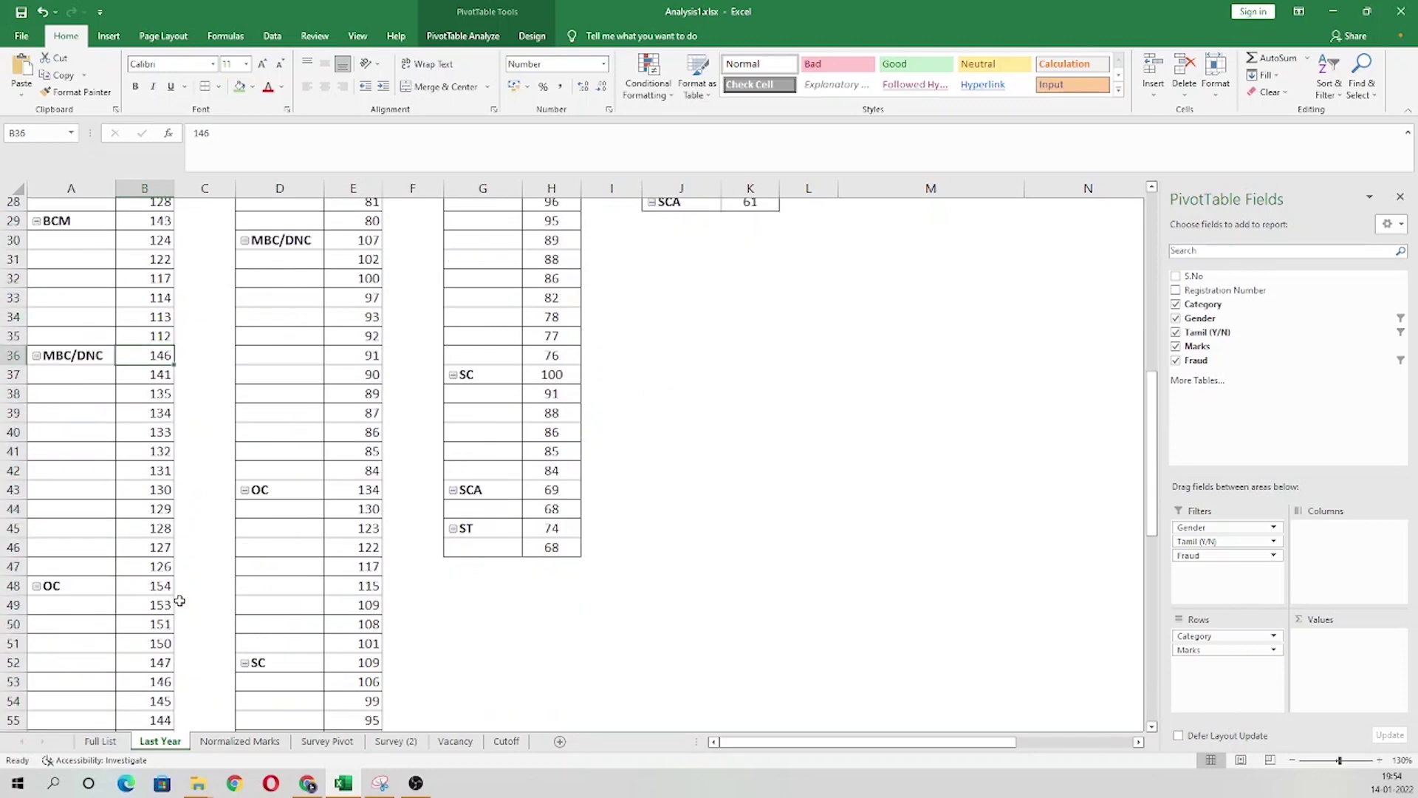
{"action": "left_click", "coordinate": [163, 570]}
{"action": "scroll", "coordinate": [170, 590], "scroll_direction": "down", "scroll_amount": 2}
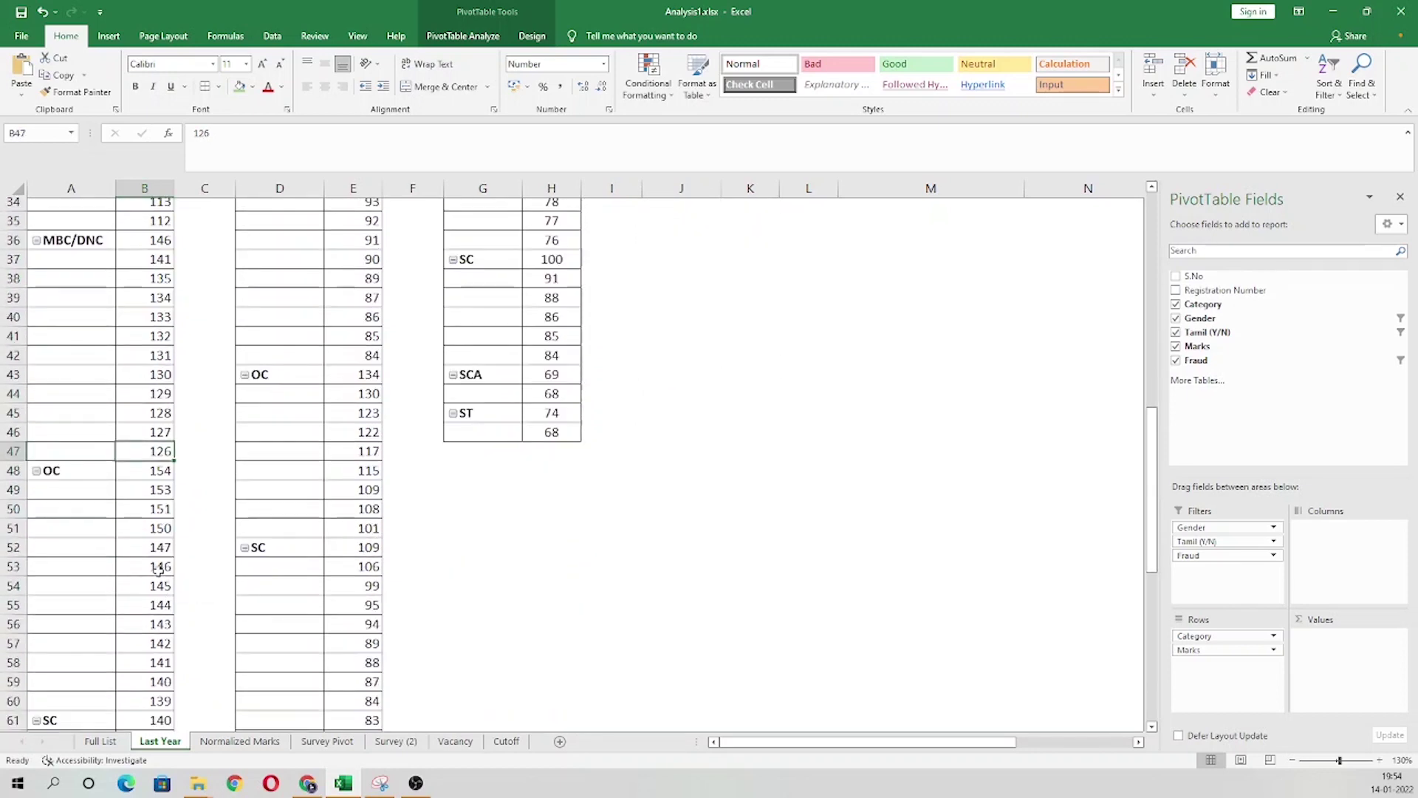
{"action": "left_click", "coordinate": [152, 477]}
{"action": "left_click", "coordinate": [162, 702]}
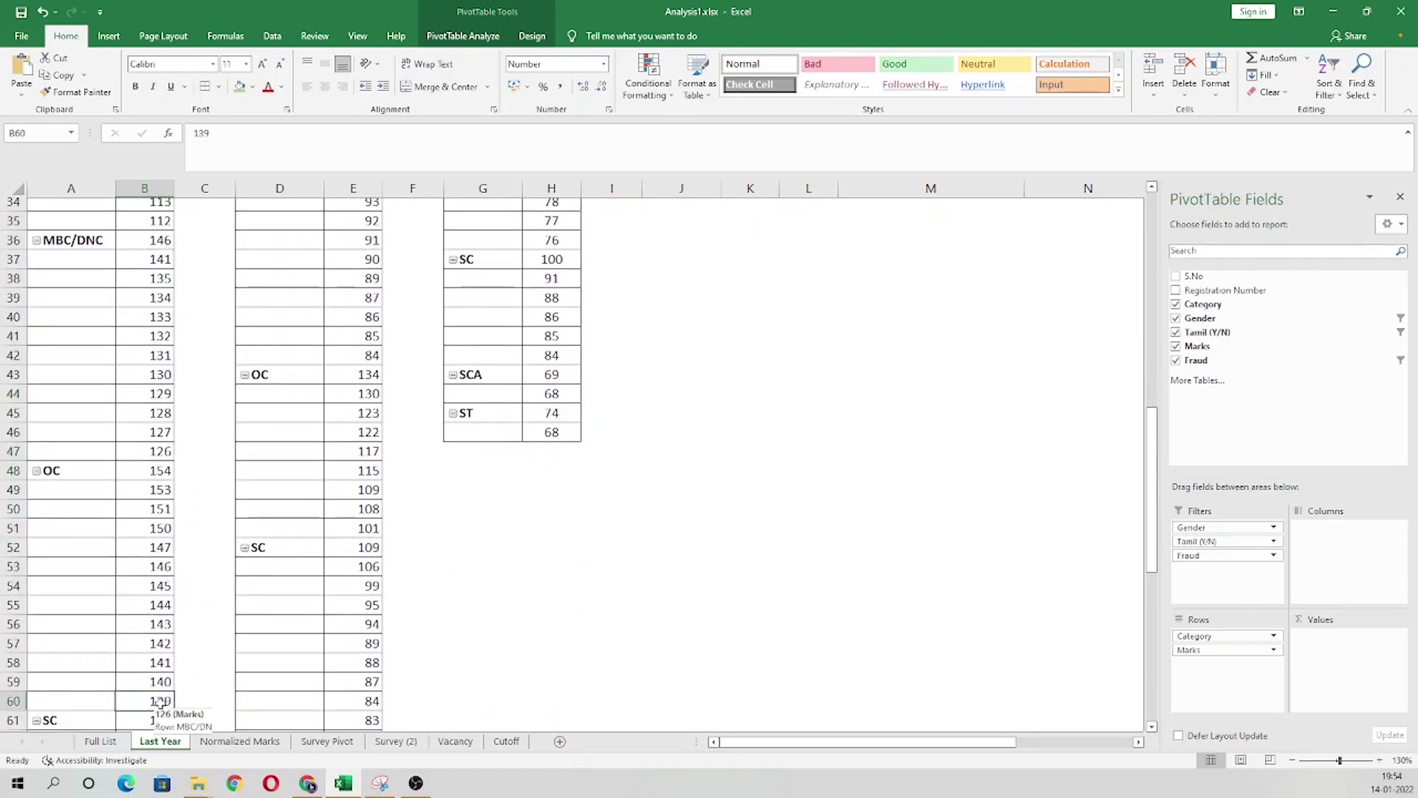
{"action": "scroll", "coordinate": [161, 702], "scroll_direction": "down", "scroll_amount": 3}
{"action": "scroll", "coordinate": [162, 561], "scroll_direction": "down", "scroll_amount": 4}
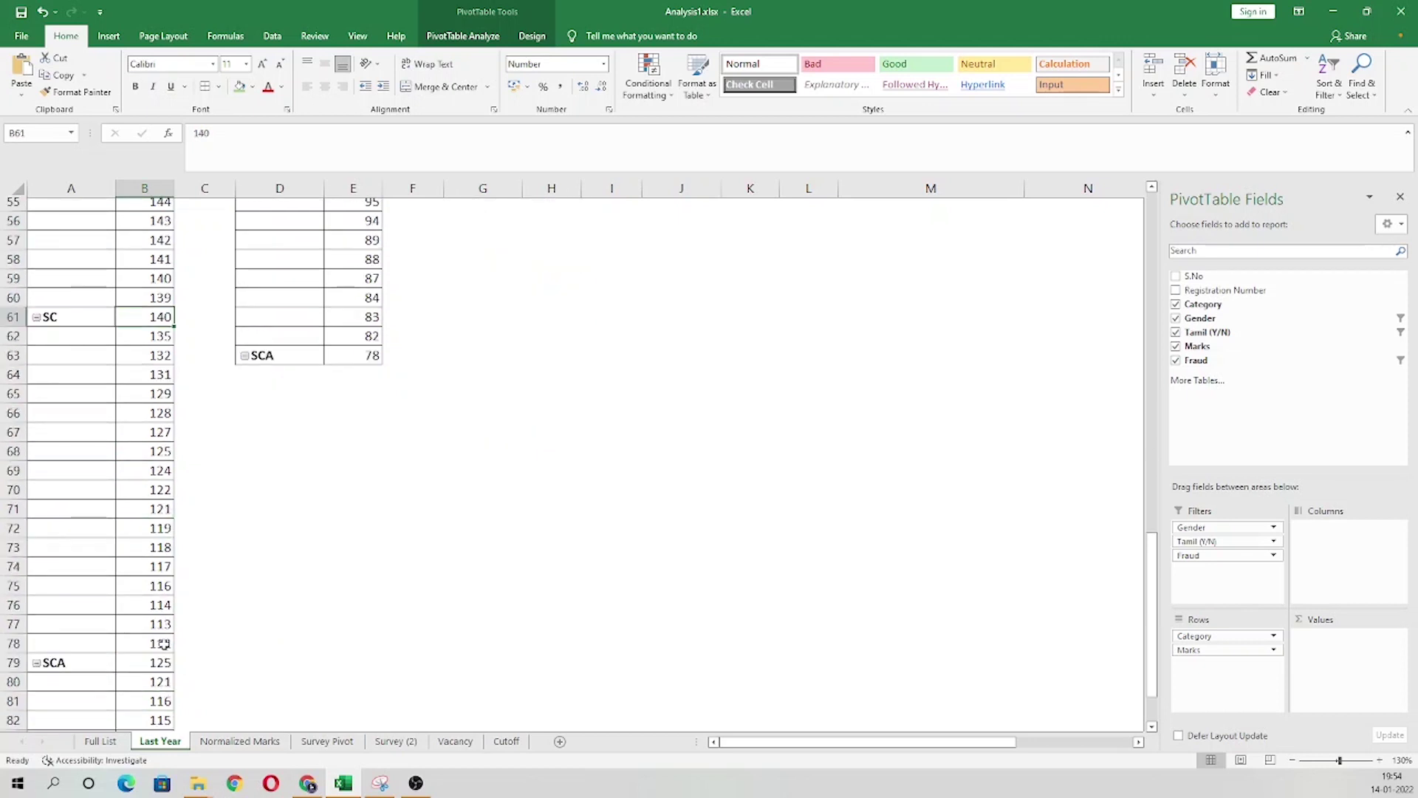
{"action": "left_click", "coordinate": [162, 643]}
{"action": "scroll", "coordinate": [200, 602], "scroll_direction": "down", "scroll_amount": 3}
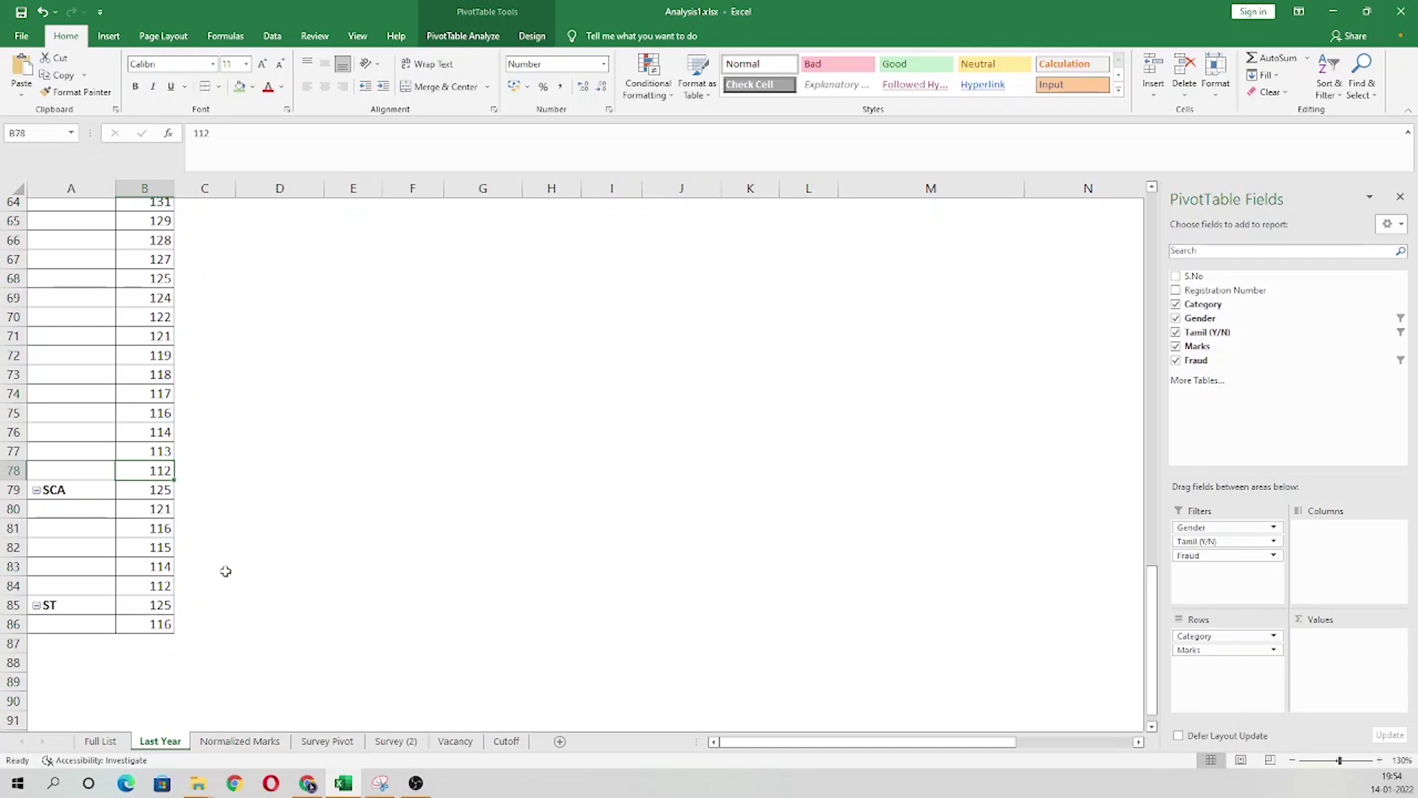
{"action": "scroll", "coordinate": [225, 571], "scroll_direction": "up", "scroll_amount": 14}
{"action": "scroll", "coordinate": [225, 571], "scroll_direction": "up", "scroll_amount": 5}
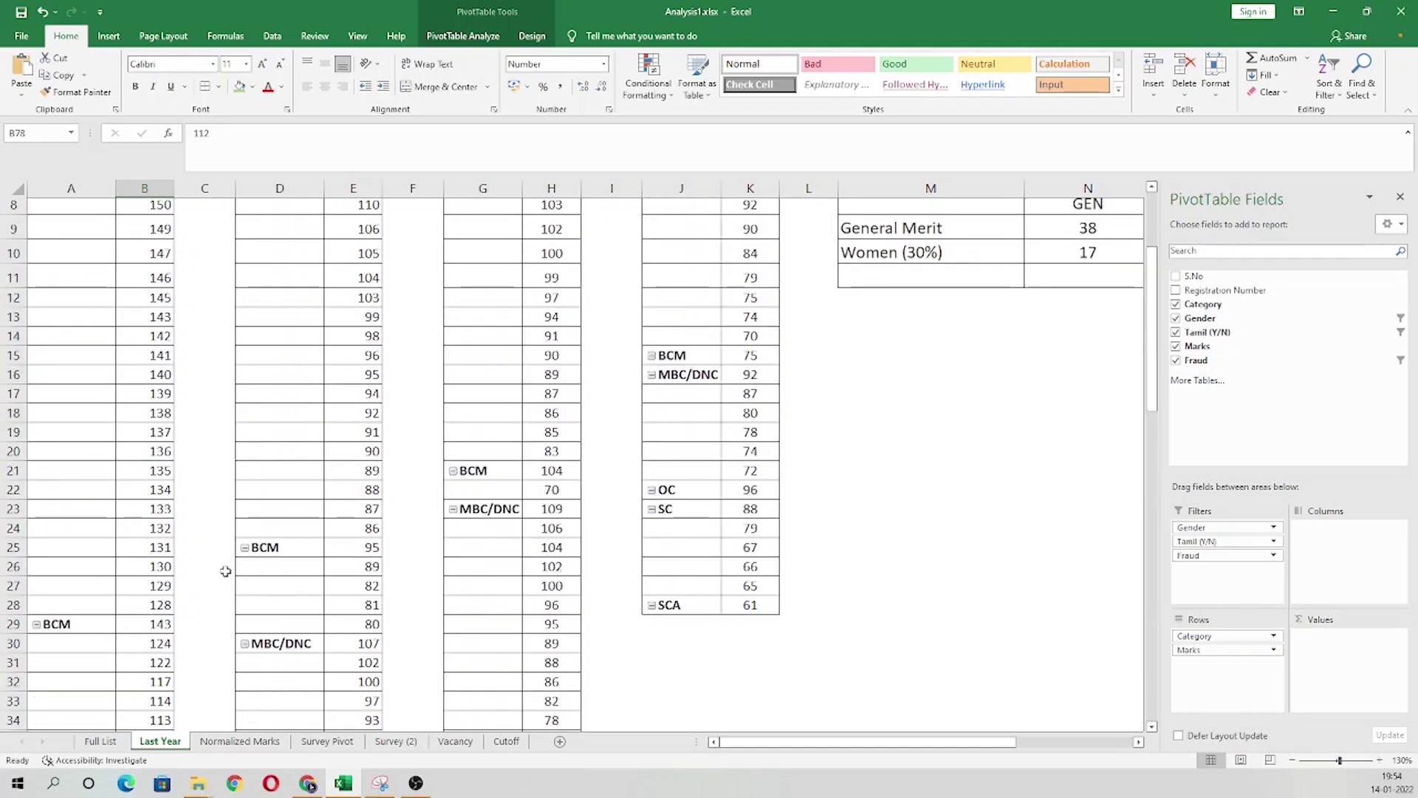
{"action": "scroll", "coordinate": [226, 571], "scroll_direction": "up", "scroll_amount": 3}
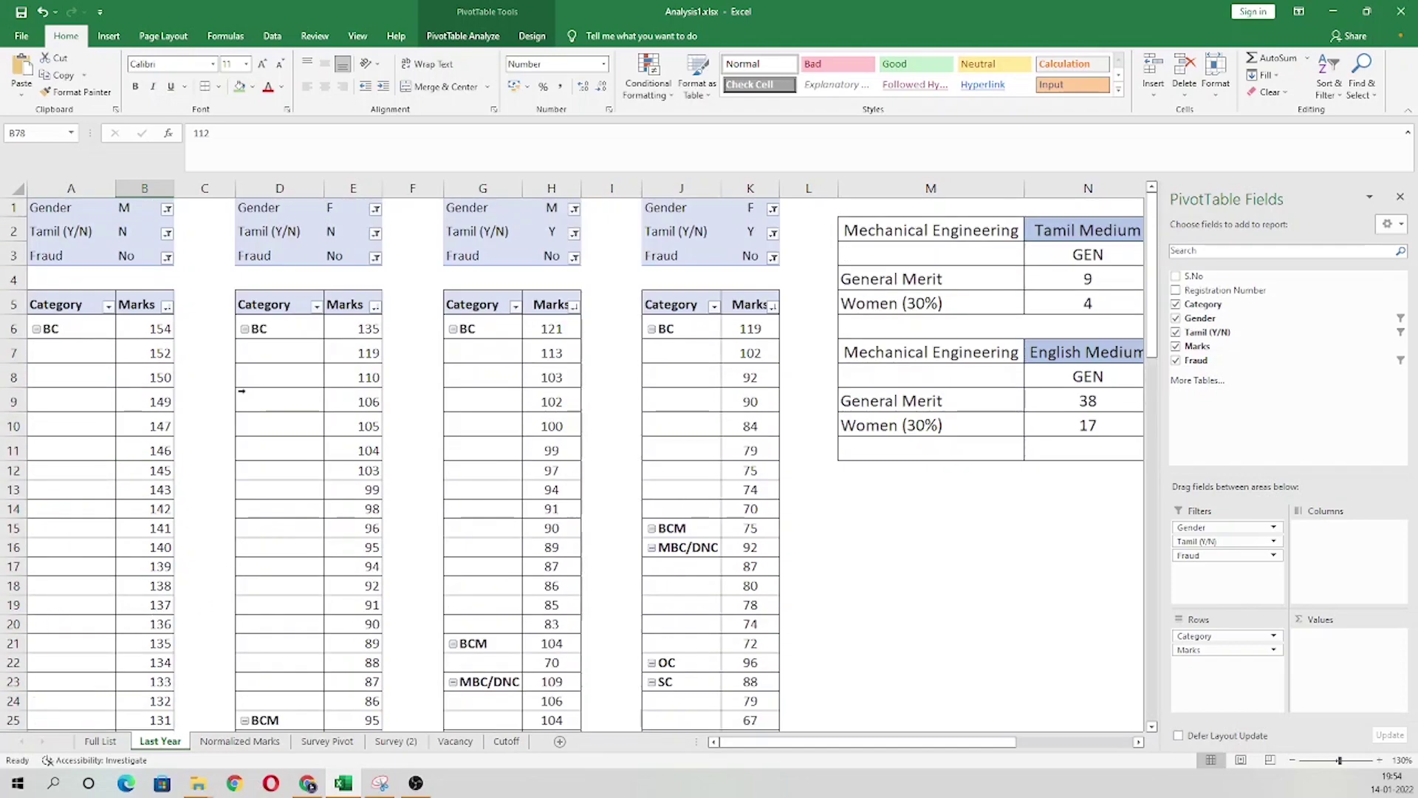
- Examine the marks of each category from BC to SCA in the female, non-Tamil pivot table
{"action": "left_click", "coordinate": [360, 328]}
{"action": "scroll", "coordinate": [408, 411], "scroll_direction": "down", "scroll_amount": 2}
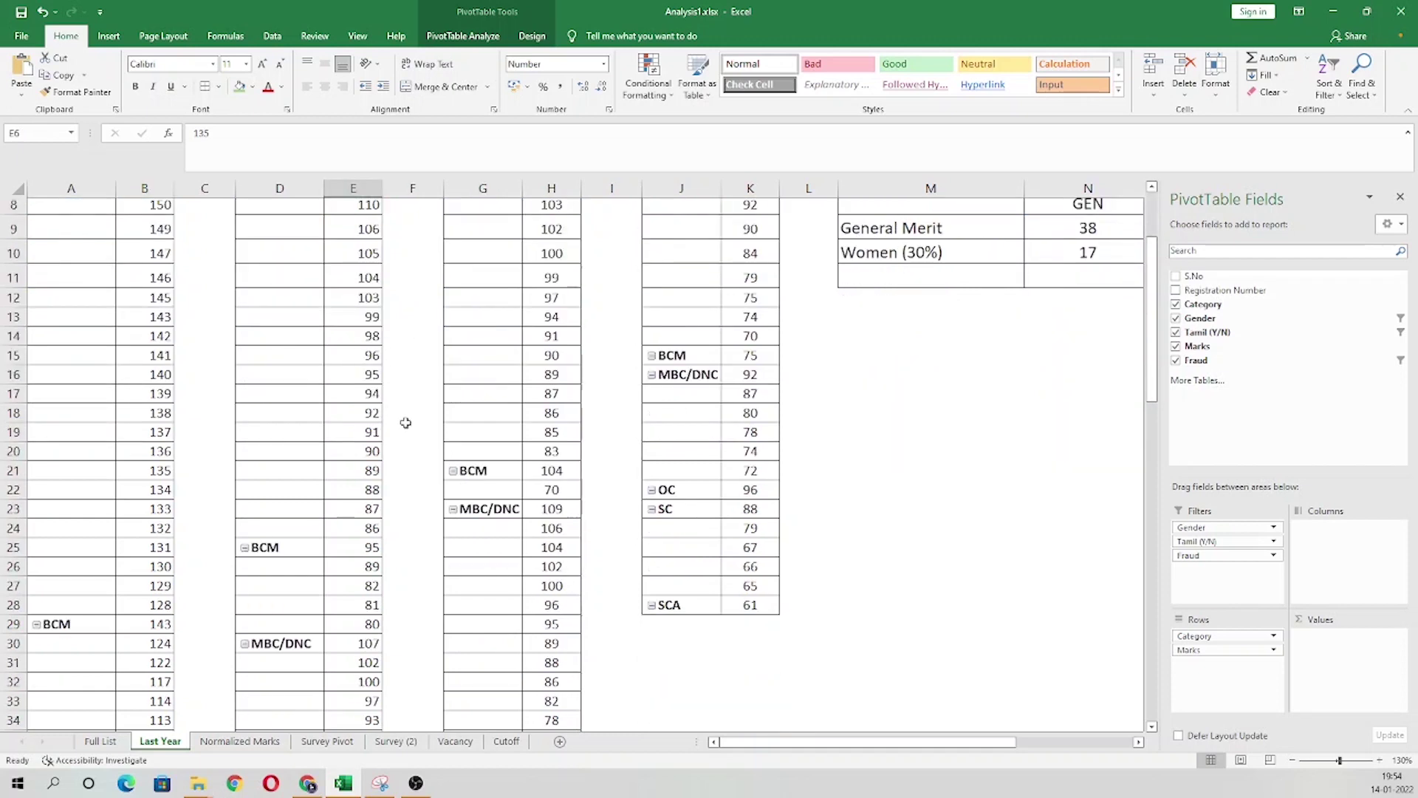
{"action": "left_click", "coordinate": [372, 530]}
{"action": "scroll", "coordinate": [380, 528], "scroll_direction": "down", "scroll_amount": 3}
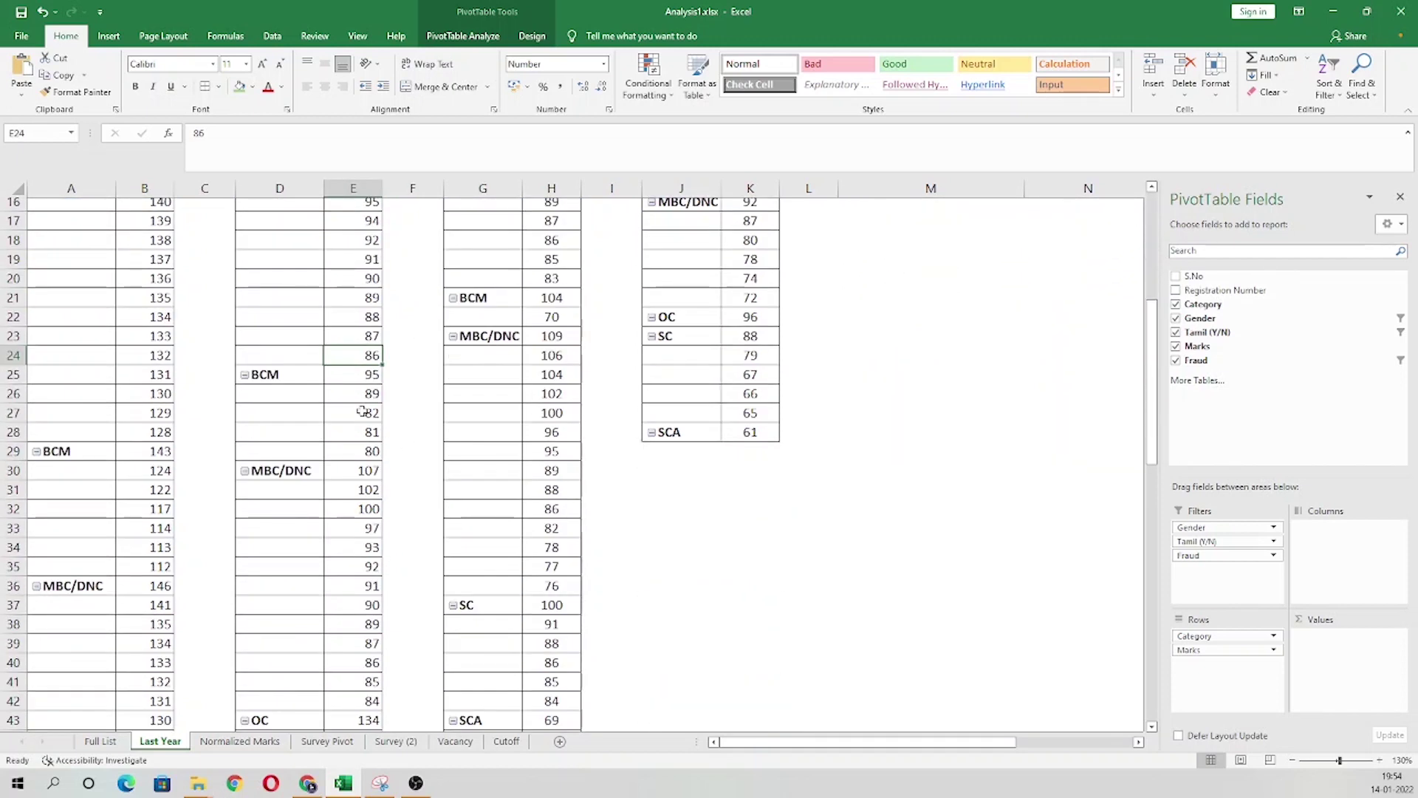
{"action": "scroll", "coordinate": [362, 399], "scroll_direction": "down", "scroll_amount": 2}
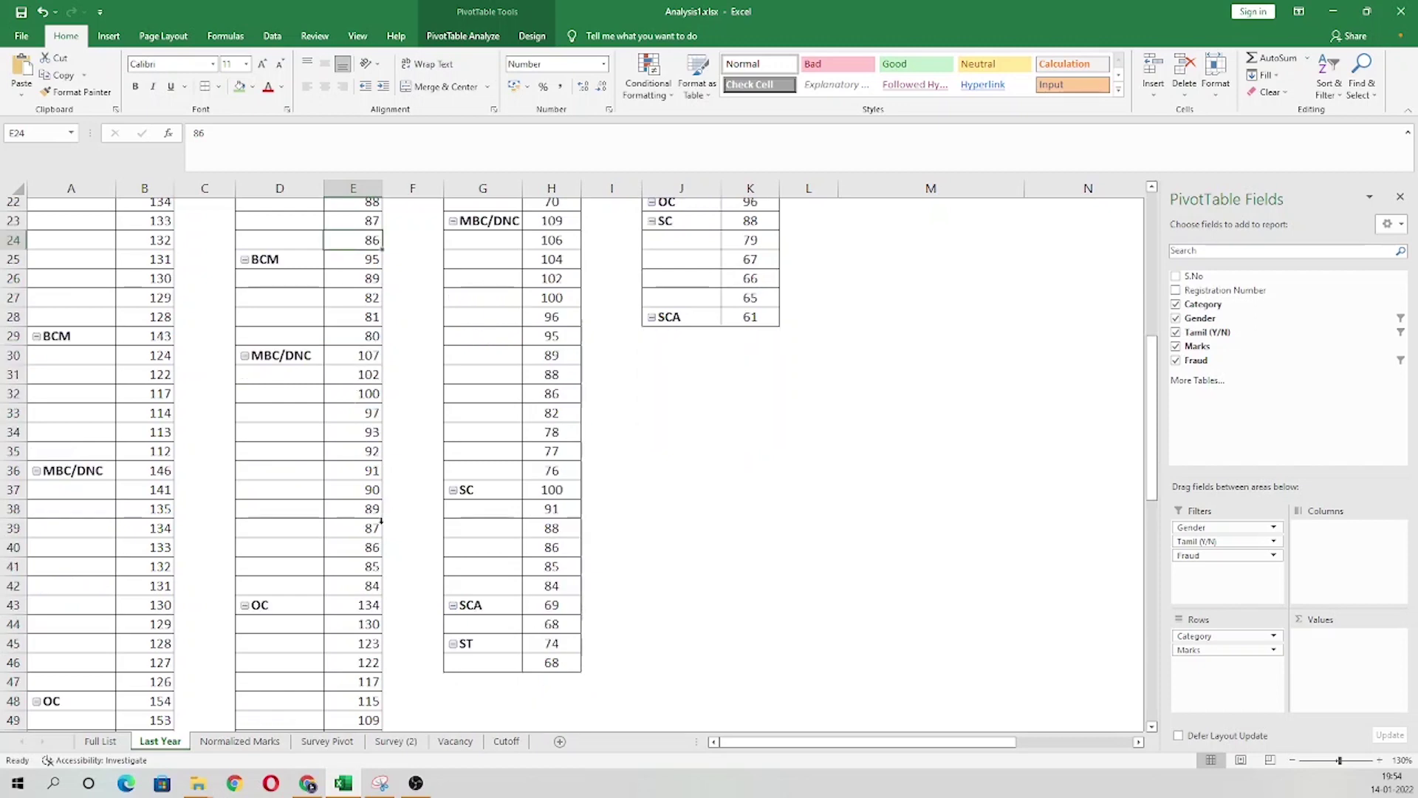
{"action": "scroll", "coordinate": [361, 579], "scroll_direction": "down", "scroll_amount": 3}
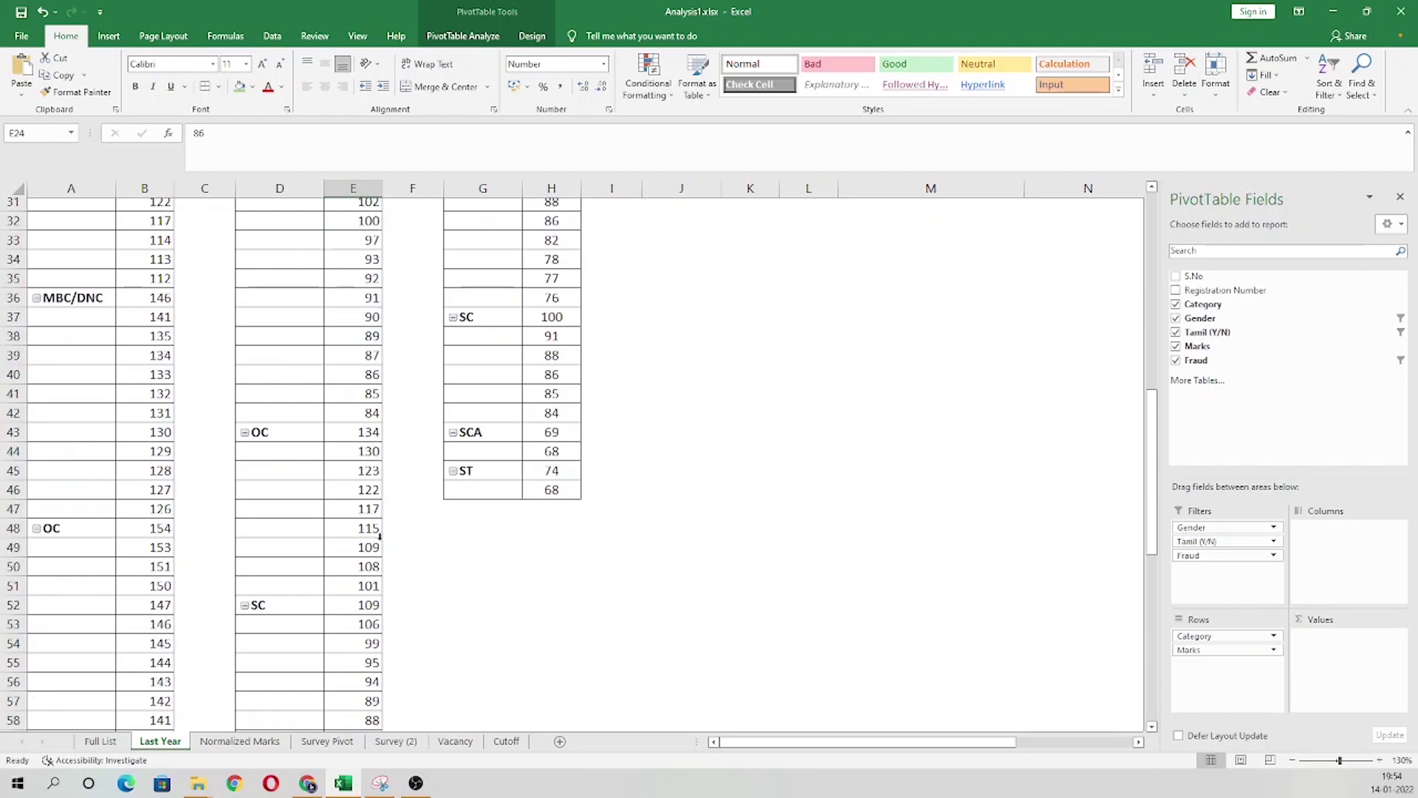
{"action": "scroll", "coordinate": [375, 586], "scroll_direction": "down", "scroll_amount": 2}
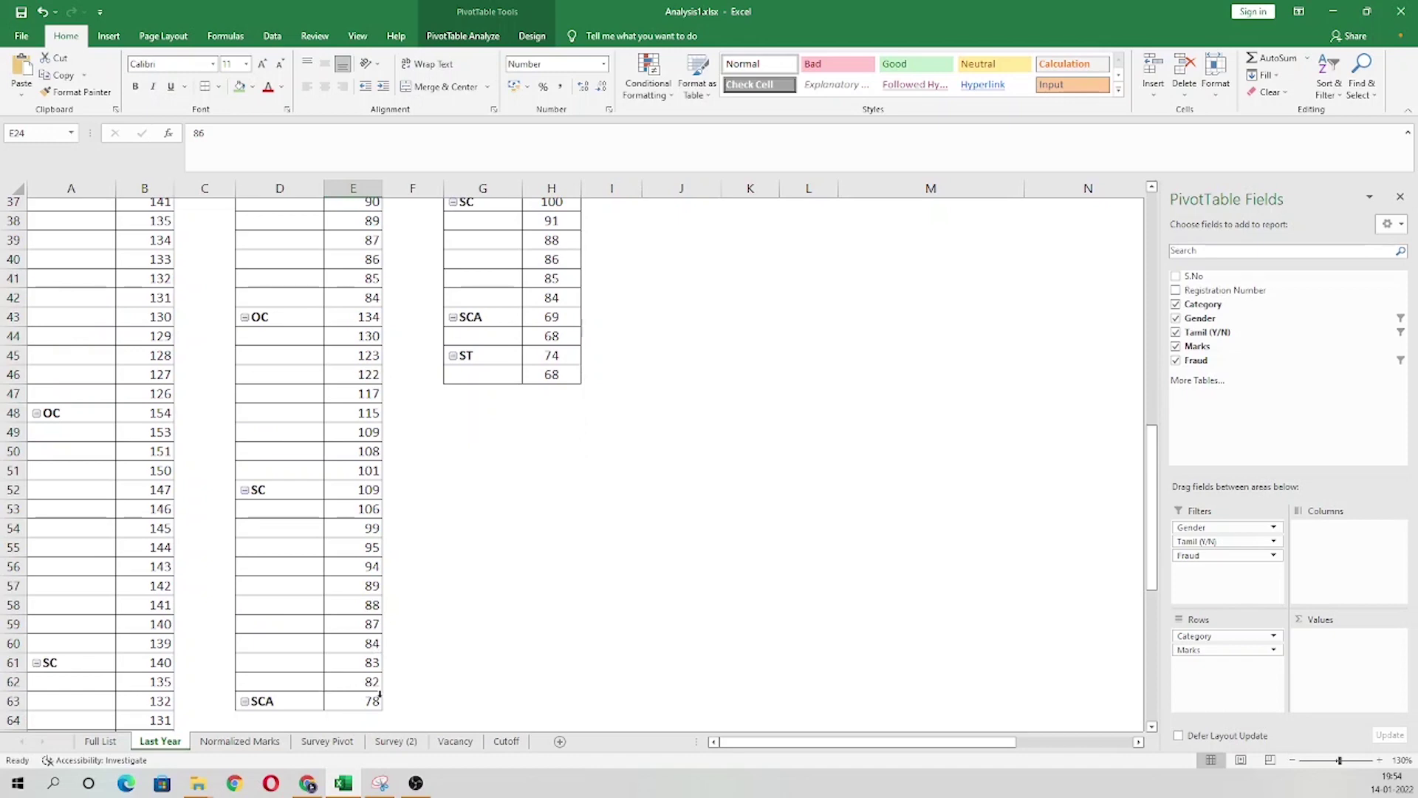
{"action": "scroll", "coordinate": [500, 586], "scroll_direction": "up", "scroll_amount": 12}
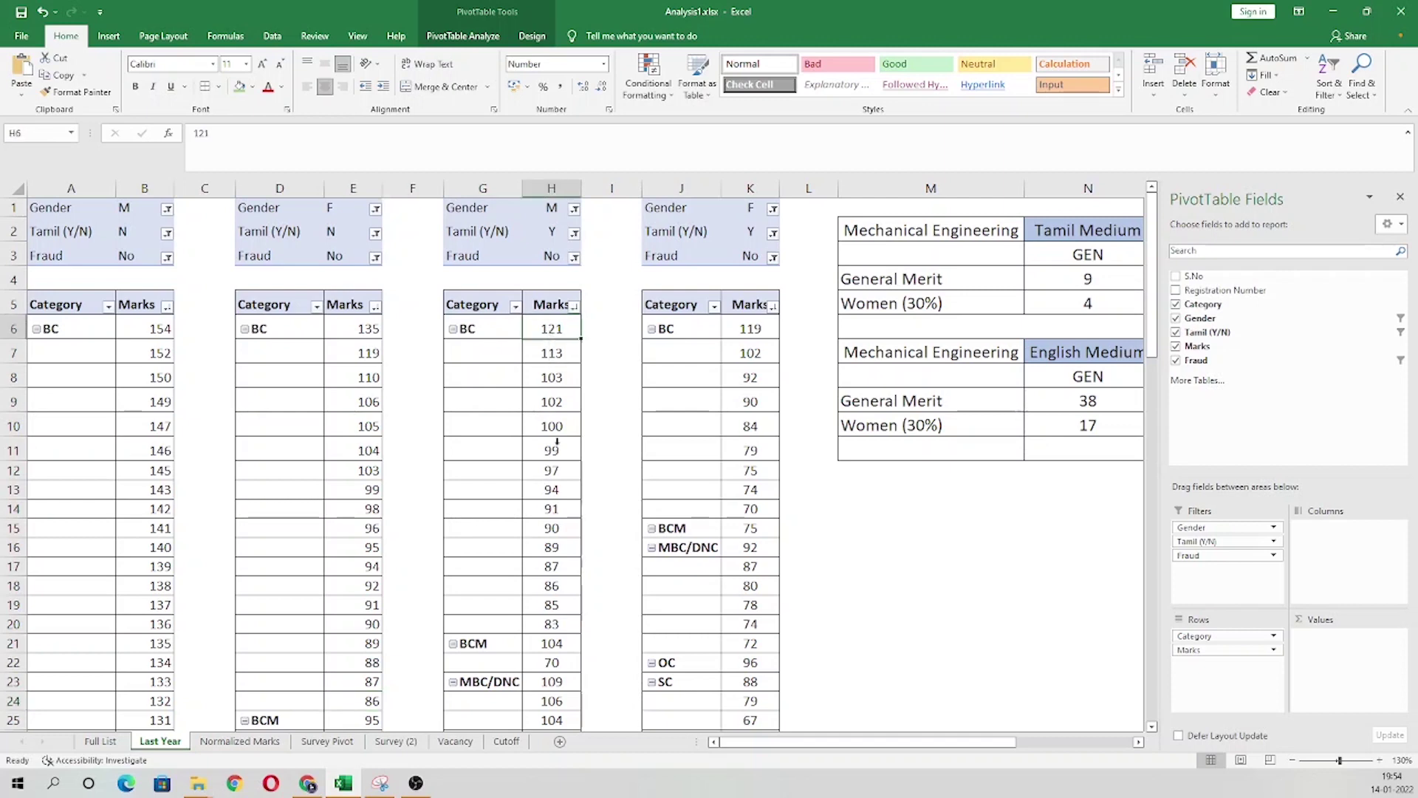
- Examine the marks of each category in the male Tamil-medium pivot table and look over the female Tamil-medium one
{"action": "left_click", "coordinate": [565, 621]}
{"action": "key", "text": "ctrl+space"}
{"action": "scroll", "coordinate": [558, 587], "scroll_direction": "down", "scroll_amount": 2}
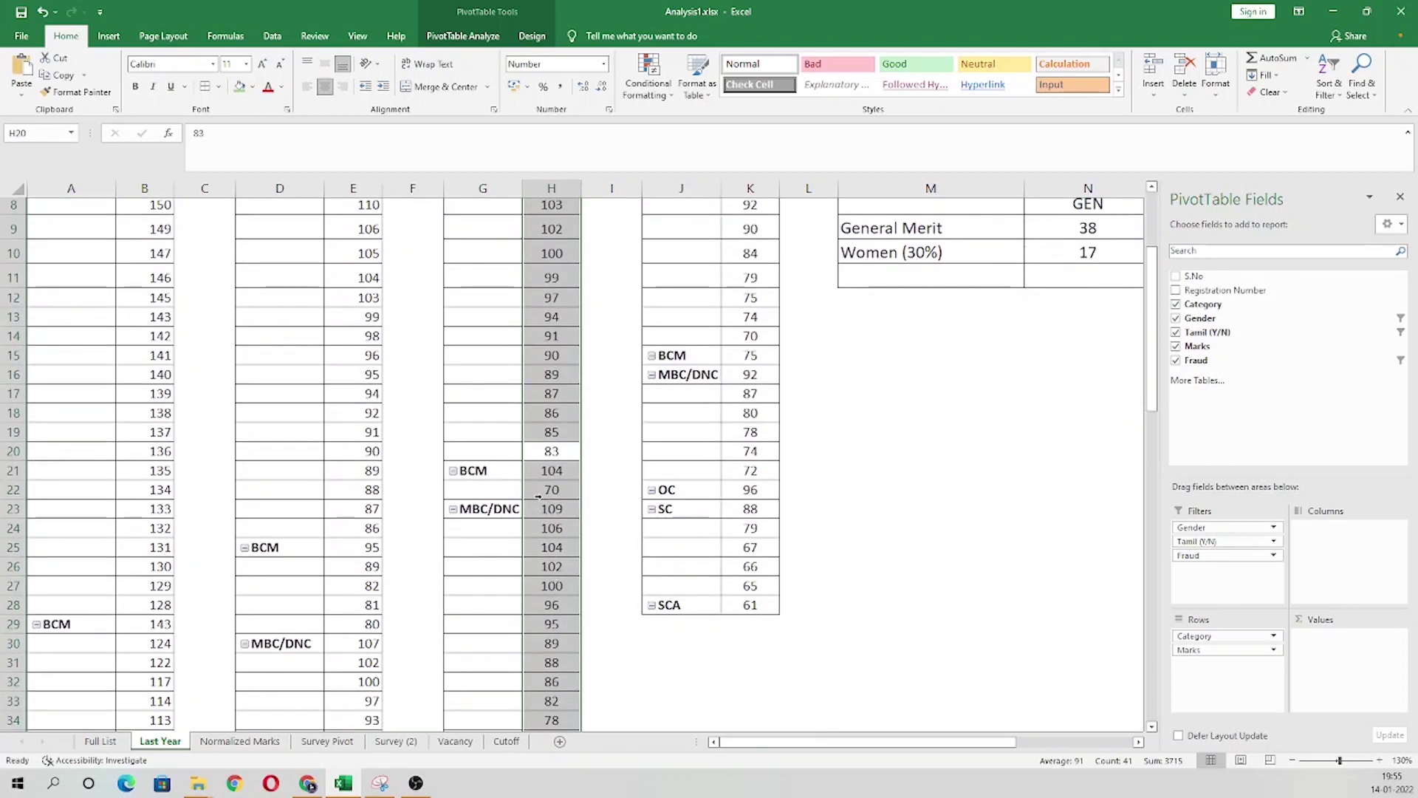
{"action": "scroll", "coordinate": [549, 532], "scroll_direction": "down", "scroll_amount": 2}
{"action": "left_click", "coordinate": [561, 399]}
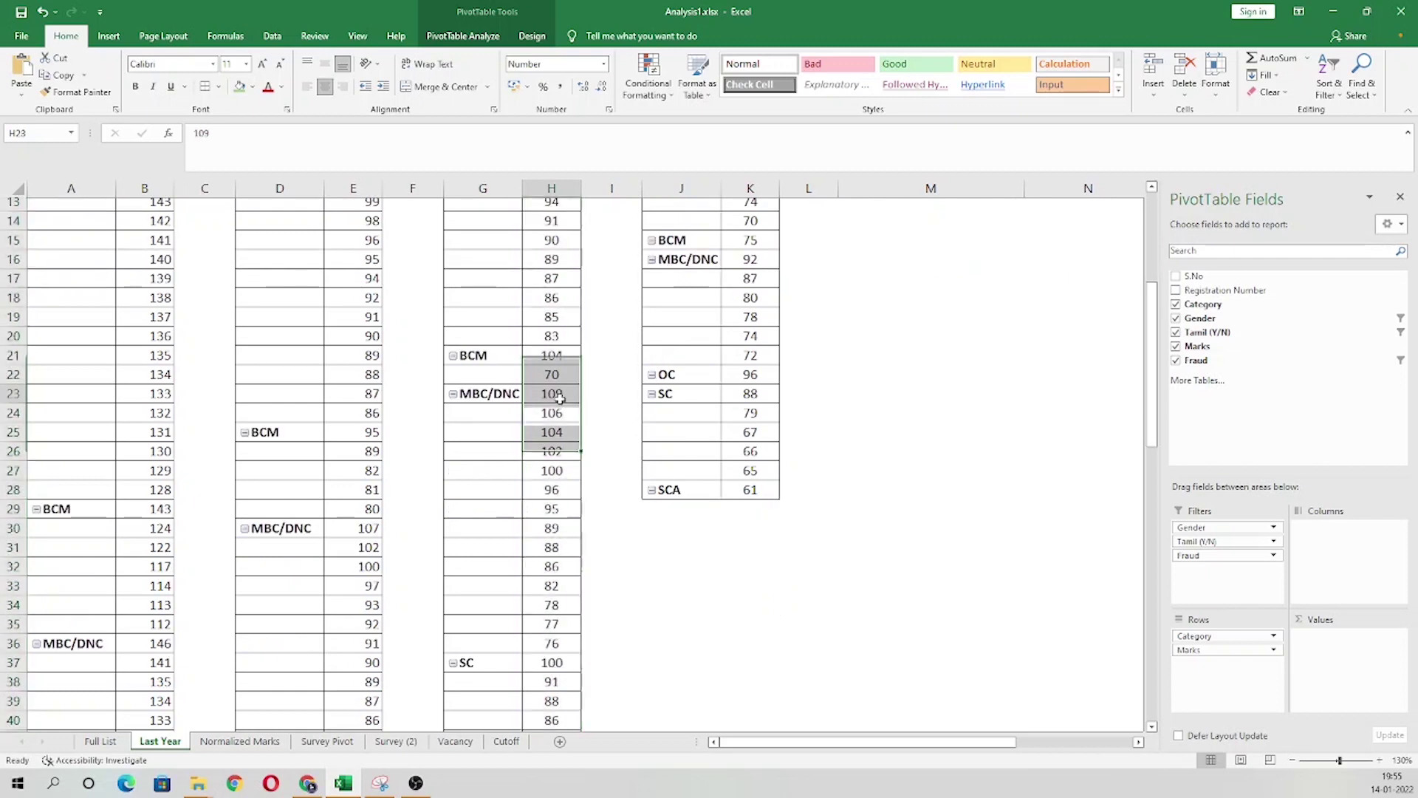
{"action": "left_click", "coordinate": [560, 643]}
{"action": "scroll", "coordinate": [558, 643], "scroll_direction": "down", "scroll_amount": 2}
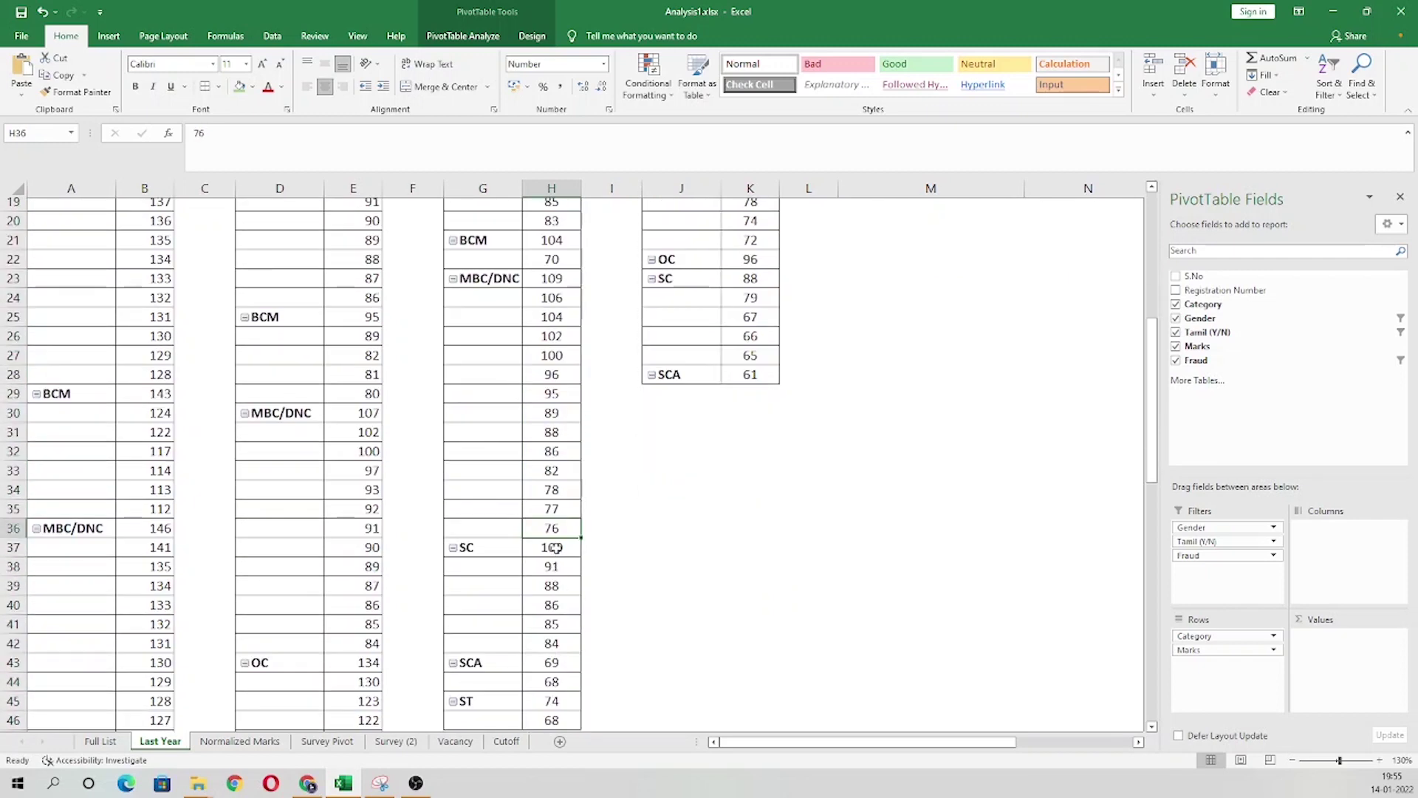
{"action": "left_click", "coordinate": [555, 636]}
{"action": "left_click", "coordinate": [567, 665]}
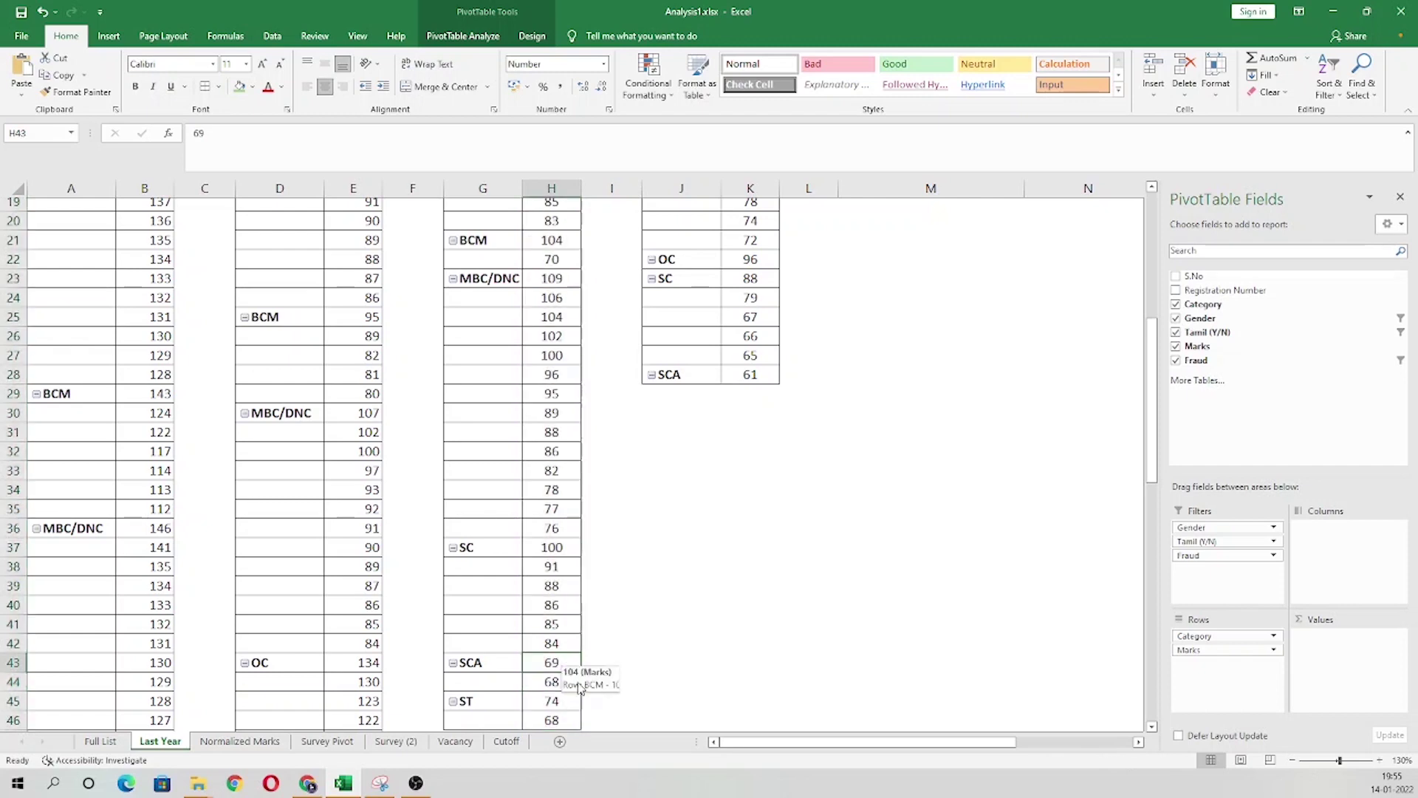
{"action": "scroll", "coordinate": [567, 662], "scroll_direction": "down", "scroll_amount": 1}
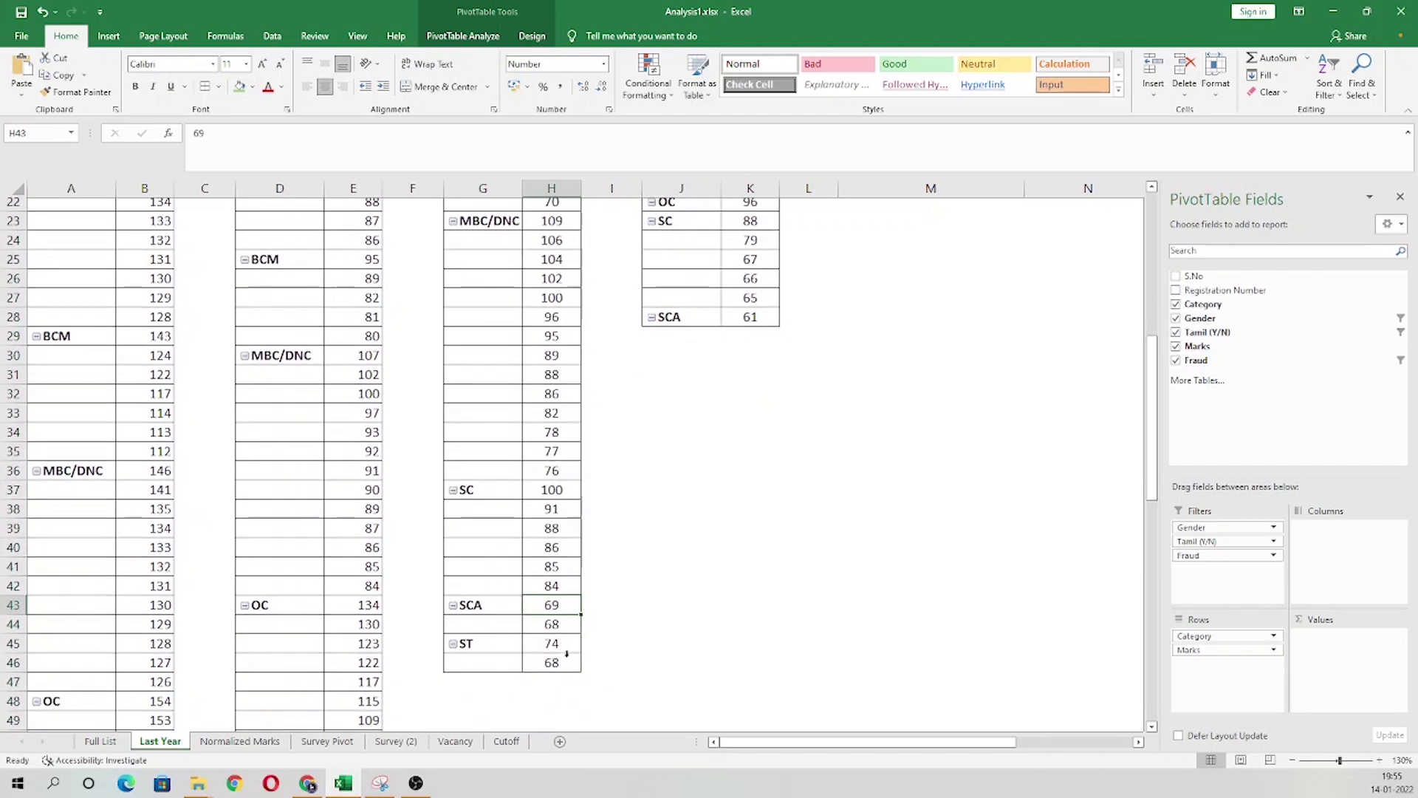
{"action": "scroll", "coordinate": [641, 639], "scroll_direction": "up", "scroll_amount": 7}
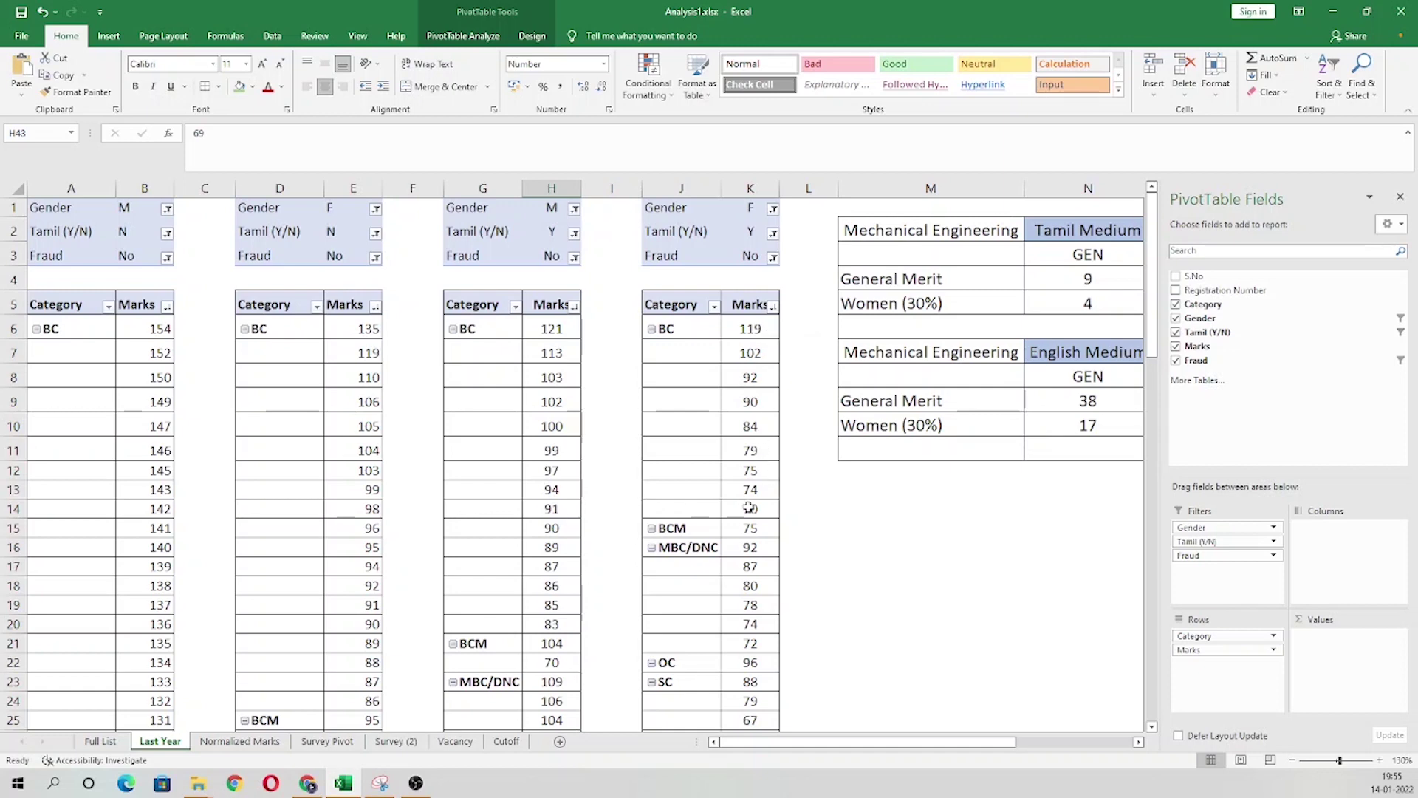
{"action": "scroll", "coordinate": [749, 510], "scroll_direction": "down", "scroll_amount": 2}
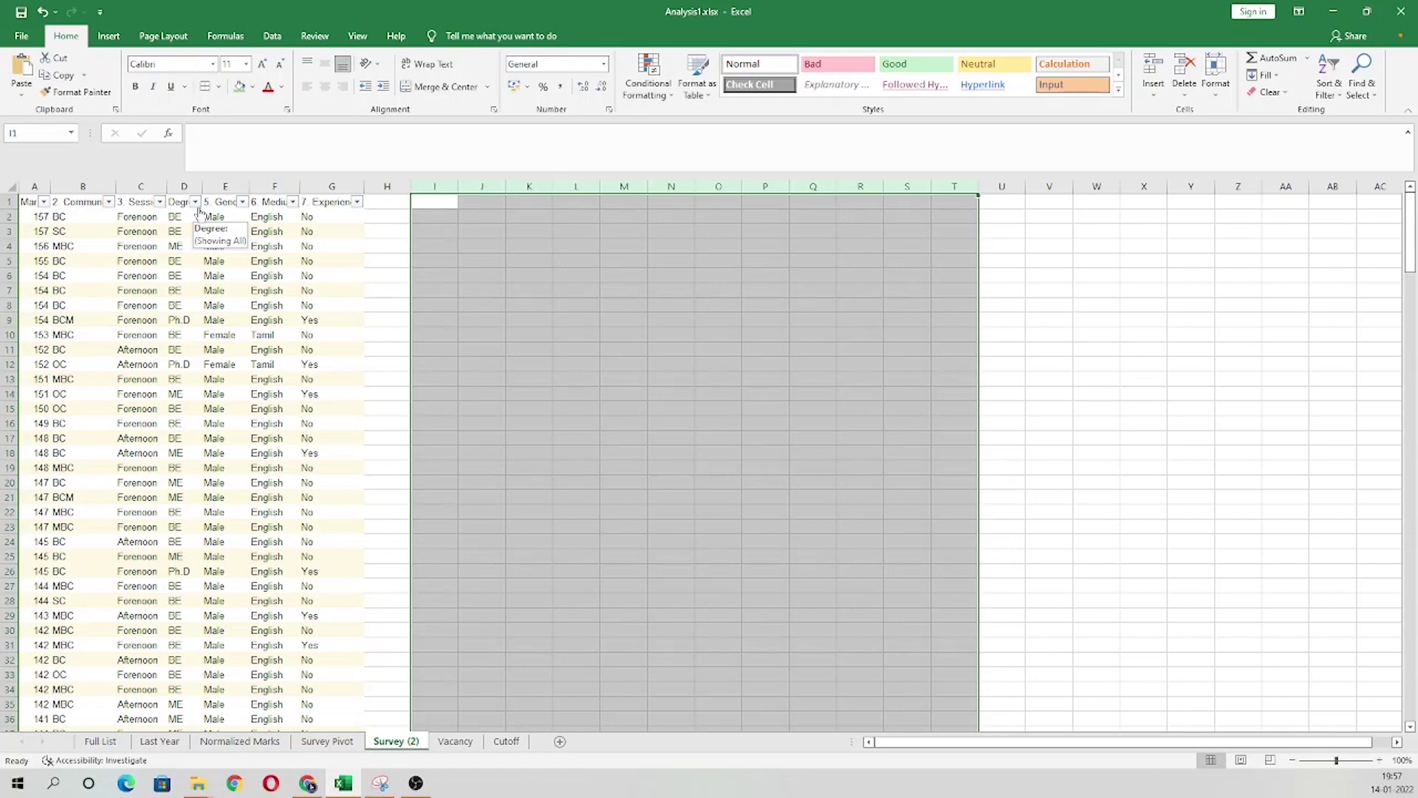
- Filter the Survey (2) responses to Yes in the Experience column, and clear that filter again
{"action": "left_click", "coordinate": [387, 247]}
{"action": "left_click", "coordinate": [357, 203]}
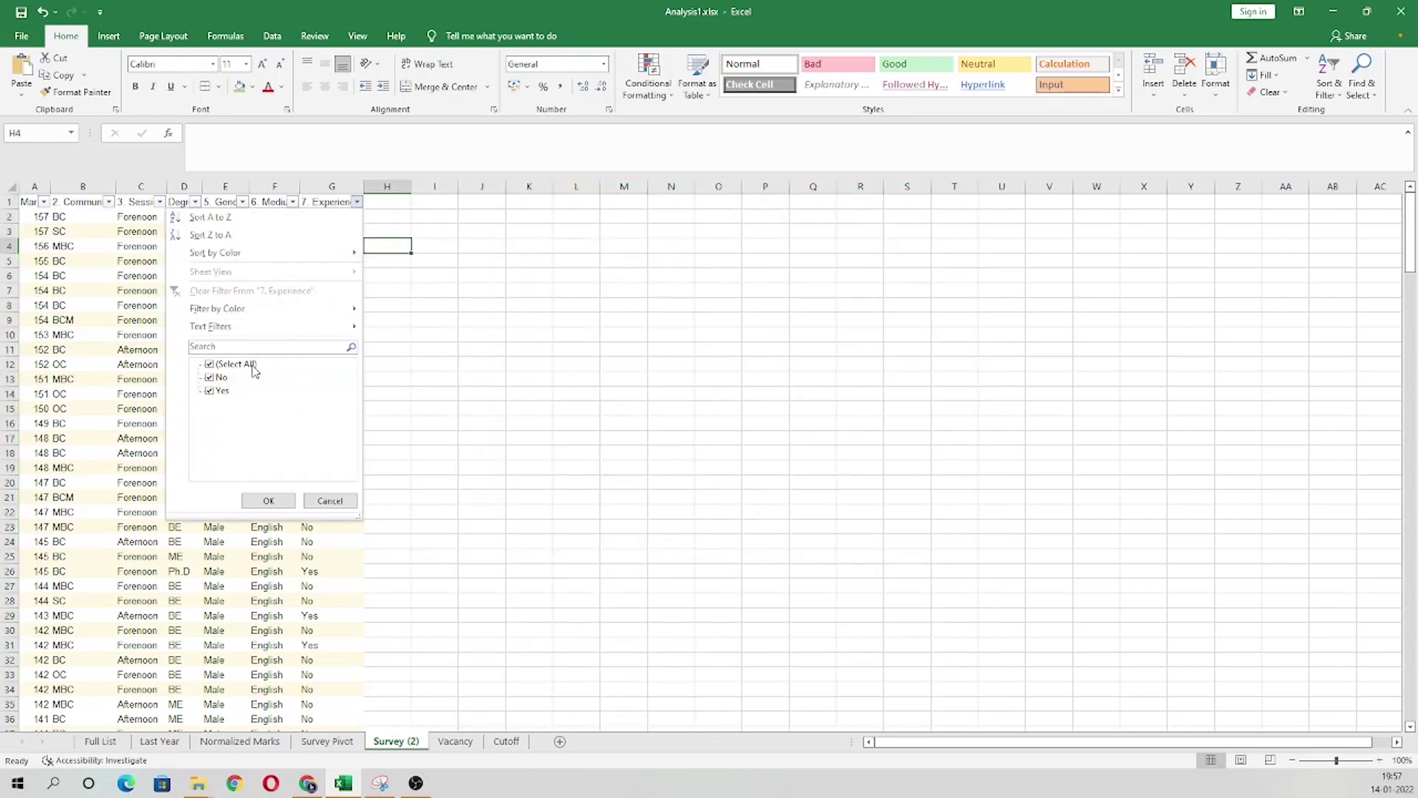
{"action": "left_click", "coordinate": [221, 378]}
{"action": "left_click", "coordinate": [266, 501]}
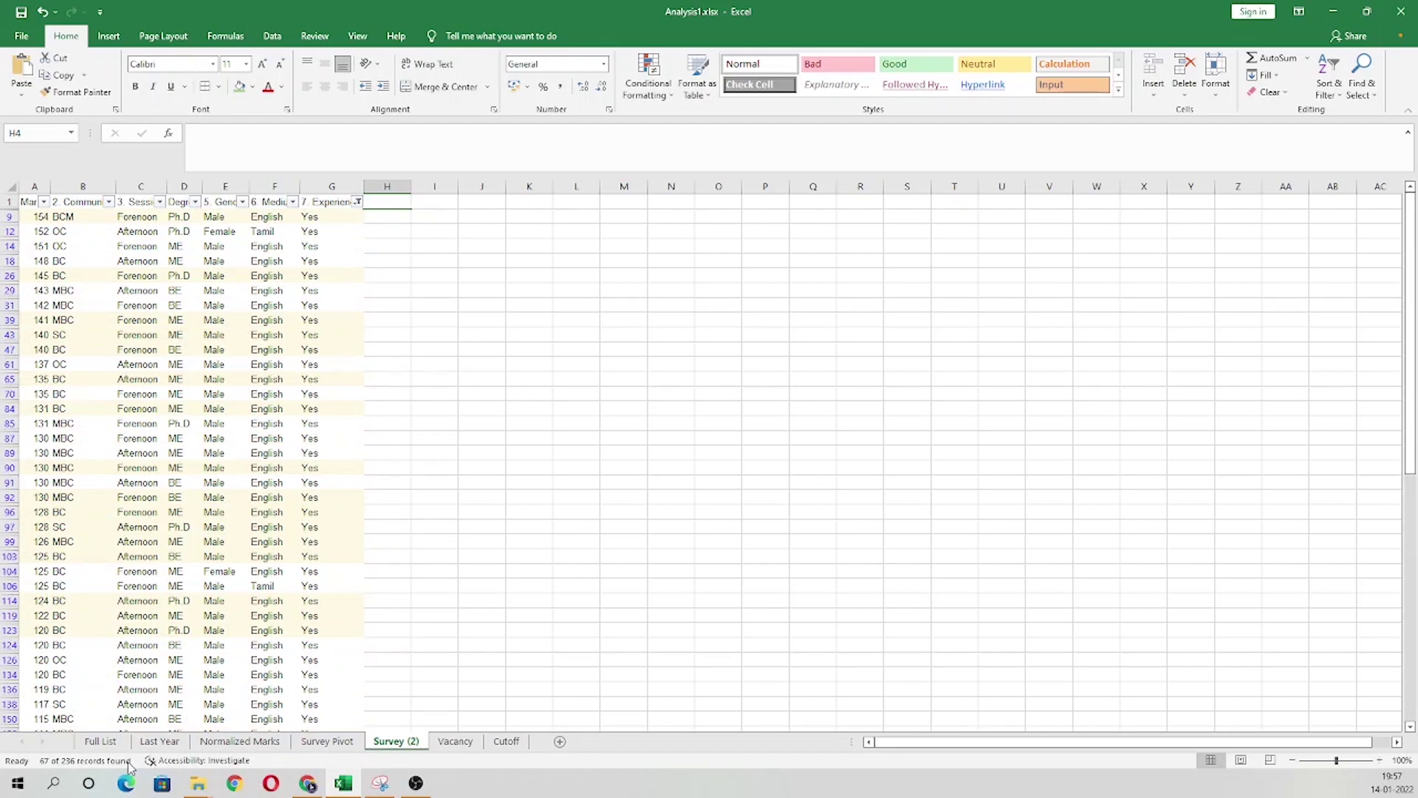
{"action": "left_click", "coordinate": [357, 202]}
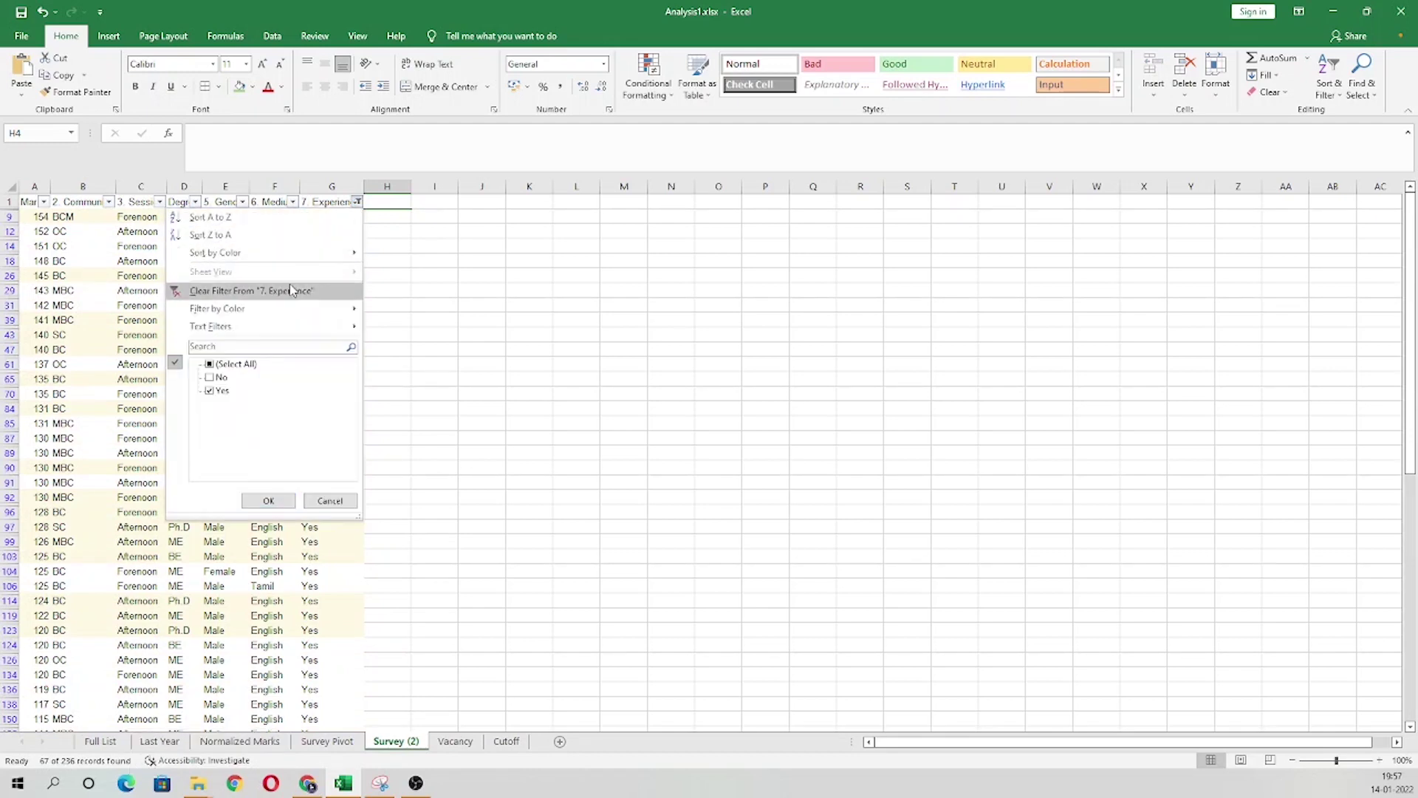
{"action": "left_click", "coordinate": [291, 290]}
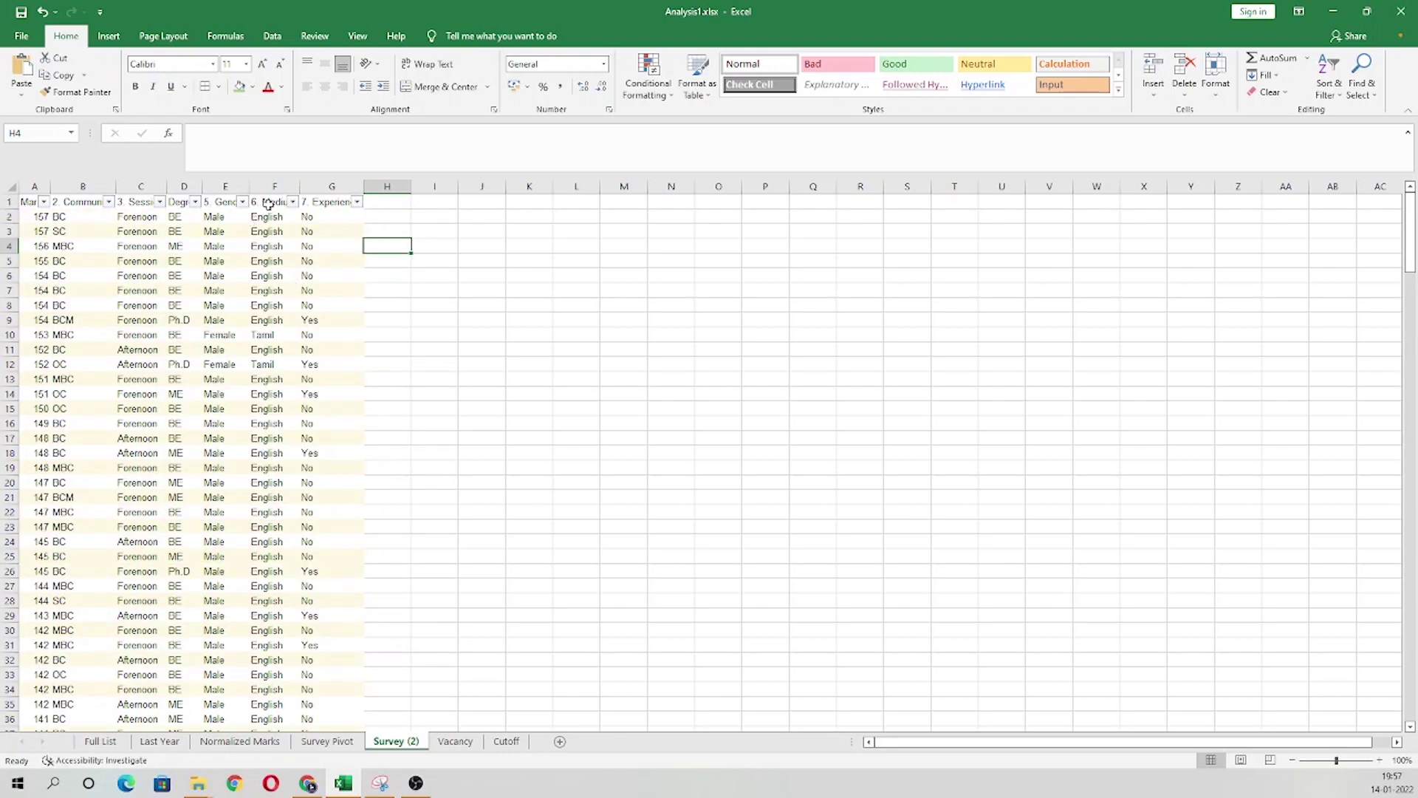
- Filter the Degree column of the survey responses to show only ME and Ph.D
{"action": "left_click", "coordinate": [195, 201]}
{"action": "left_click", "coordinate": [49, 363]}
{"action": "left_click", "coordinate": [48, 390]}
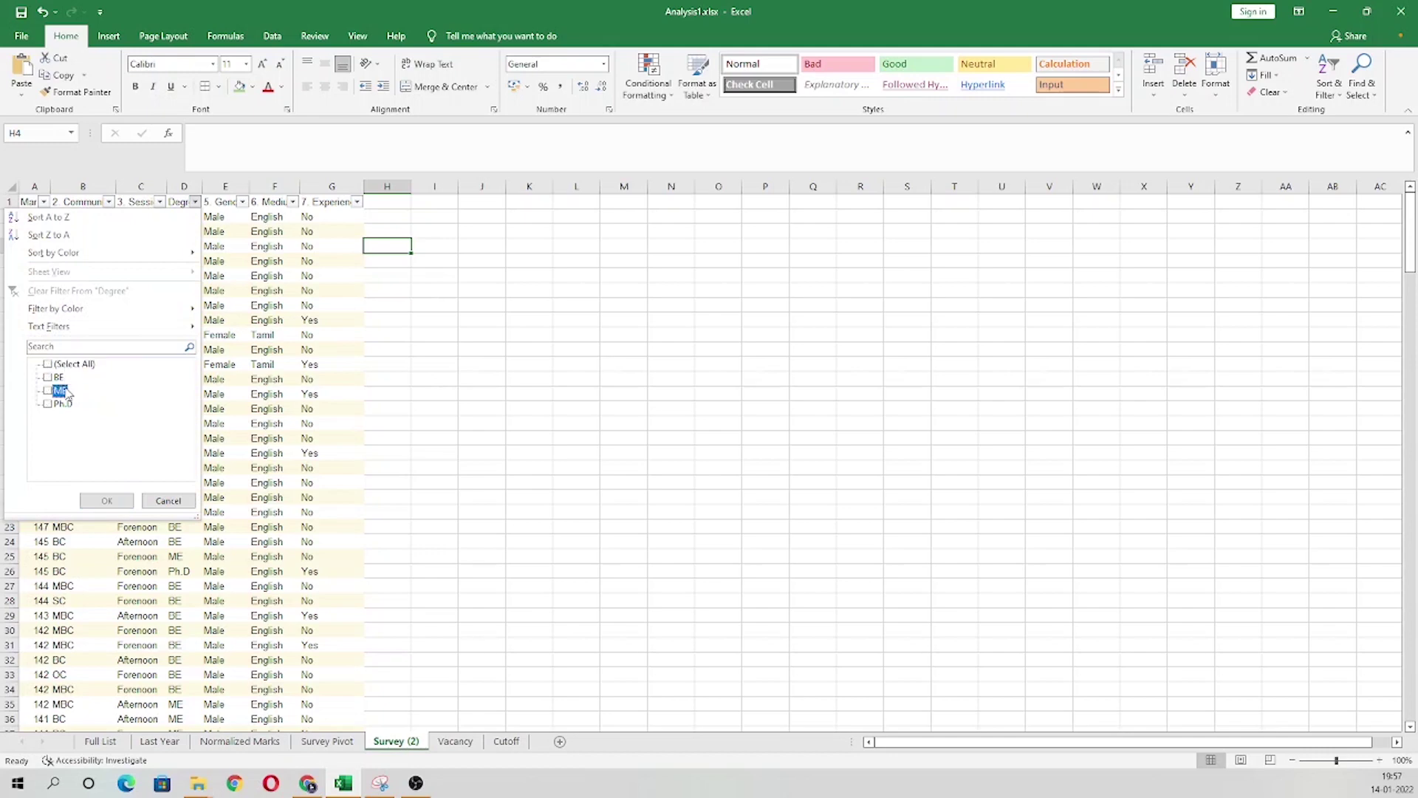
{"action": "left_click", "coordinate": [49, 404]}
{"action": "left_click", "coordinate": [105, 501]}
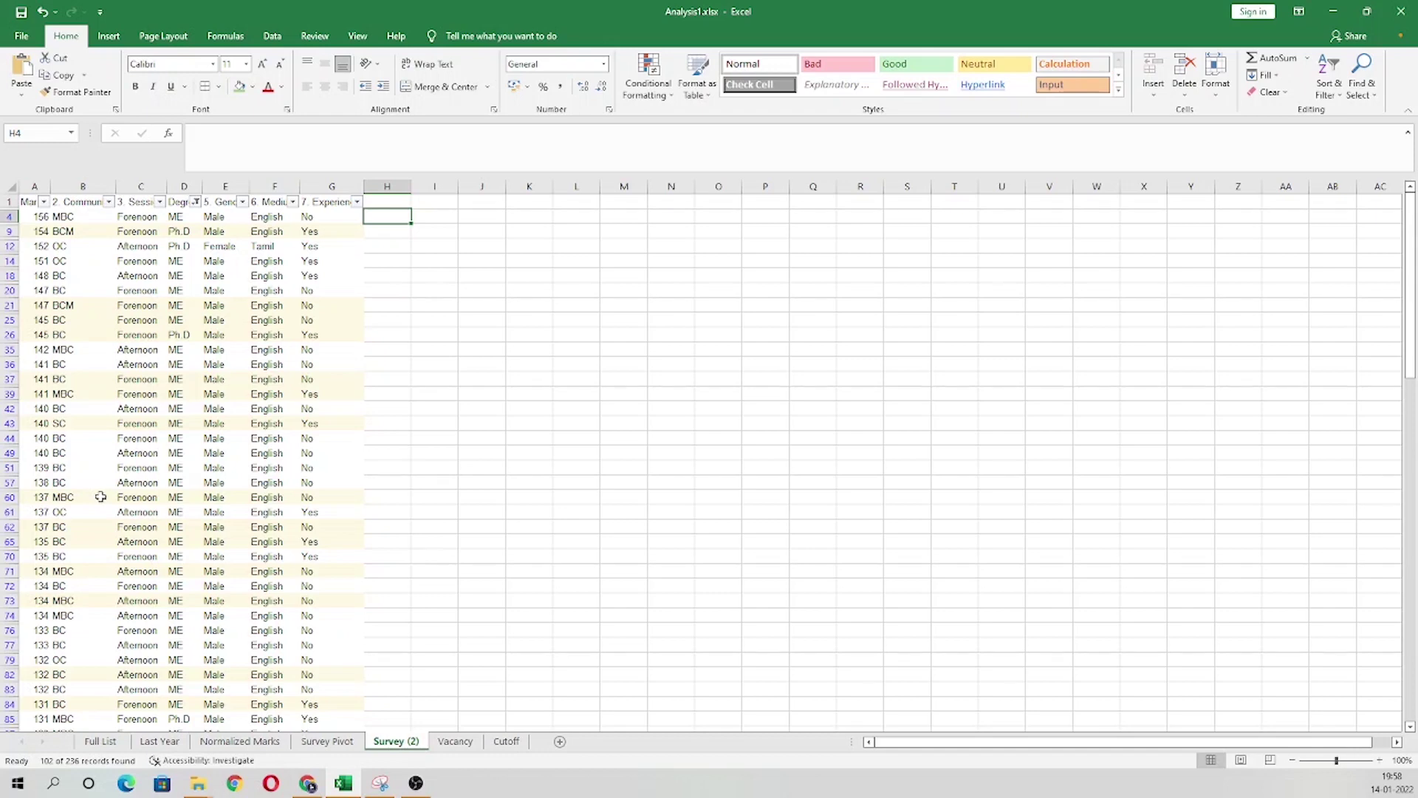
- View the Survey Pivot sheet and check the total and FN session candidate numbers on the Normalized Marks sheet
{"action": "left_click", "coordinate": [327, 741]}
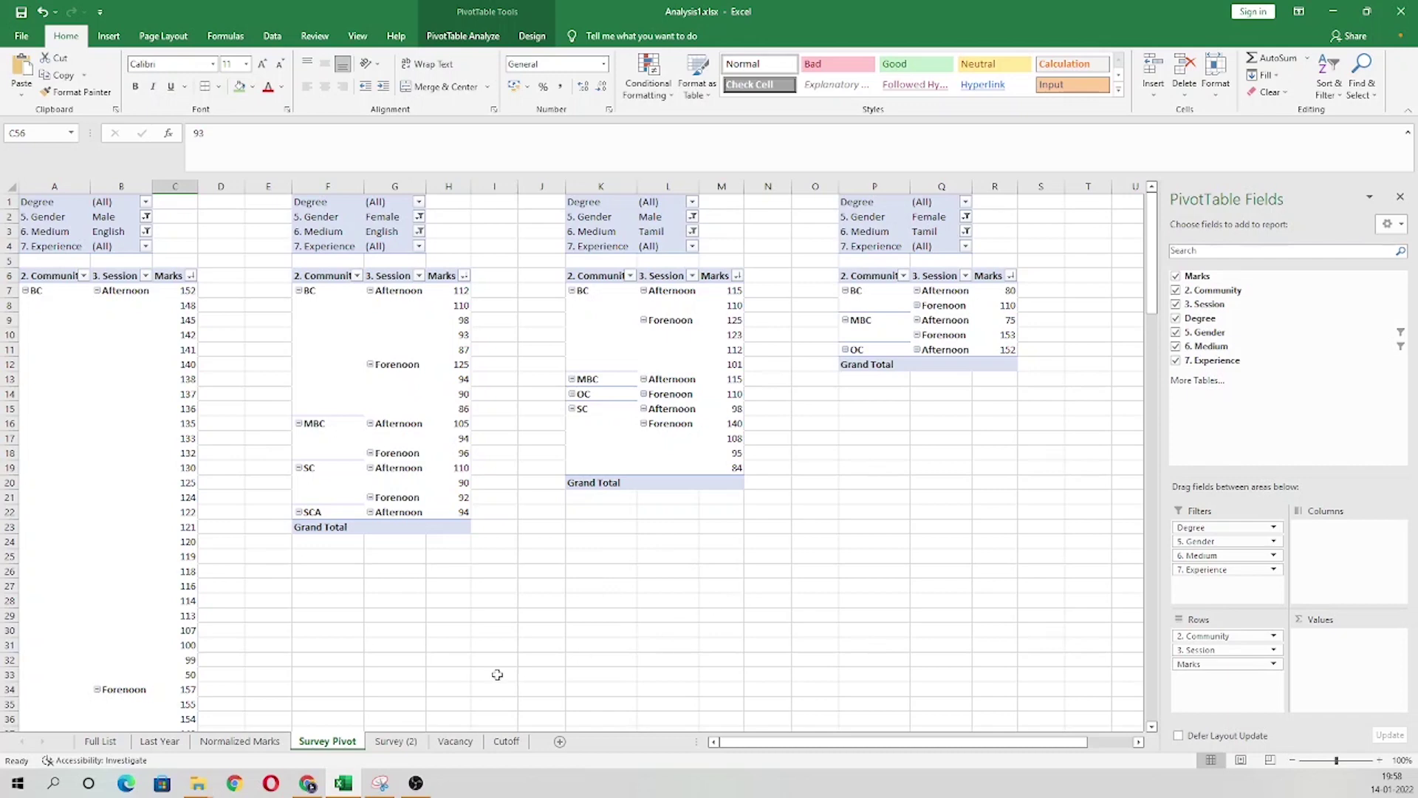
{"action": "left_click", "coordinate": [255, 741]}
{"action": "scroll", "coordinate": [672, 557], "scroll_direction": "up", "scroll_amount": 7}
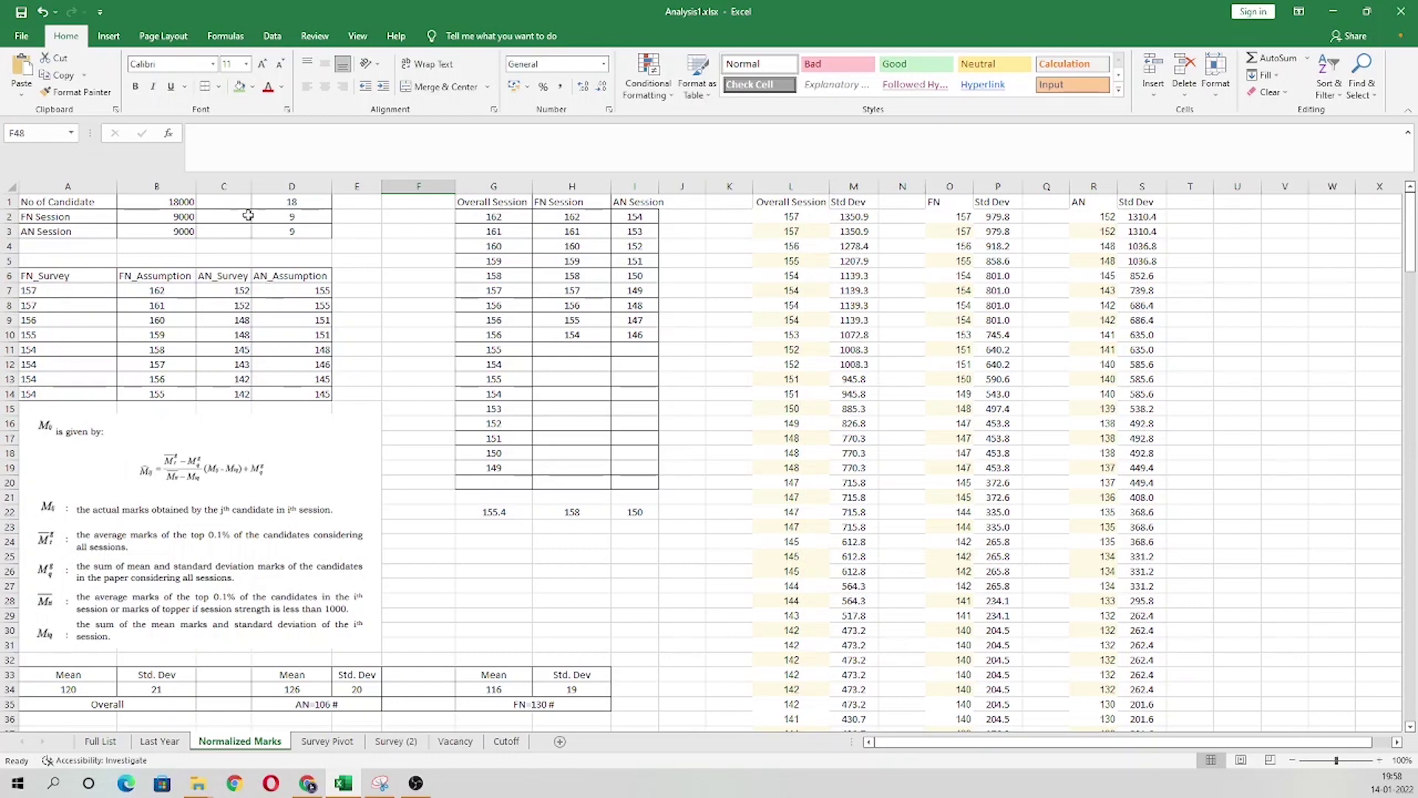
{"action": "left_click", "coordinate": [194, 203]}
{"action": "left_click", "coordinate": [191, 218]}
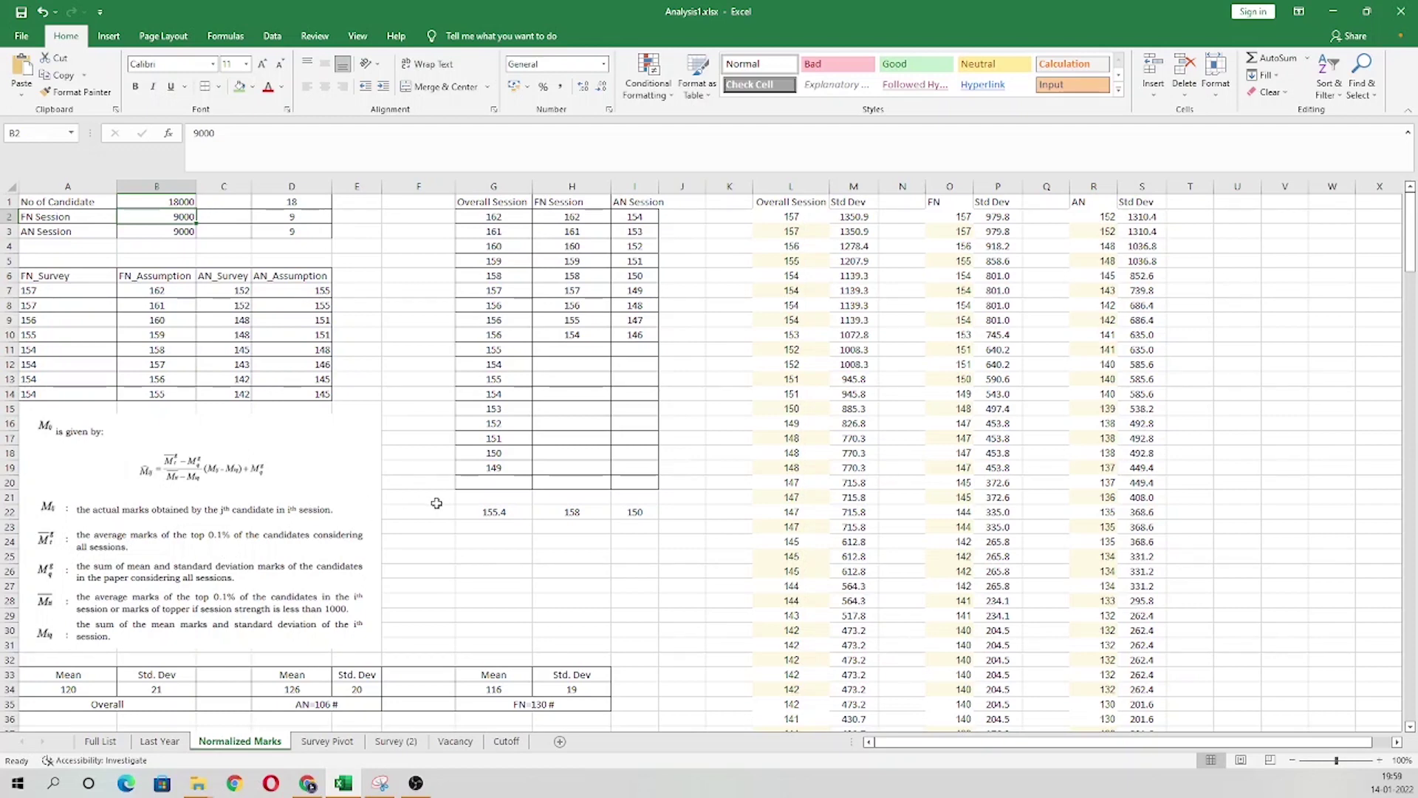
- Examine the FN survey marks, the FN assumption marks and the Overall Session marks by selecting each list on the Normalized Marks sheet
{"action": "left_click_drag", "start_coordinate": [51, 290], "coordinate": [79, 393]}
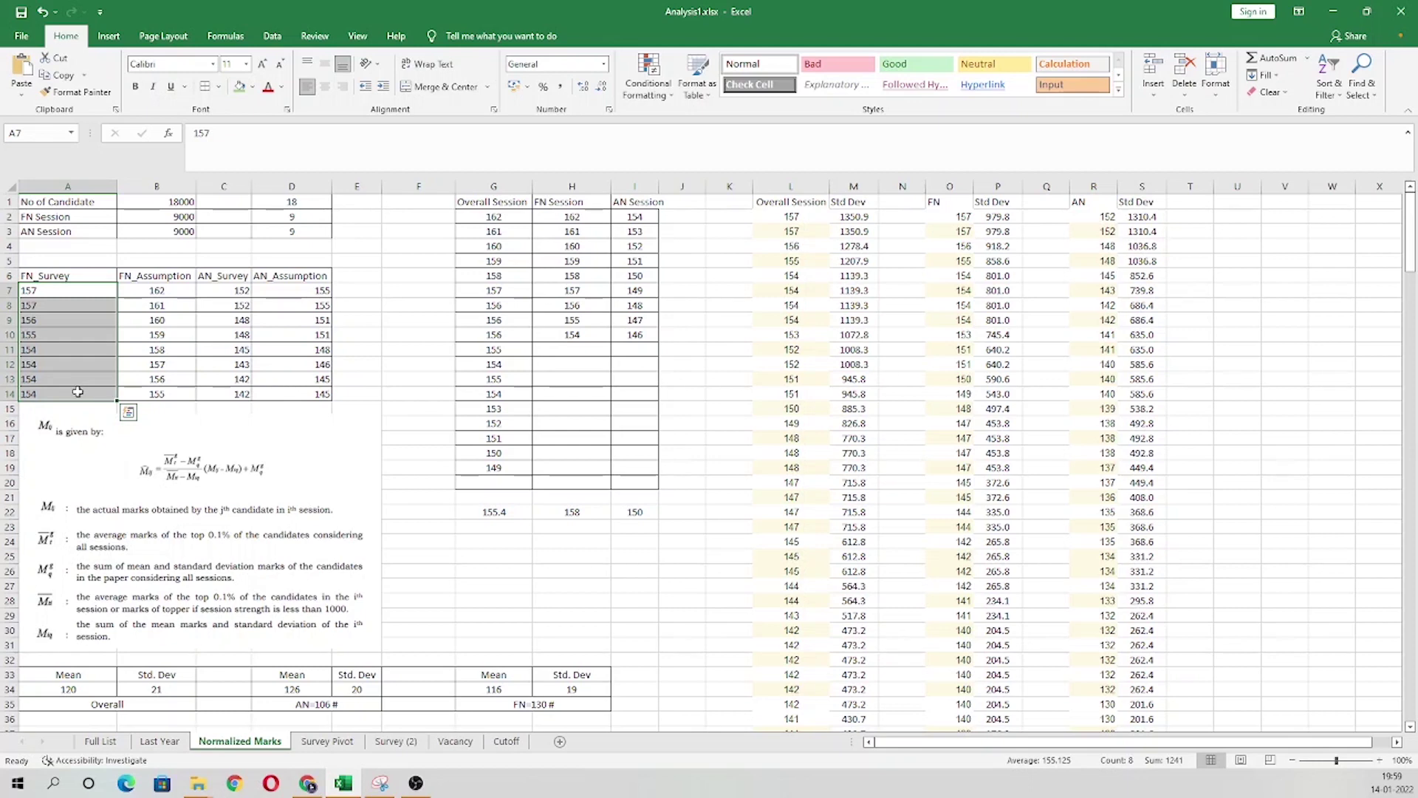
{"action": "left_click", "coordinate": [49, 293]}
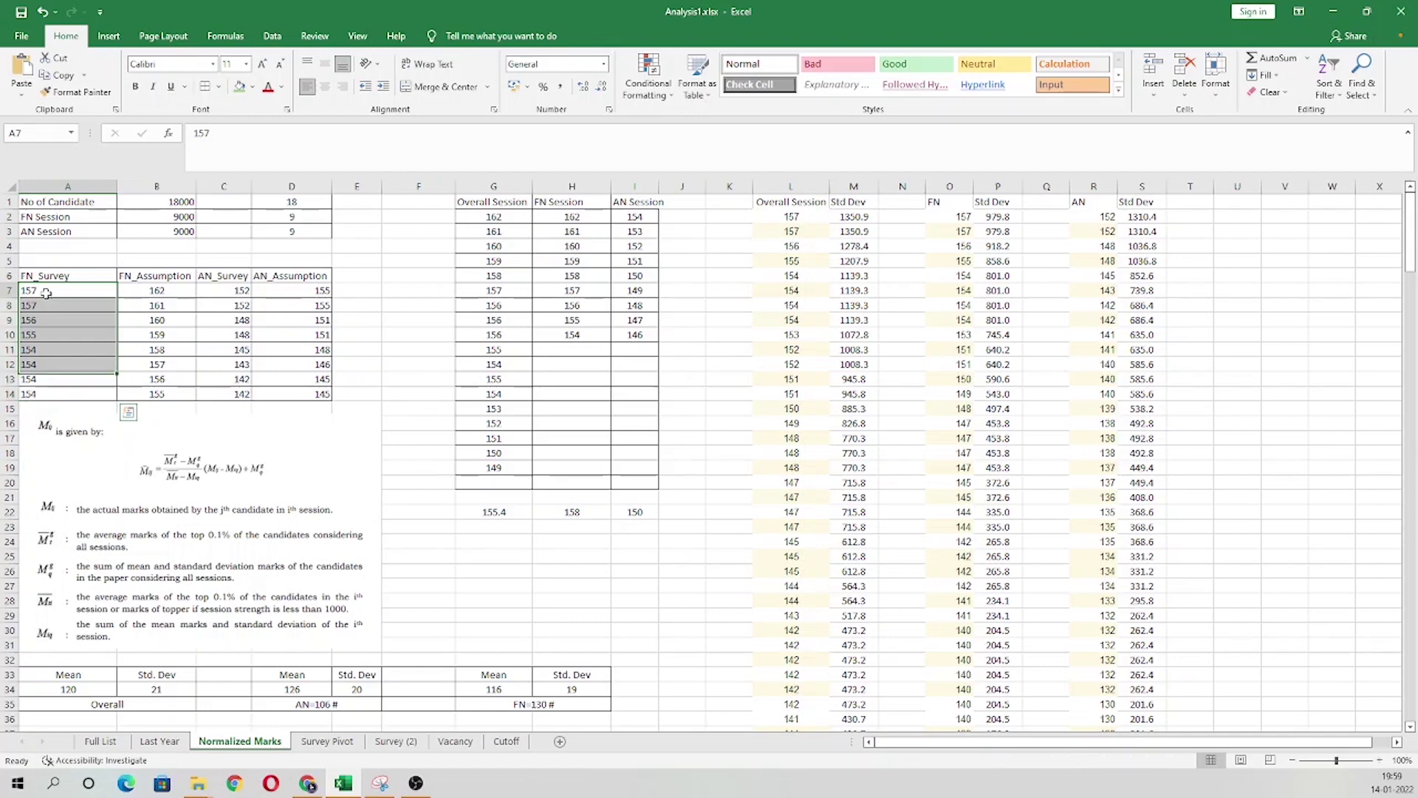
{"action": "left_click", "coordinate": [214, 292]}
{"action": "left_click_drag", "start_coordinate": [156, 291], "coordinate": [157, 393]}
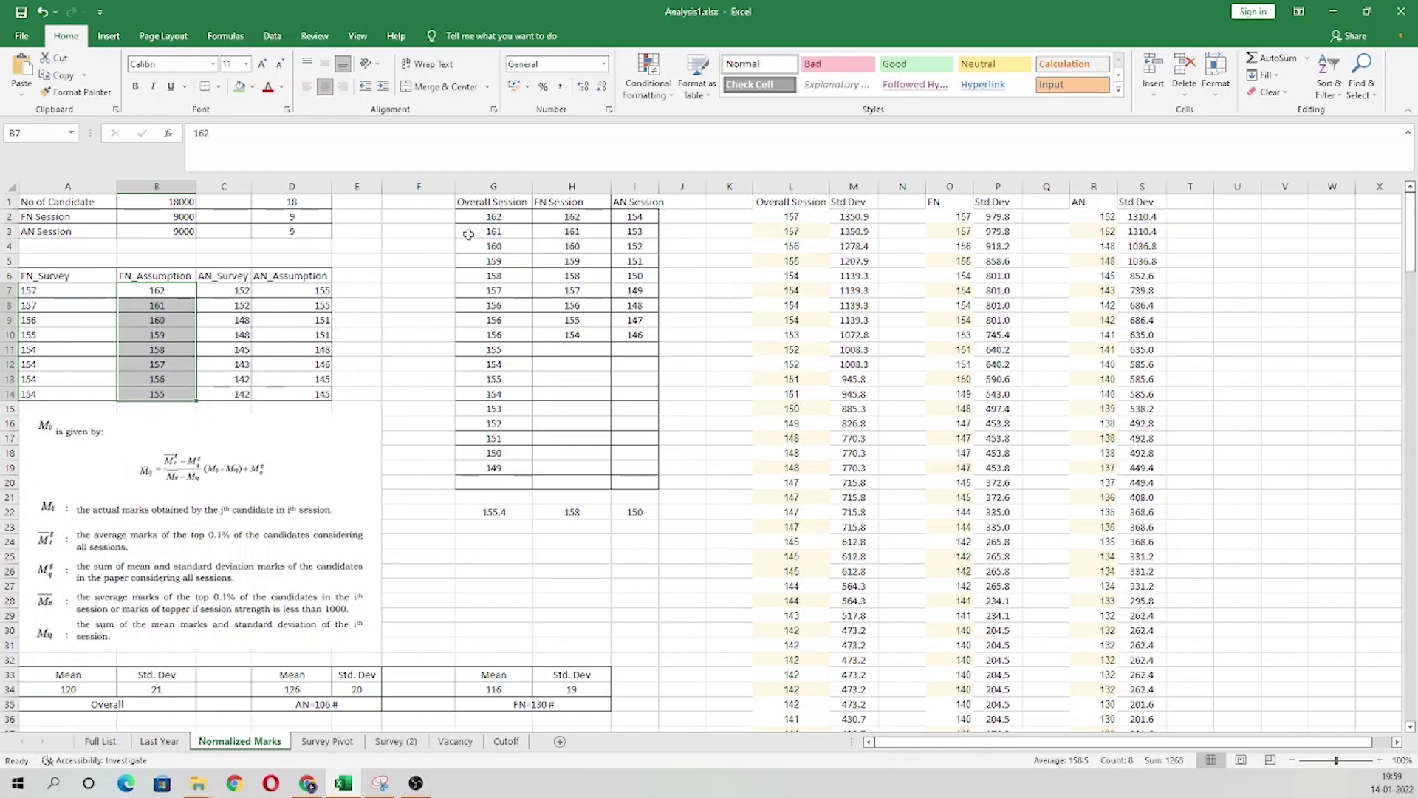
{"action": "left_click_drag", "start_coordinate": [493, 217], "coordinate": [493, 473]}
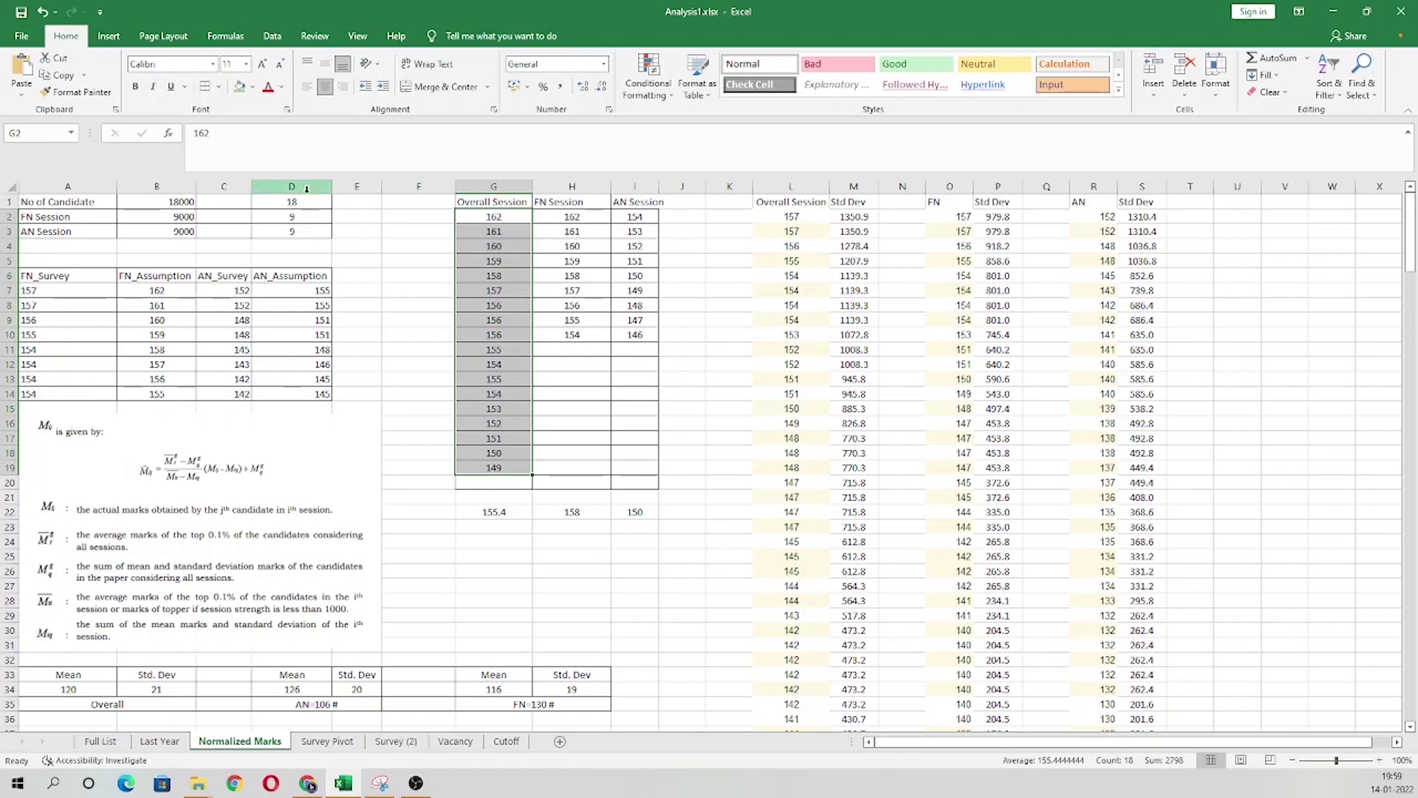
- Examine the average formula below the Overall Session marks, the FN Session marks list and the row of averages for all three sessions
{"action": "left_click", "coordinate": [493, 511]}
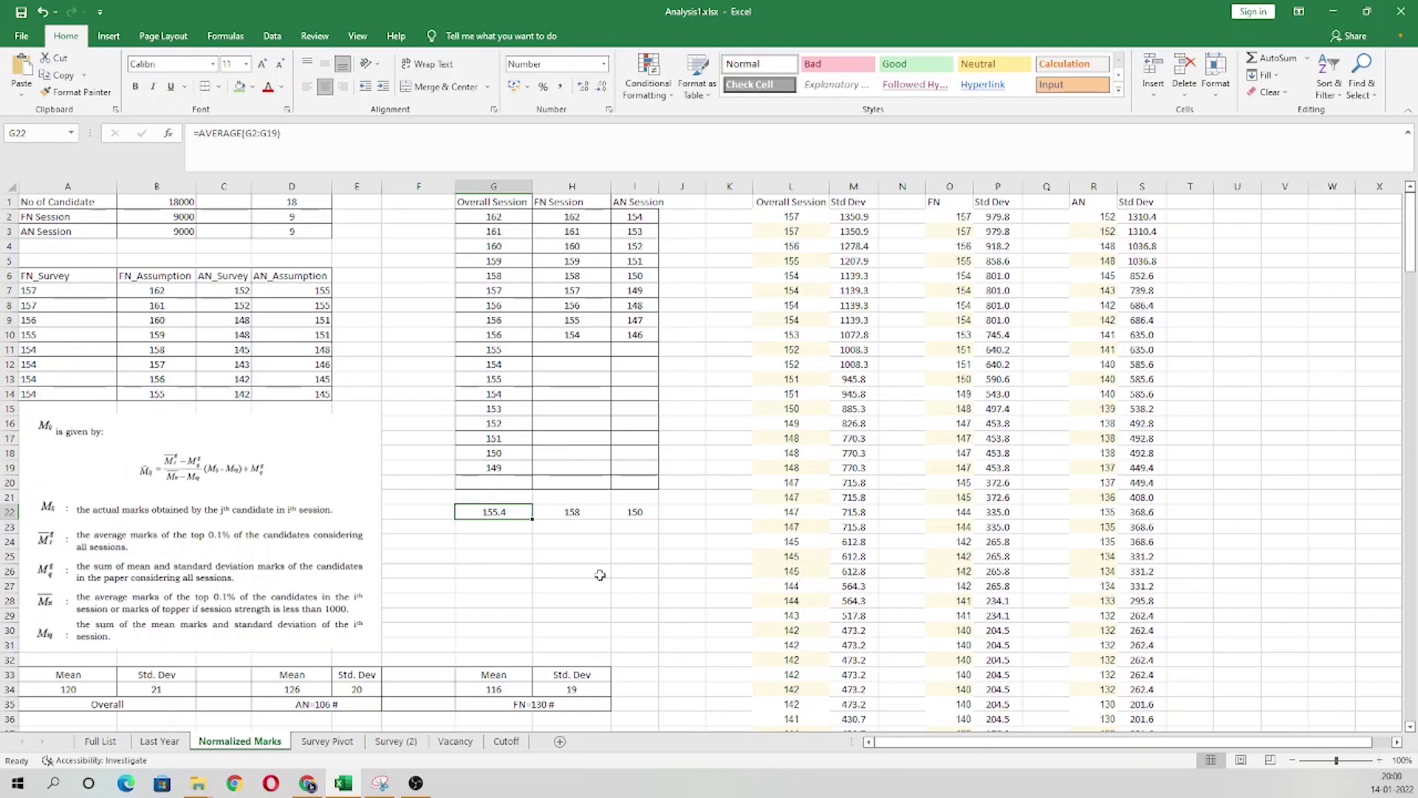
{"action": "left_click_drag", "start_coordinate": [573, 203], "coordinate": [573, 305]}
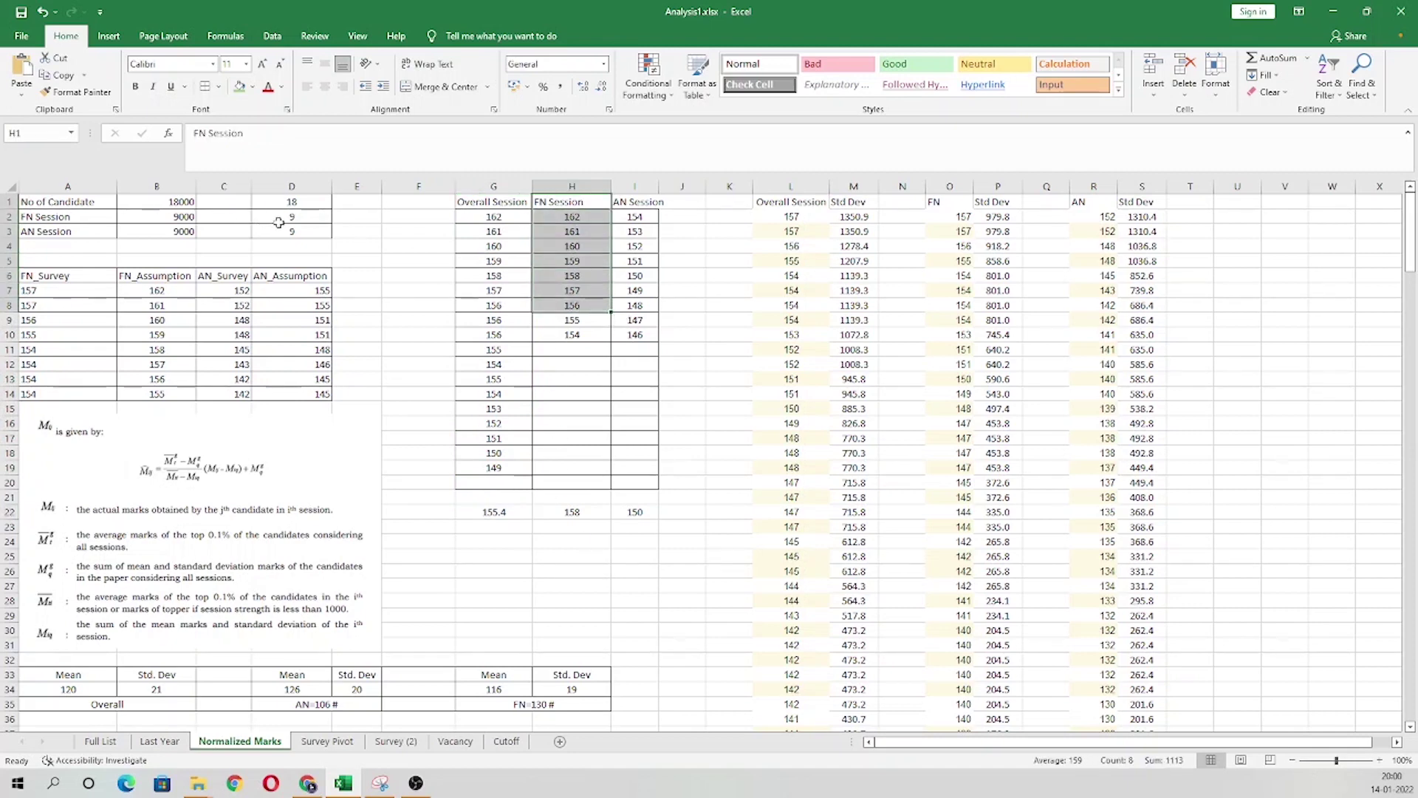
{"action": "left_click_drag", "start_coordinate": [577, 220], "coordinate": [584, 336]}
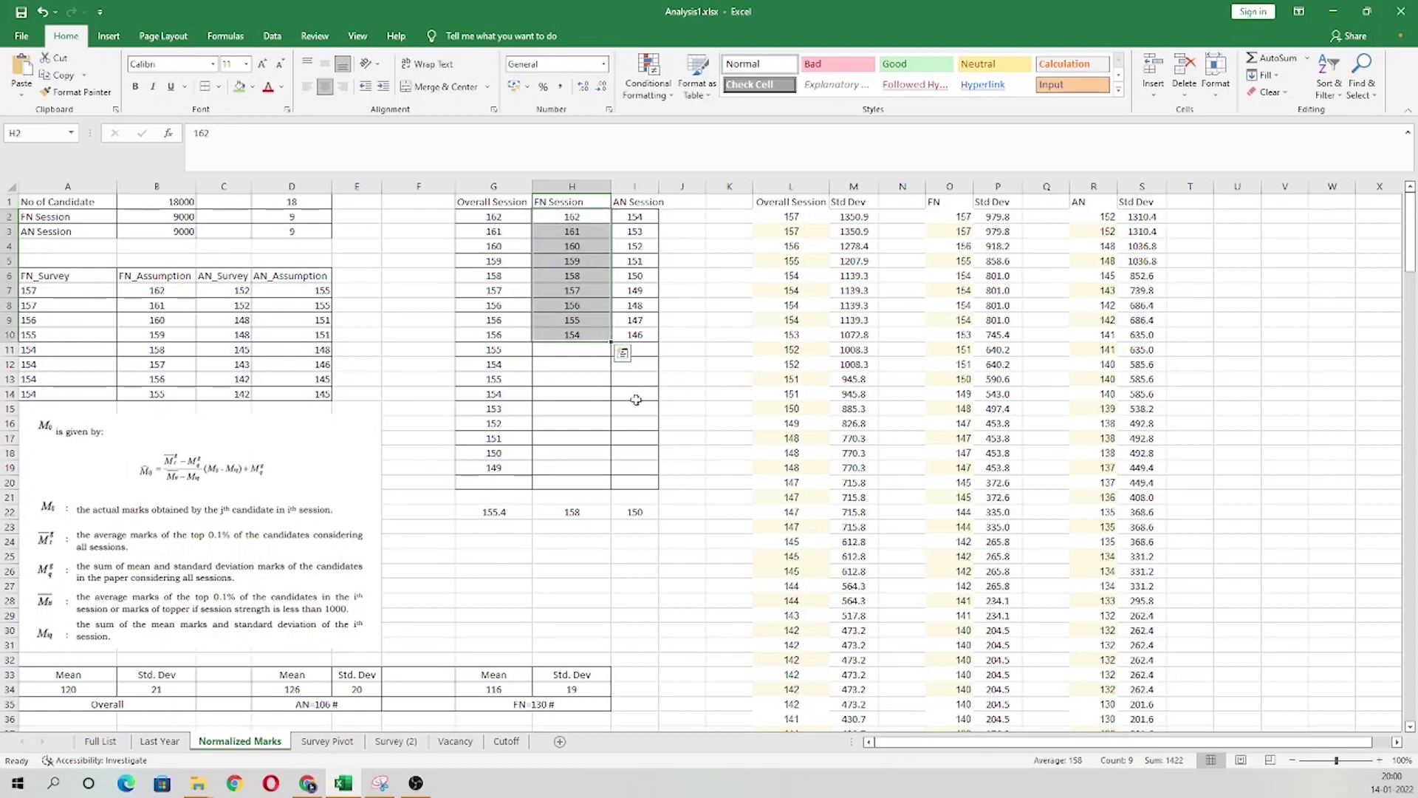
{"action": "left_click_drag", "start_coordinate": [500, 509], "coordinate": [641, 533]}
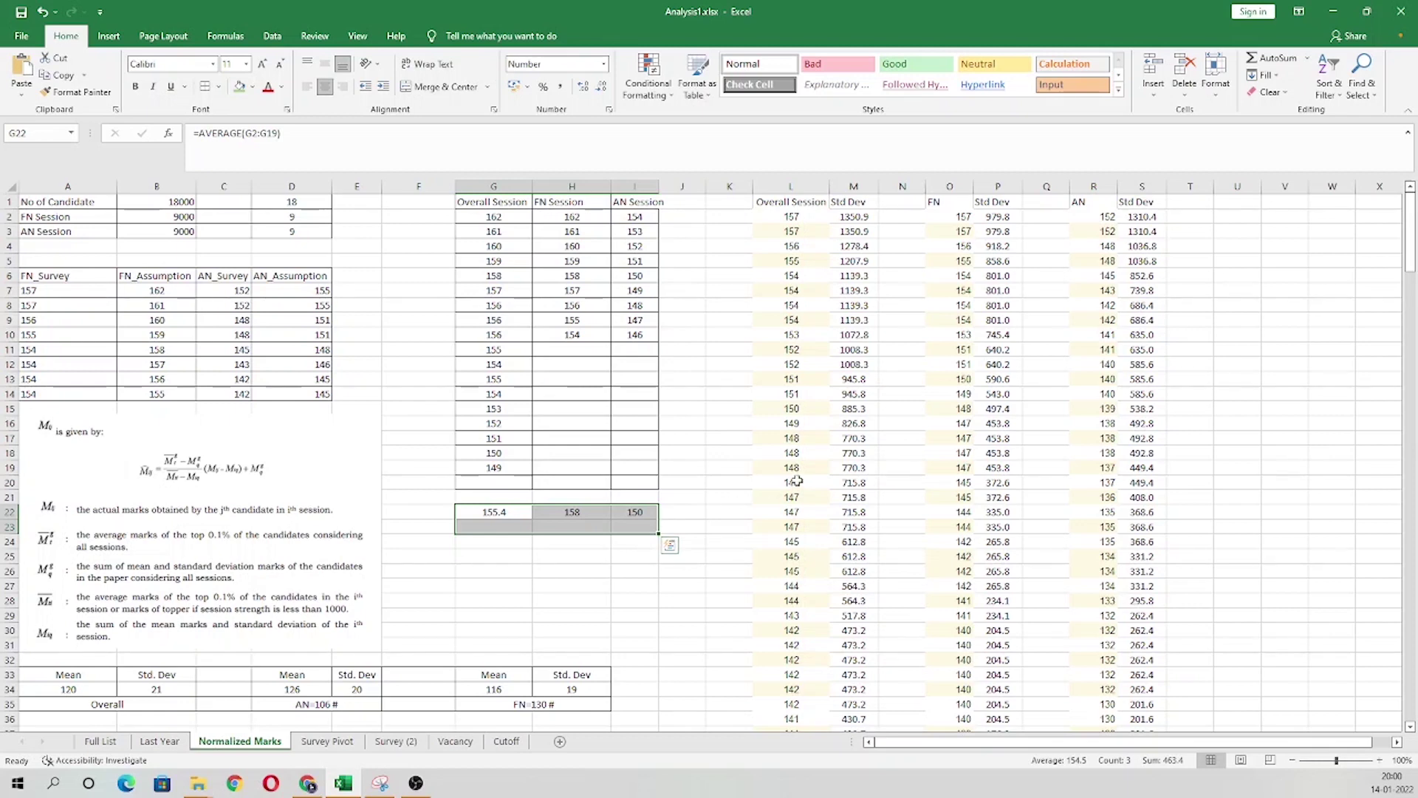
- Check the overall mean and standard deviation formulas in L239 and M239 and the squared-deviation formula in M2
{"action": "scroll", "coordinate": [797, 480], "scroll_direction": "down", "scroll_amount": 1}
{"action": "scroll", "coordinate": [797, 480], "scroll_direction": "down", "scroll_amount": 20}
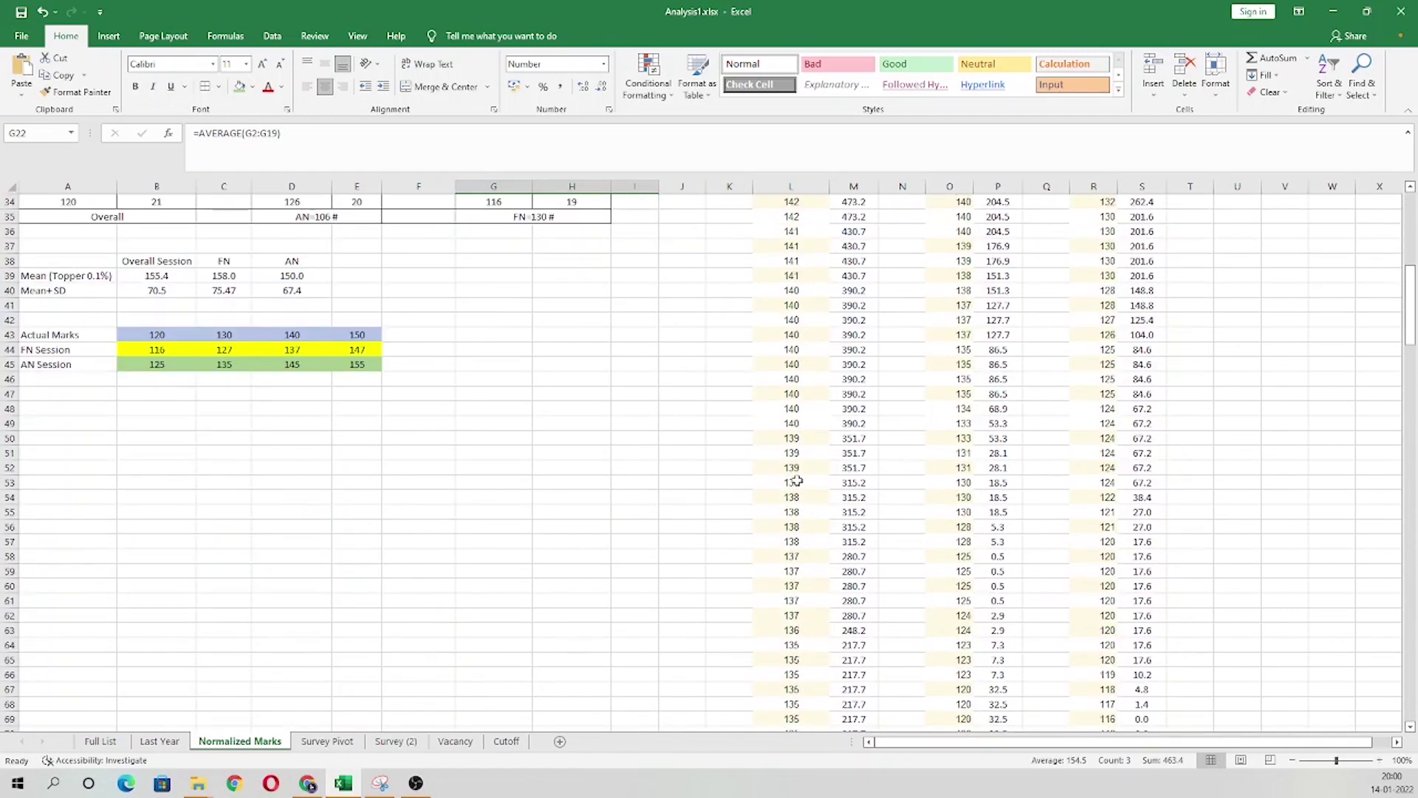
{"action": "scroll", "coordinate": [797, 480], "scroll_direction": "down", "scroll_amount": 20}
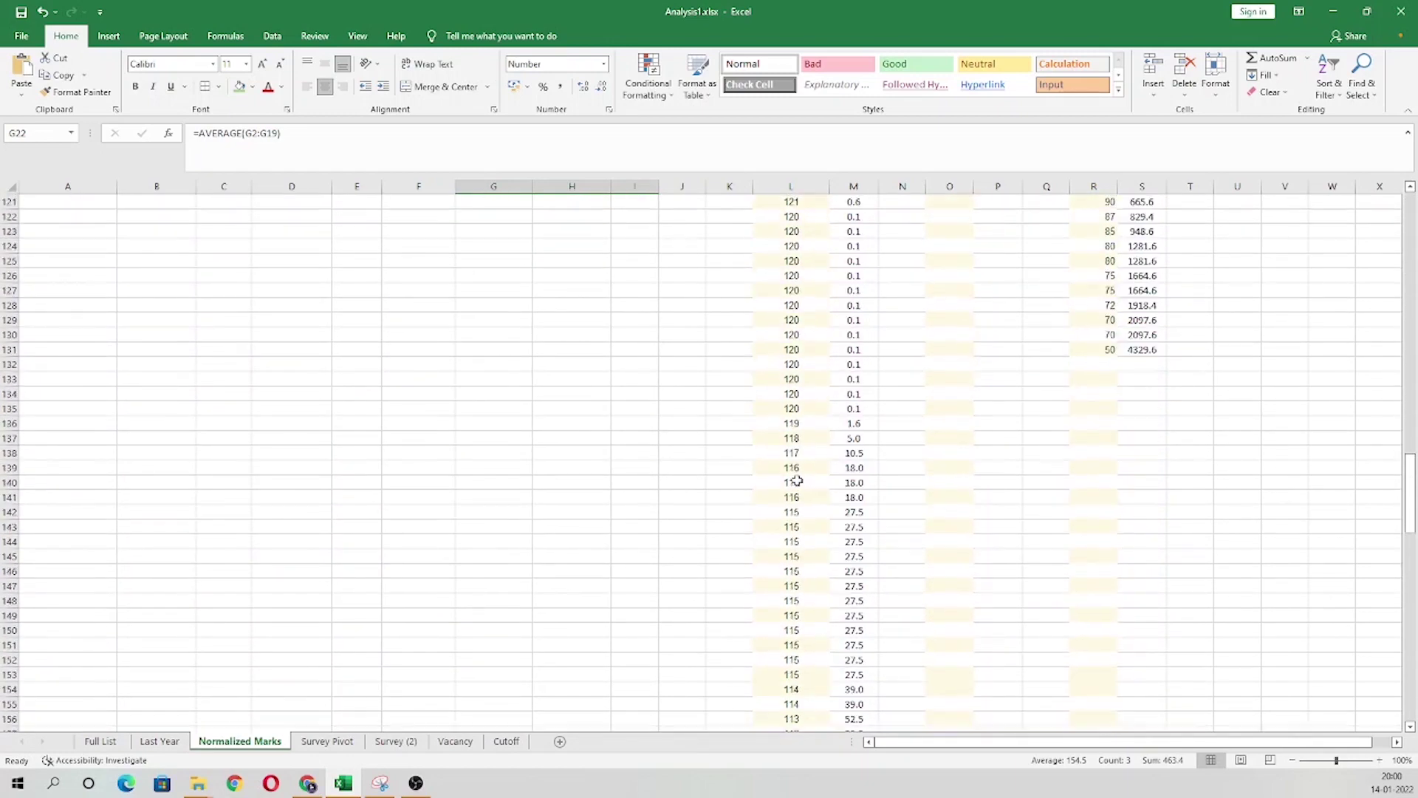
{"action": "scroll", "coordinate": [798, 484], "scroll_direction": "down", "scroll_amount": 20}
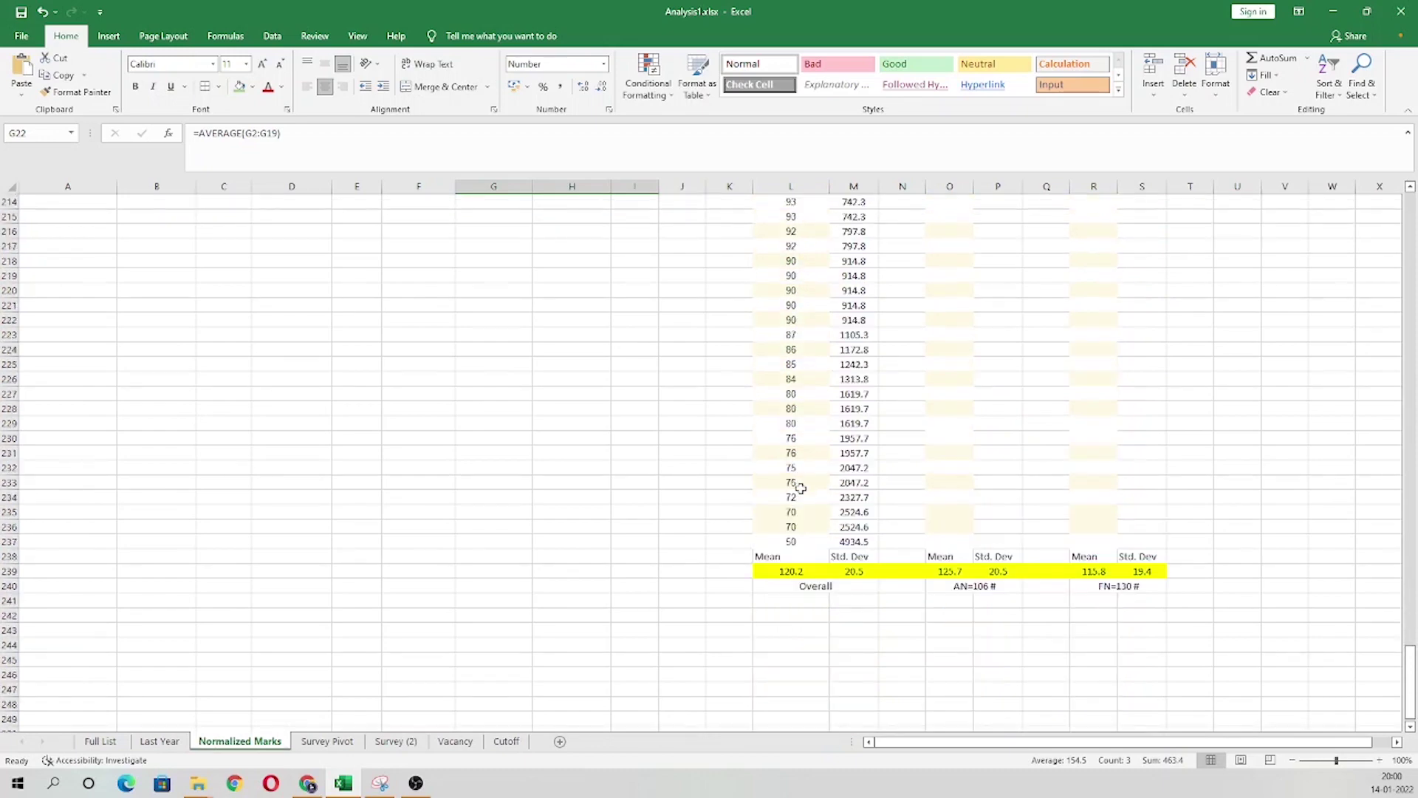
{"action": "scroll", "coordinate": [800, 458], "scroll_direction": "up", "scroll_amount": 1}
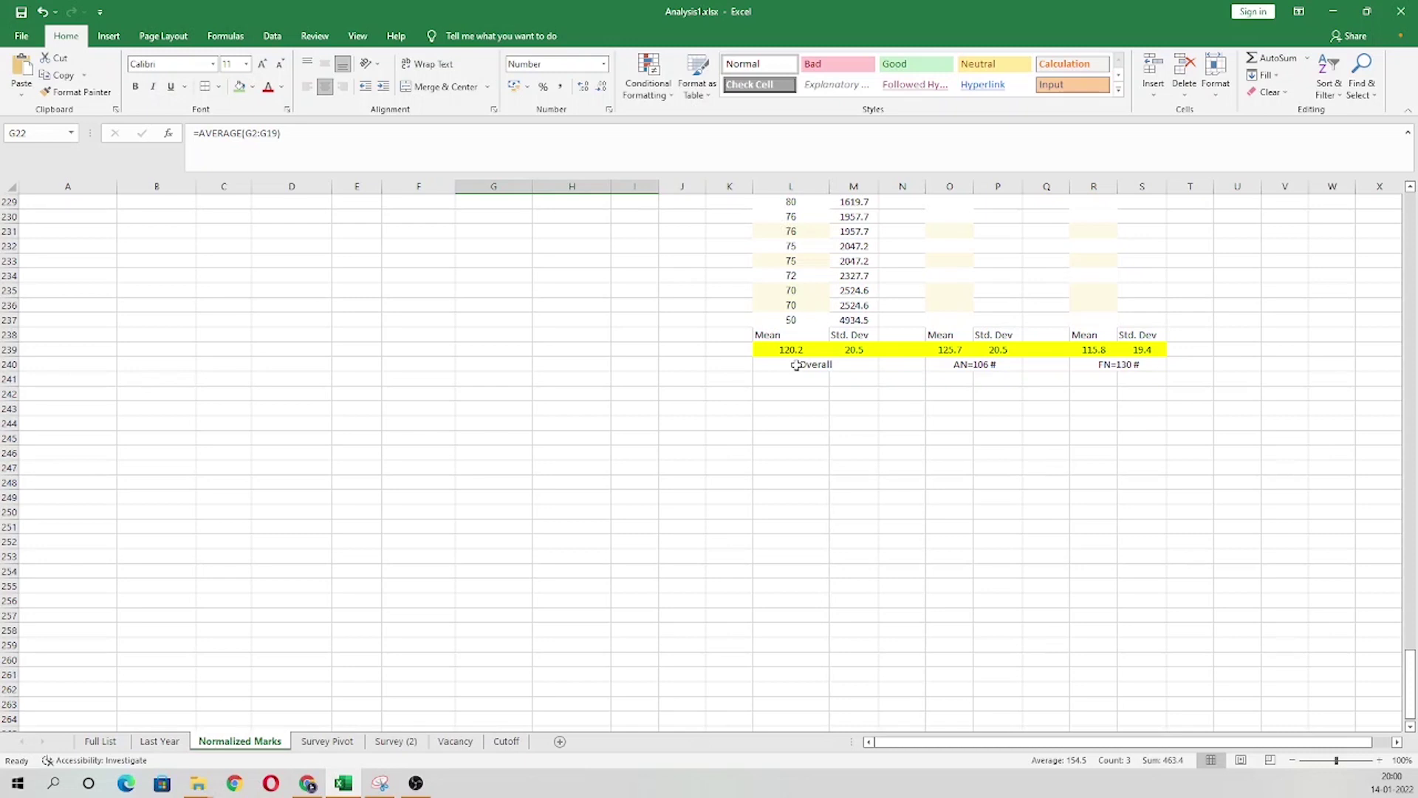
{"action": "left_click", "coordinate": [790, 349]}
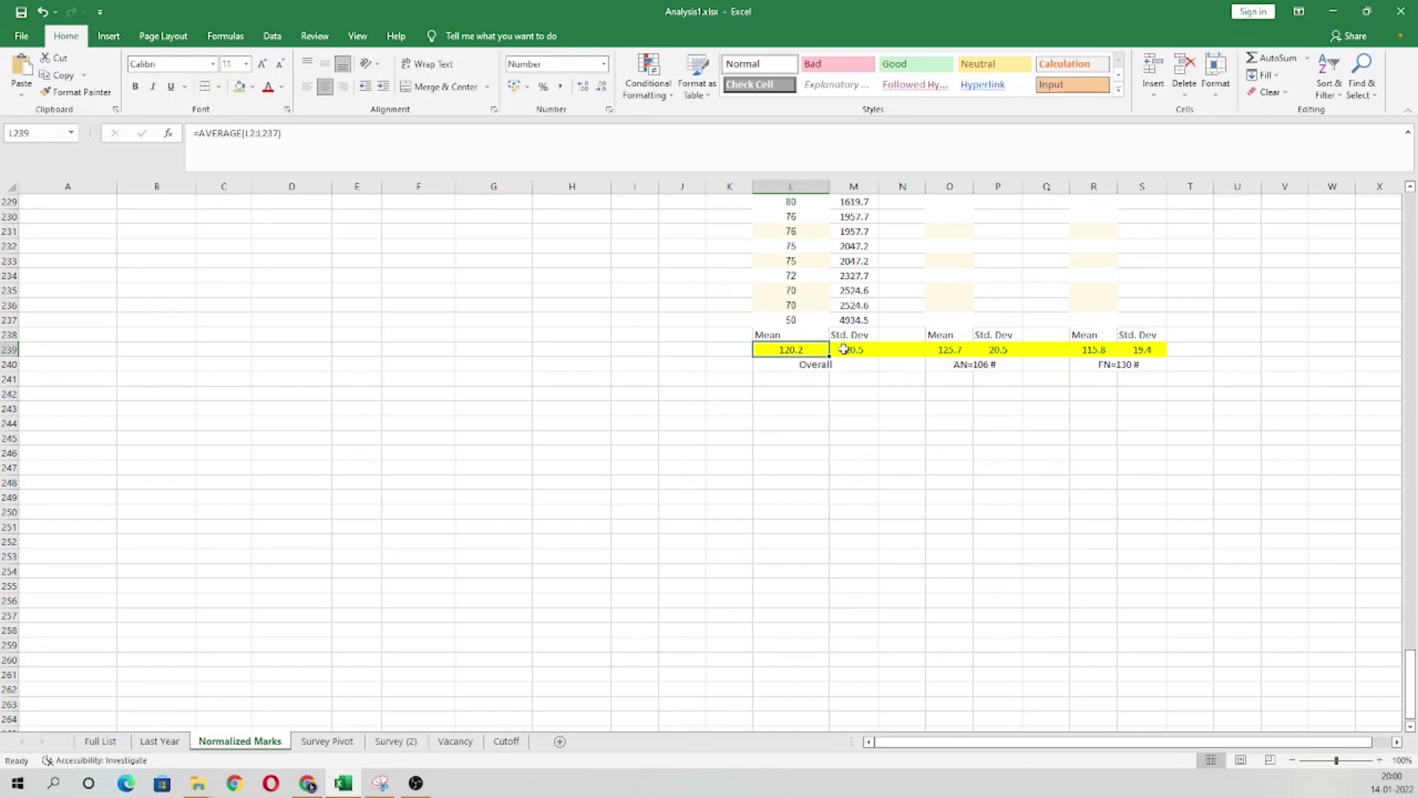
{"action": "left_click", "coordinate": [853, 350]}
{"action": "scroll", "coordinate": [879, 376], "scroll_direction": "up", "scroll_amount": 20}
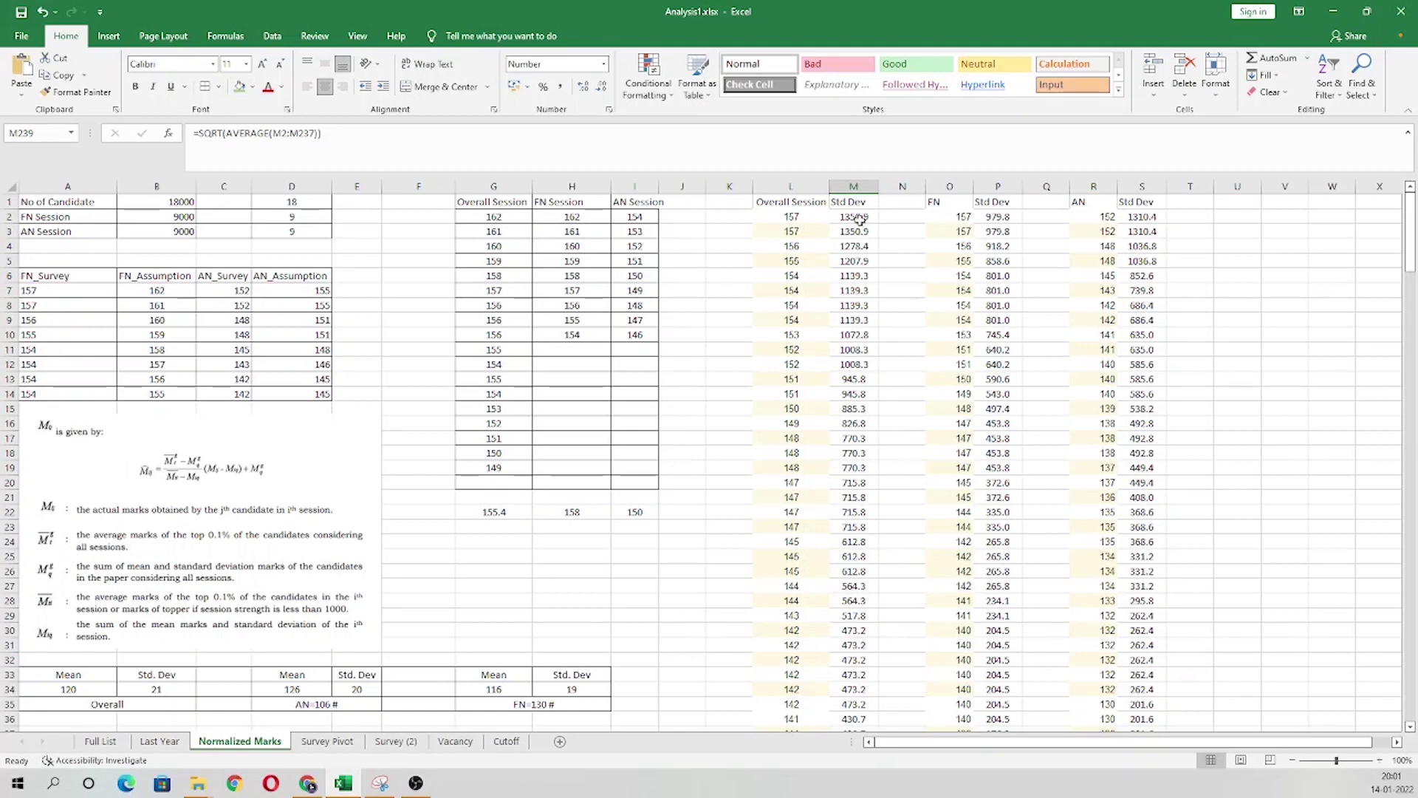
{"action": "left_click", "coordinate": [859, 219]}
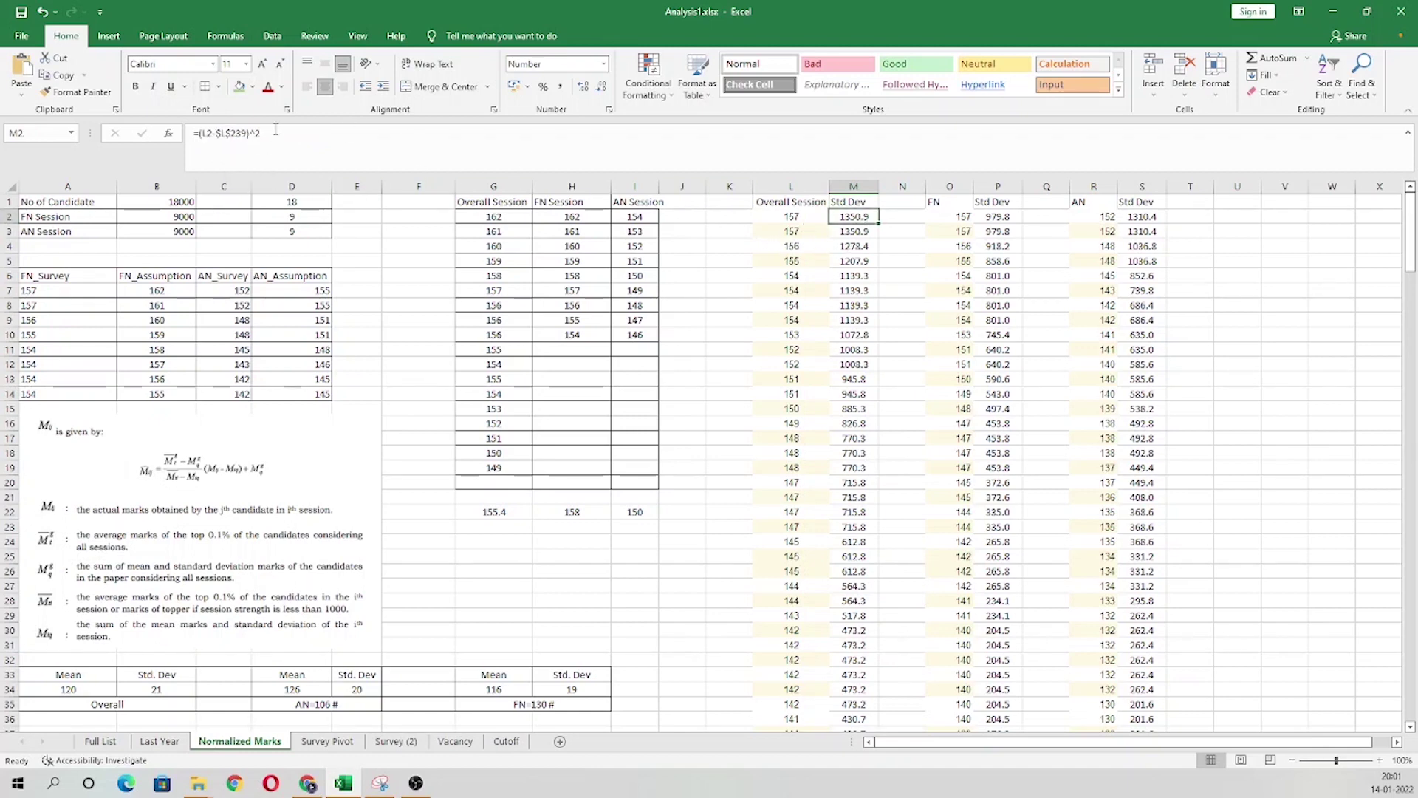
- Correct the session labels in row 240 to "AN=130 #" under columns R and S and "FN=106 #" under columns O and P
{"action": "scroll", "coordinate": [829, 569], "scroll_direction": "down", "scroll_amount": 20}
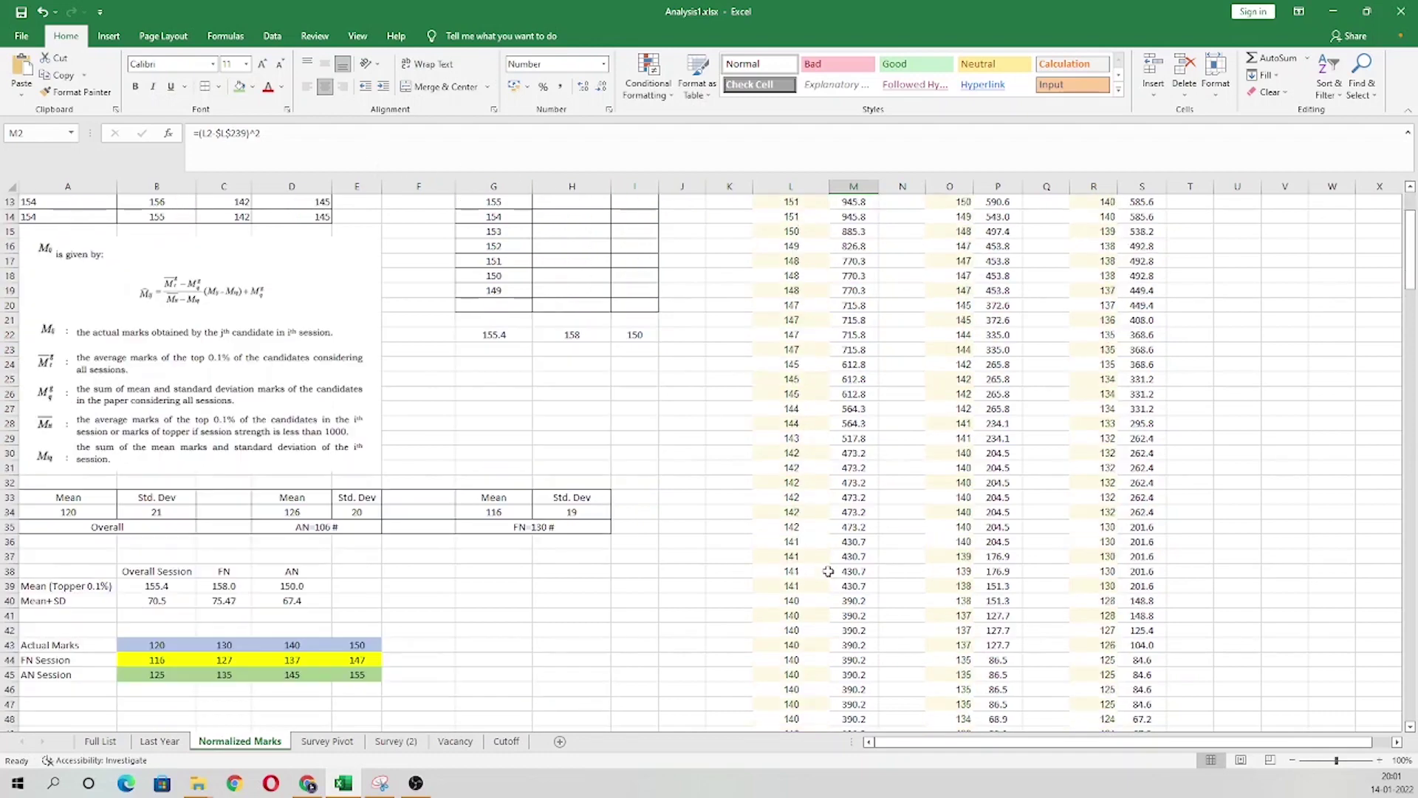
{"action": "scroll", "coordinate": [854, 628], "scroll_direction": "down", "scroll_amount": 20}
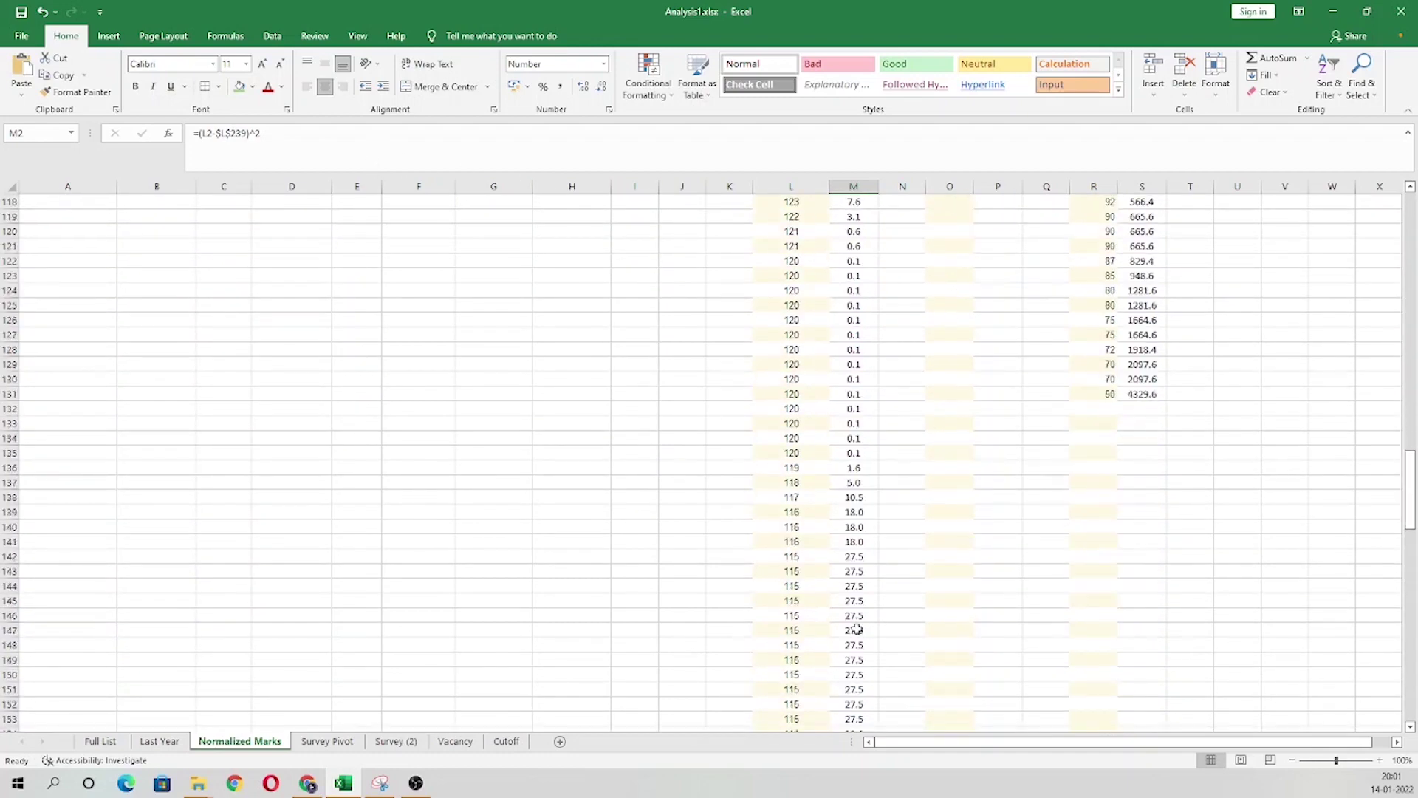
{"action": "scroll", "coordinate": [855, 669], "scroll_direction": "down", "scroll_amount": 5}
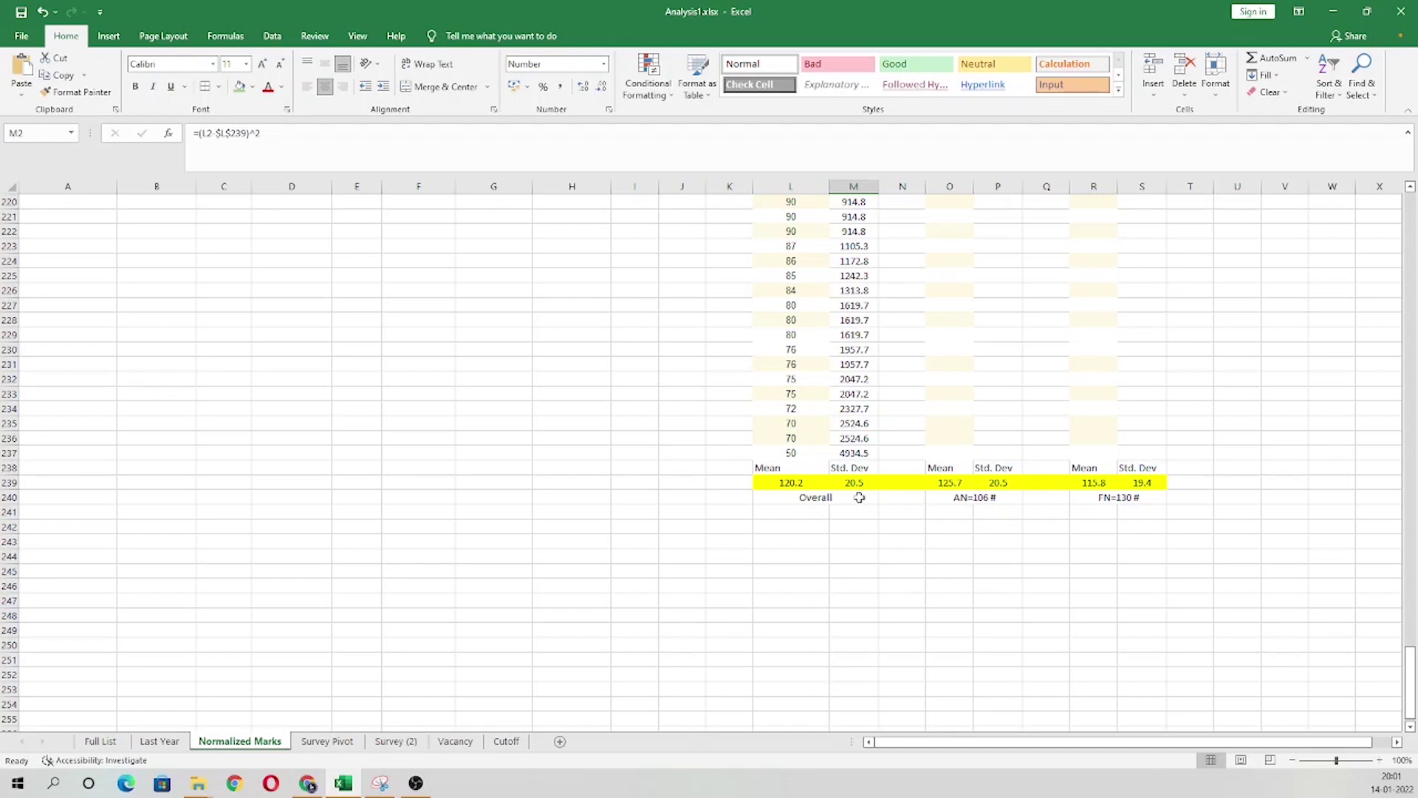
{"action": "left_click", "coordinate": [1119, 497]}
{"action": "type", "text": "AN=130 #"}
{"action": "left_click", "coordinate": [722, 586]}
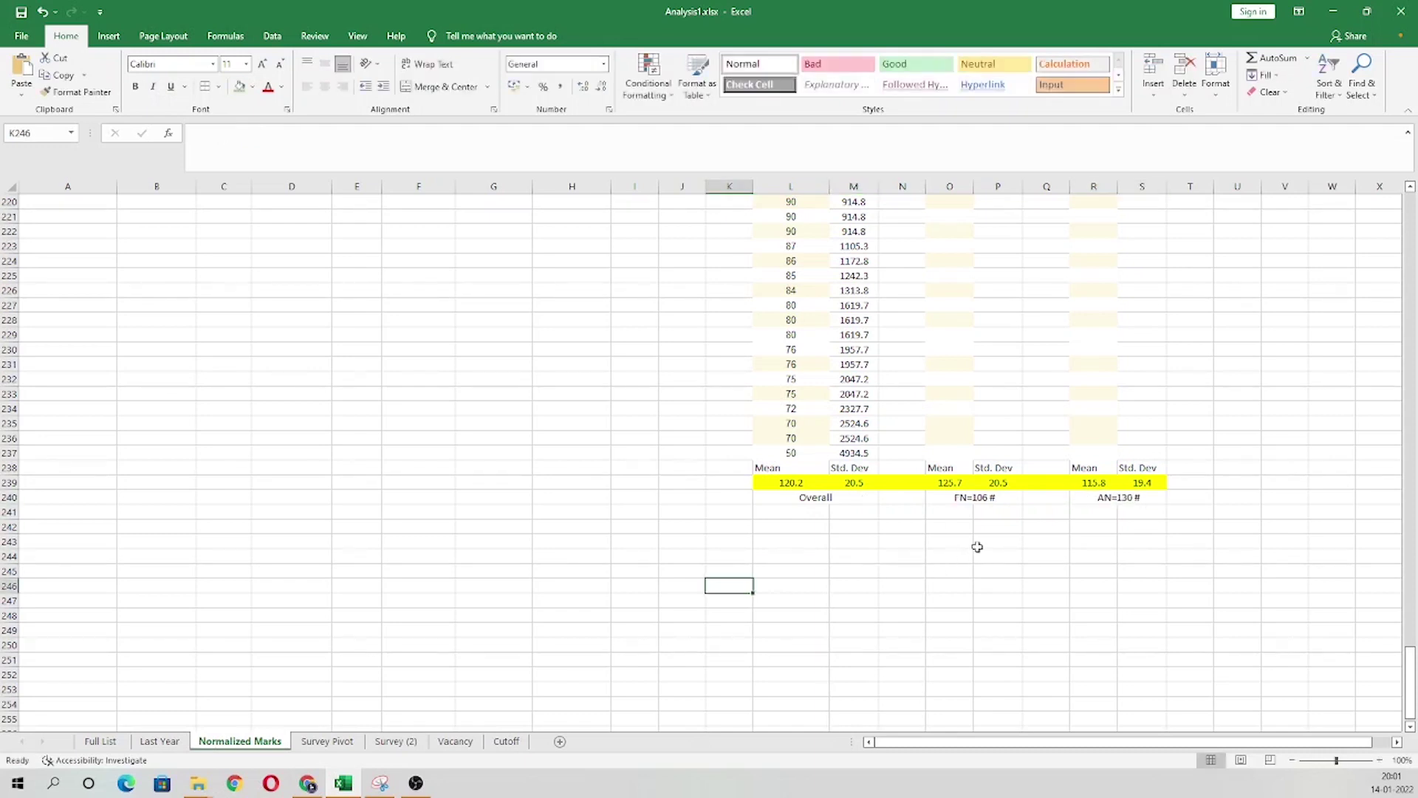
{"action": "left_click", "coordinate": [981, 500]}
{"action": "type", "text": "FN=106 #"}
{"action": "key", "text": "ctrl+Return"}
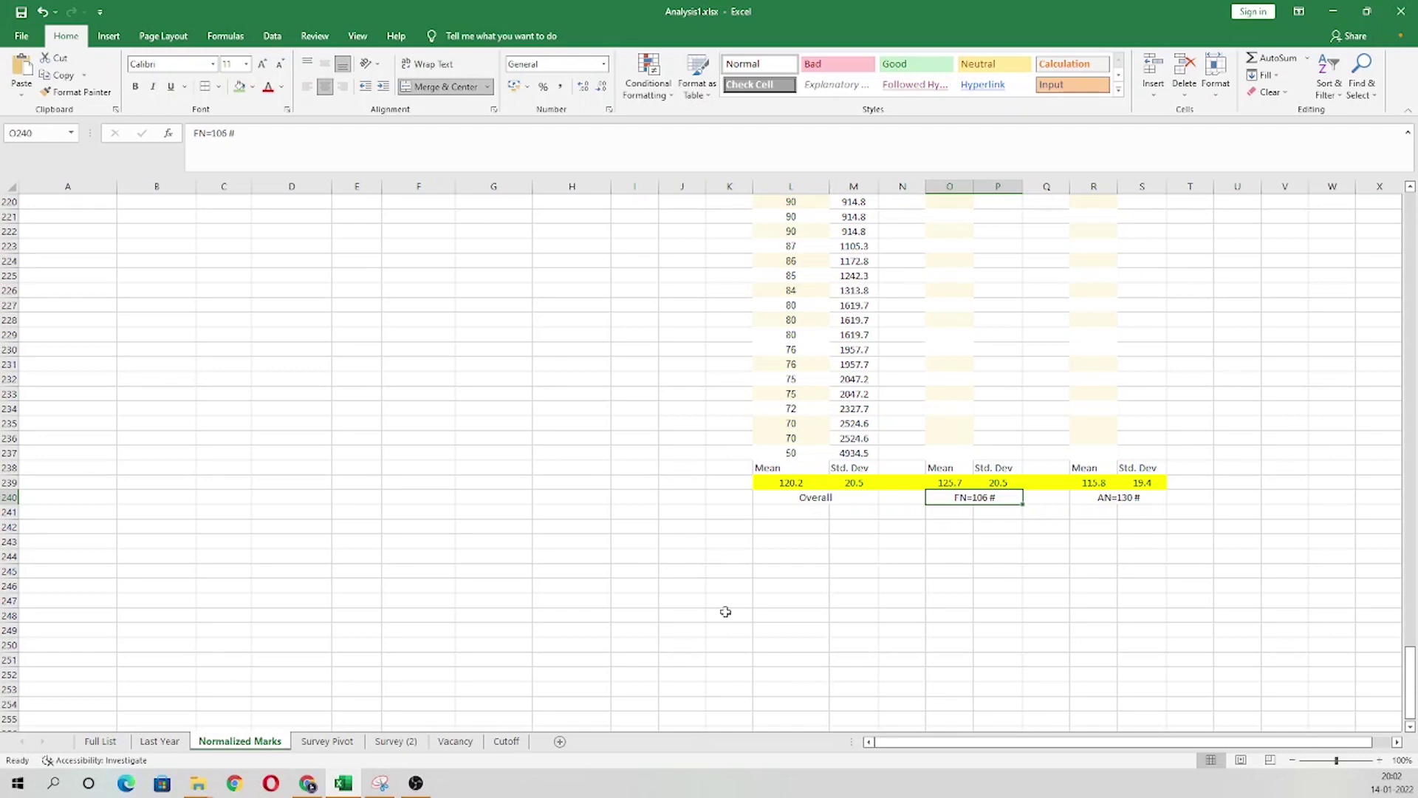
- Compare the Mean (Topper 0.1%) row in the session summary with the averages in row 22
{"action": "scroll", "coordinate": [726, 612], "scroll_direction": "up", "scroll_amount": 5}
{"action": "scroll", "coordinate": [735, 616], "scroll_direction": "down", "scroll_amount": 8}
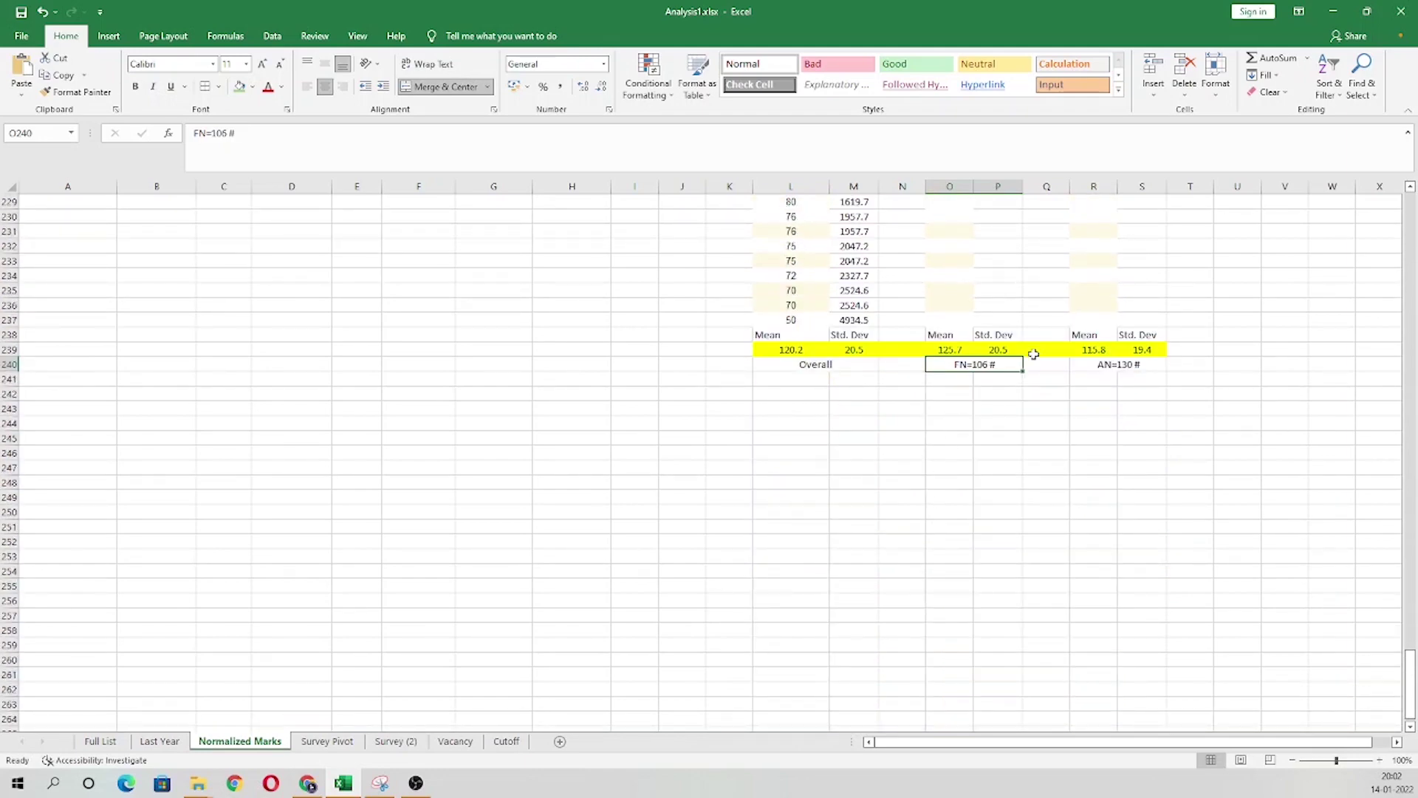
{"action": "scroll", "coordinate": [580, 620], "scroll_direction": "up", "scroll_amount": 20}
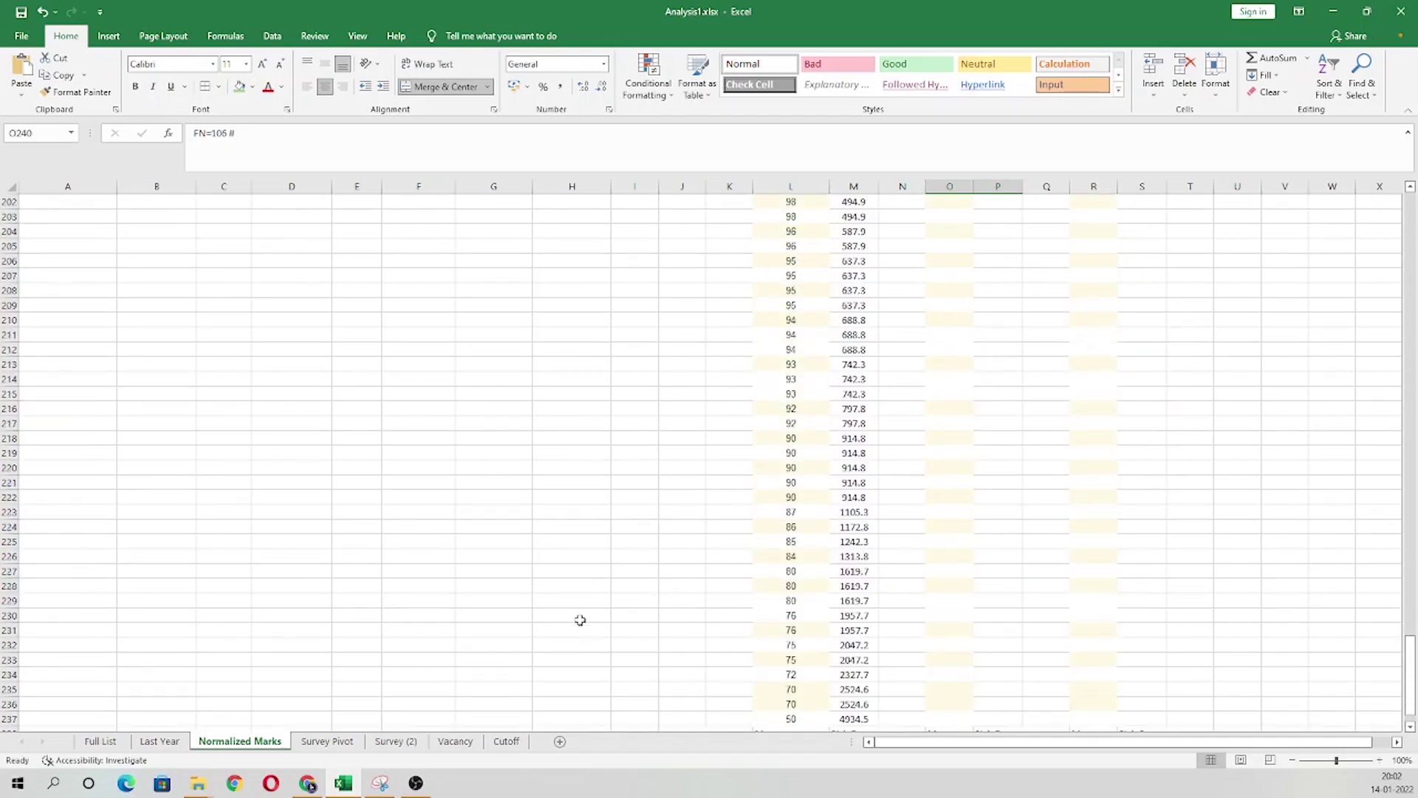
{"action": "scroll", "coordinate": [580, 620], "scroll_direction": "up", "scroll_amount": 20}
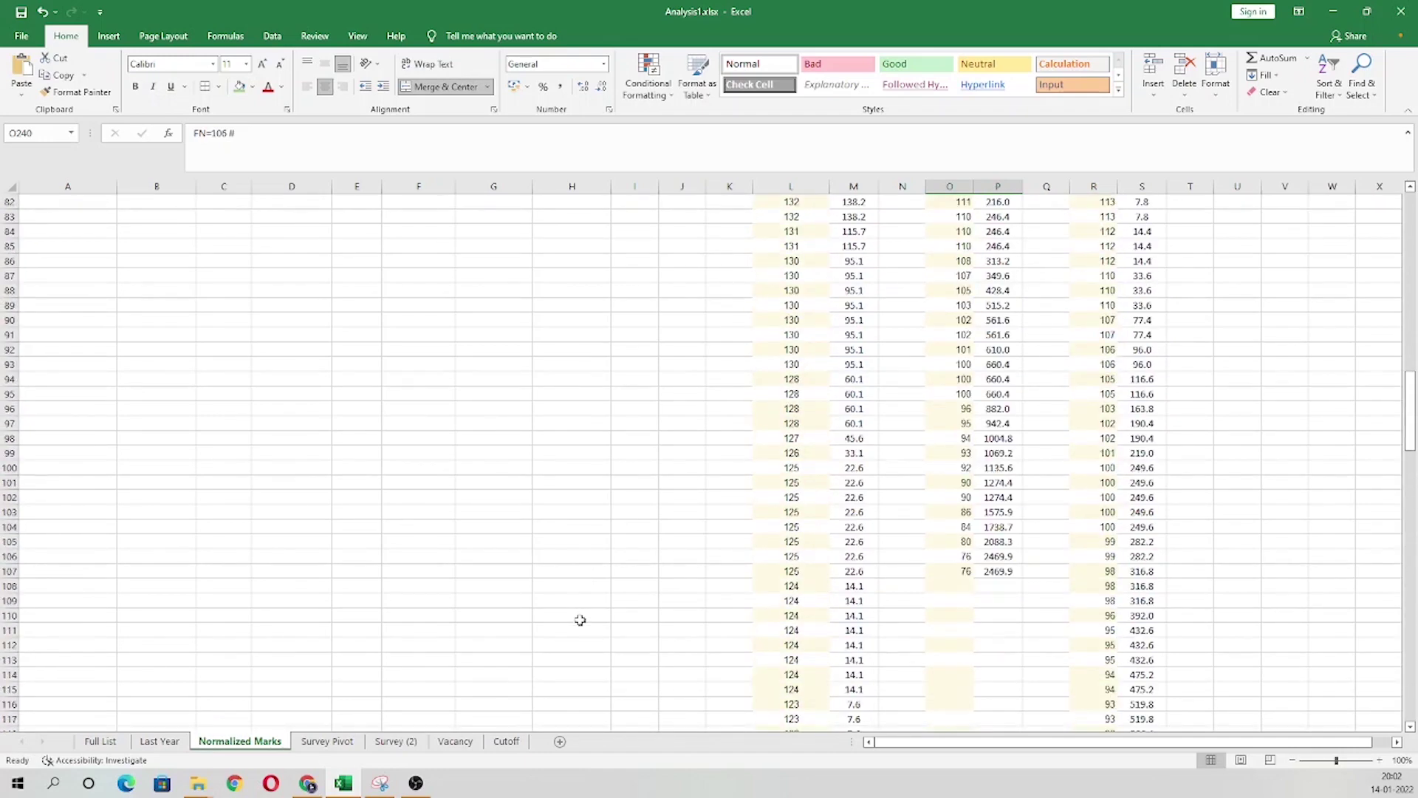
{"action": "scroll", "coordinate": [580, 620], "scroll_direction": "up", "scroll_amount": 16}
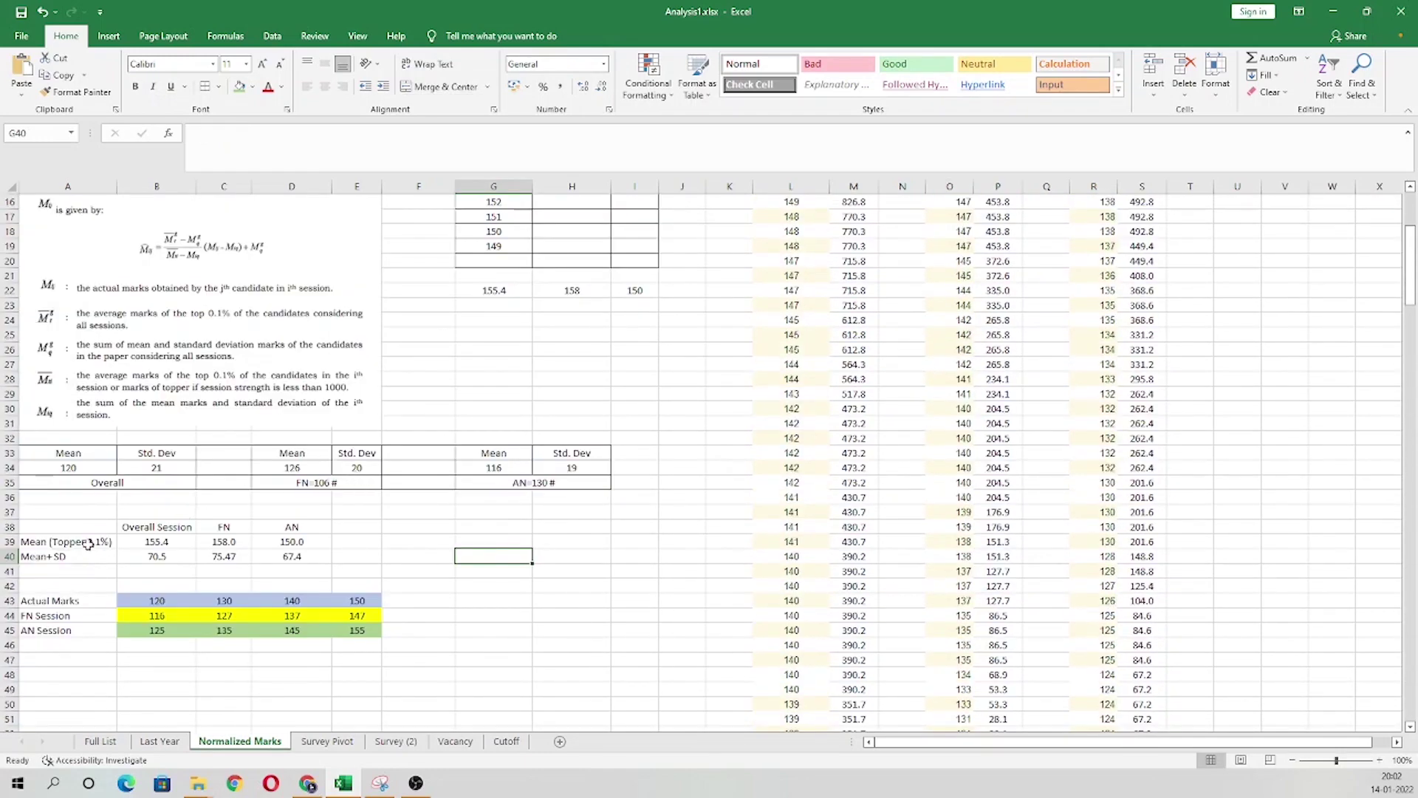
{"action": "left_click", "coordinate": [111, 542]}
{"action": "left_click_drag", "start_coordinate": [110, 543], "coordinate": [170, 544]}
{"action": "scroll", "coordinate": [506, 304], "scroll_direction": "up", "scroll_amount": 2}
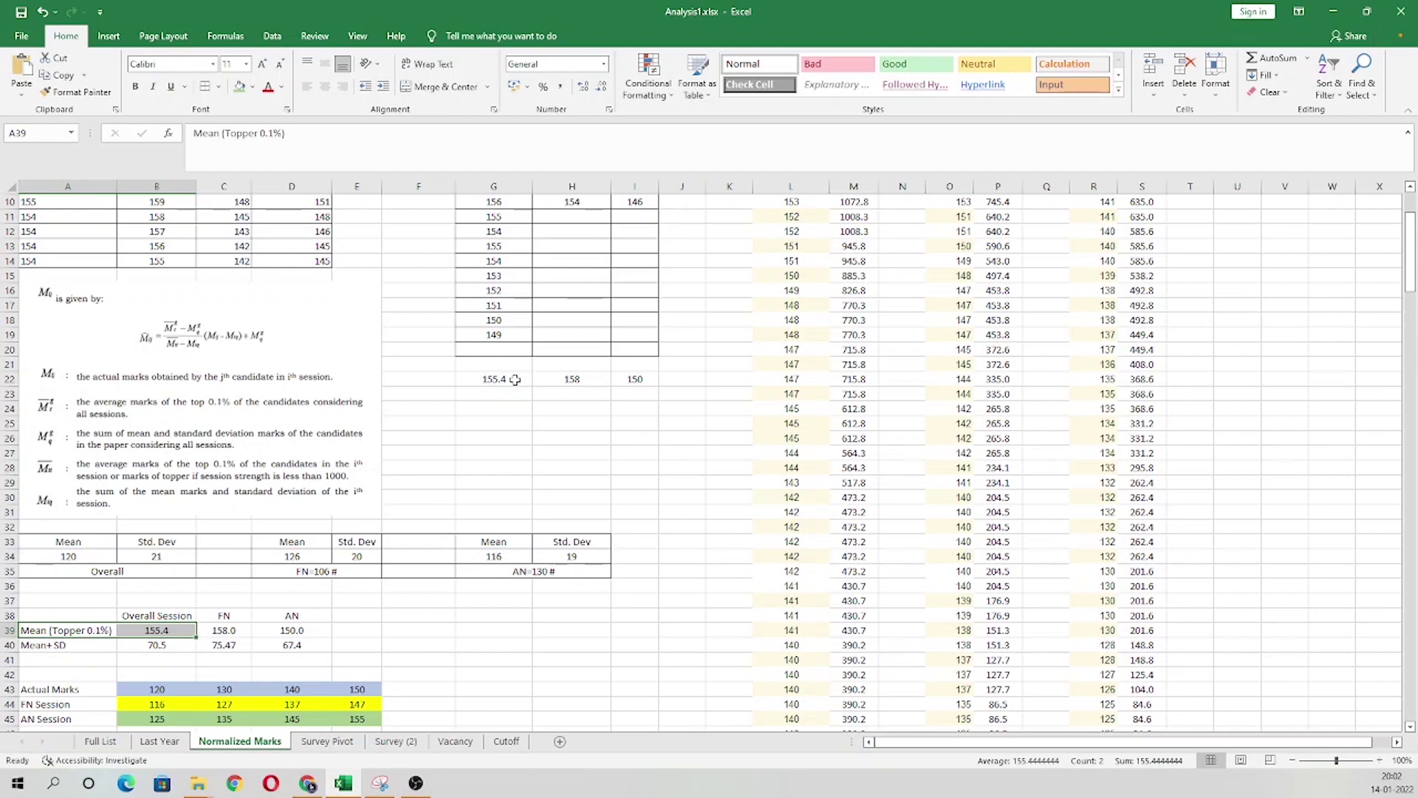
{"action": "scroll", "coordinate": [496, 403], "scroll_direction": "down", "scroll_amount": 1}
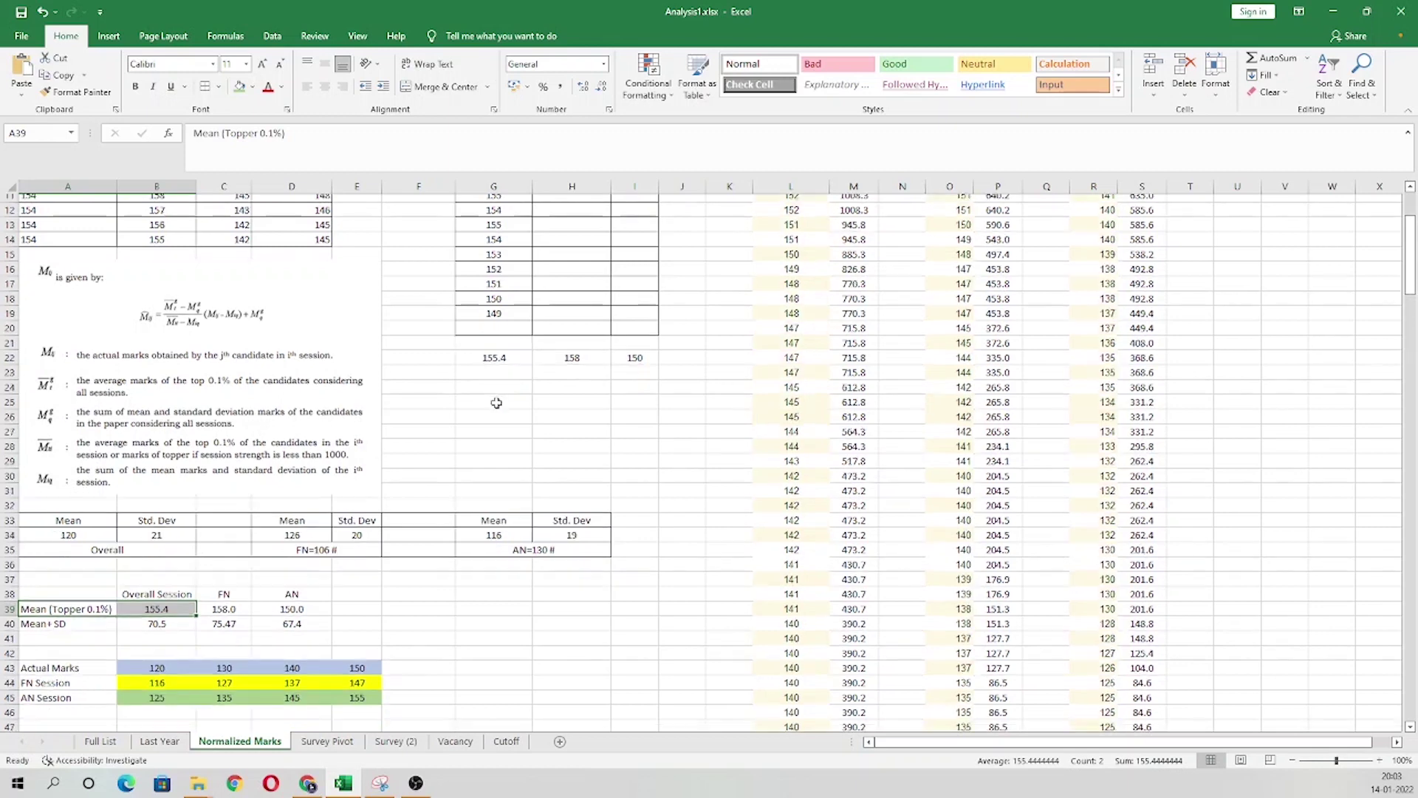
{"action": "scroll", "coordinate": [496, 403], "scroll_direction": "down", "scroll_amount": 1}
{"action": "left_click", "coordinate": [501, 337]}
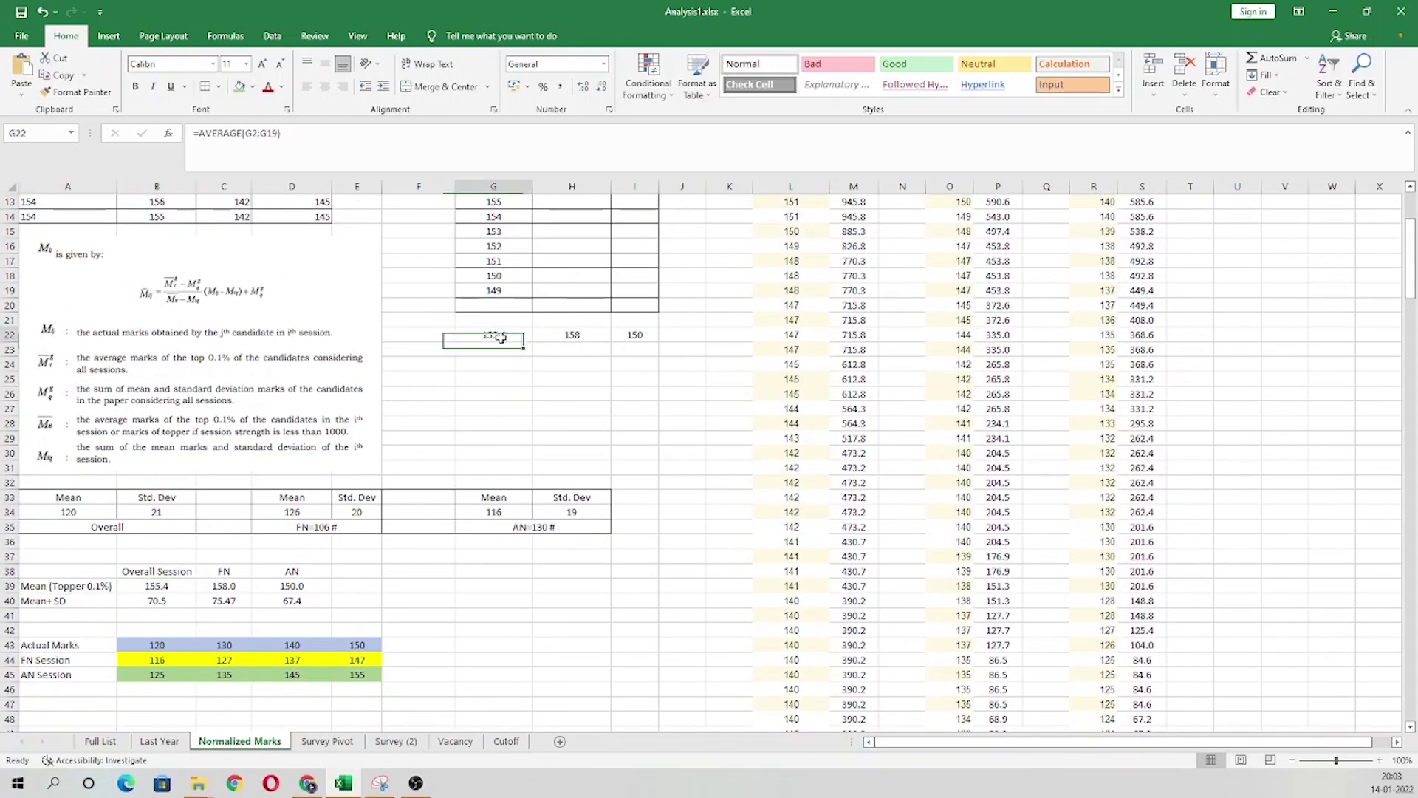
{"action": "left_click_drag", "start_coordinate": [500, 337], "coordinate": [572, 335]}
{"action": "left_click_drag", "start_coordinate": [155, 586], "coordinate": [294, 586]}
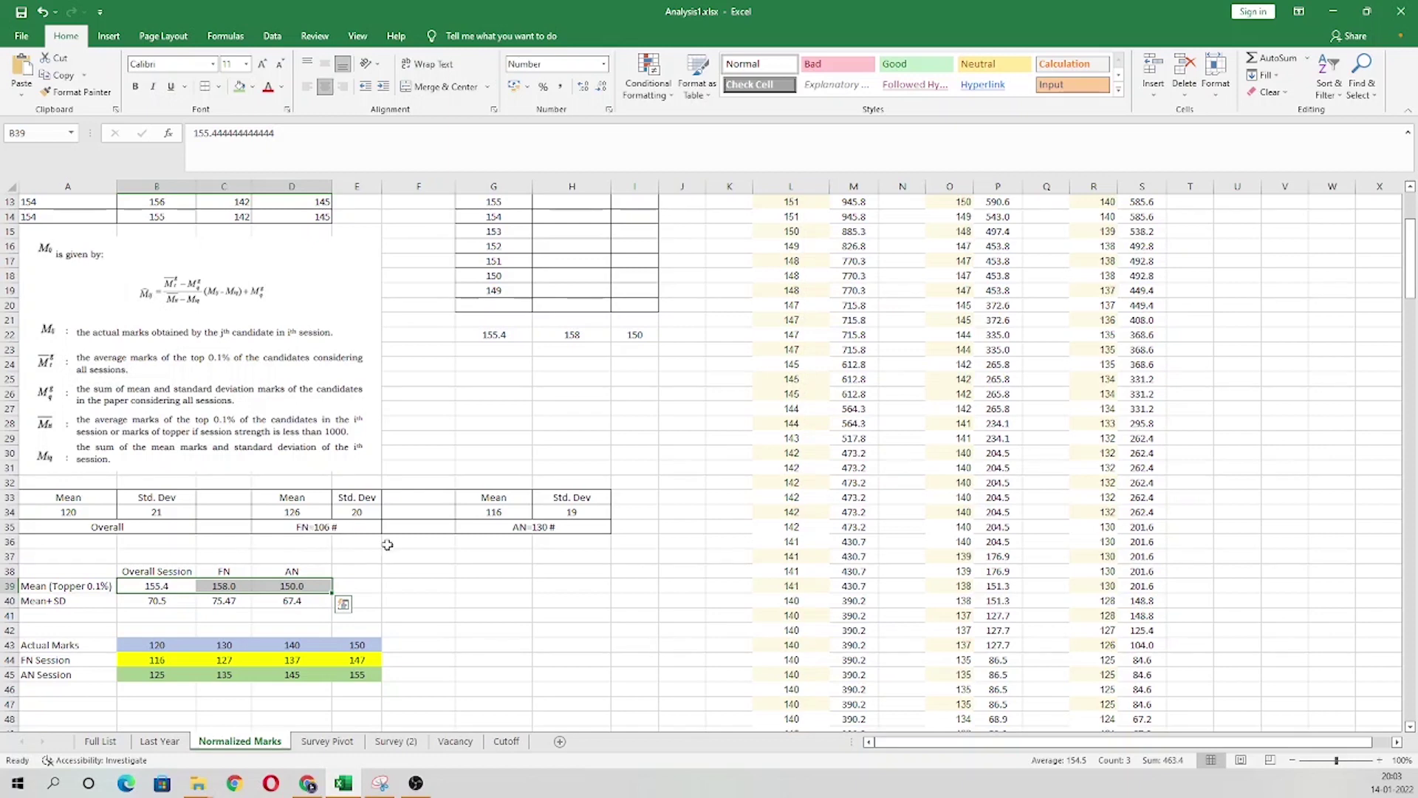
- Inspect the Mean+SD formulas for the Overall Session, FN and AN columns against the assumptions and the normalization formula
{"action": "left_click", "coordinate": [159, 601]}
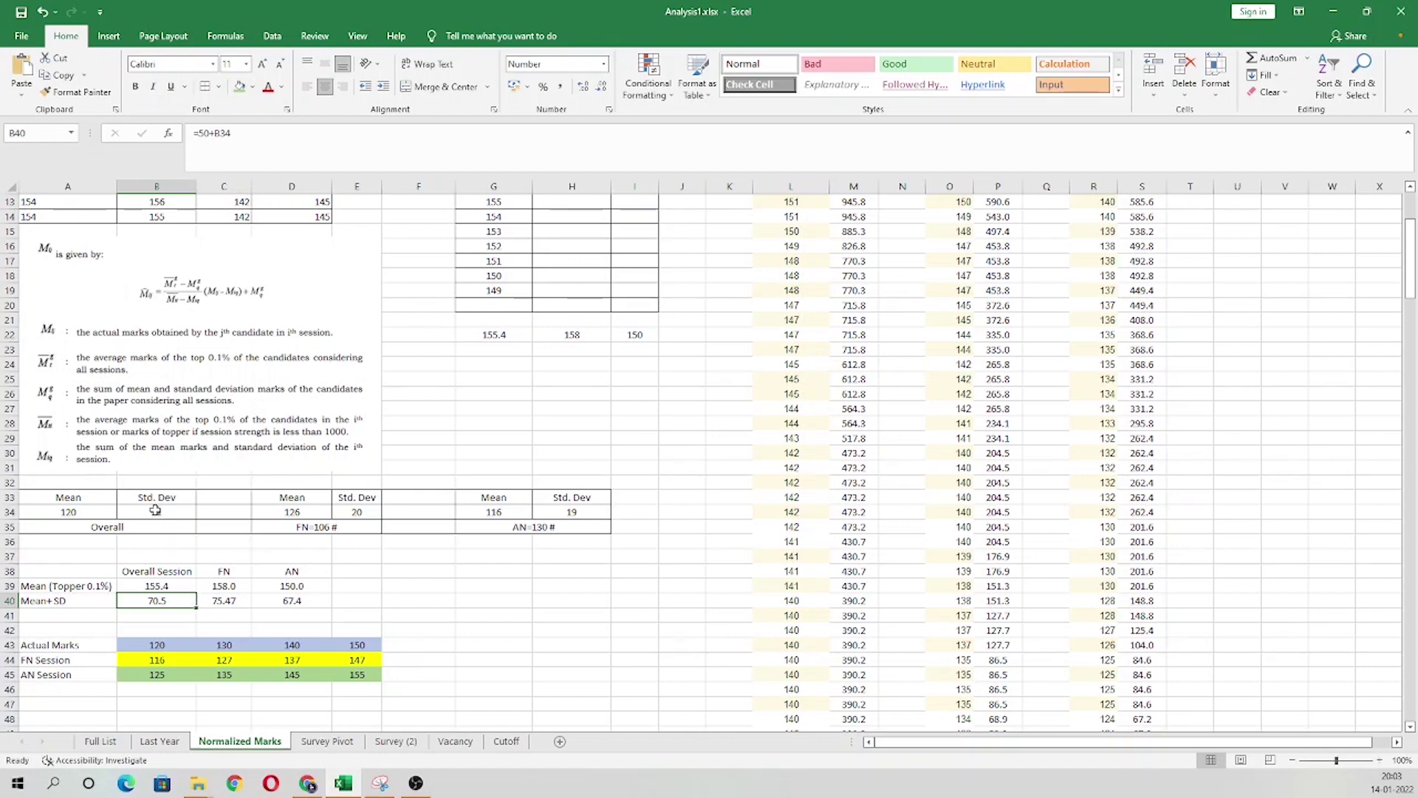
{"action": "left_click", "coordinate": [232, 602]}
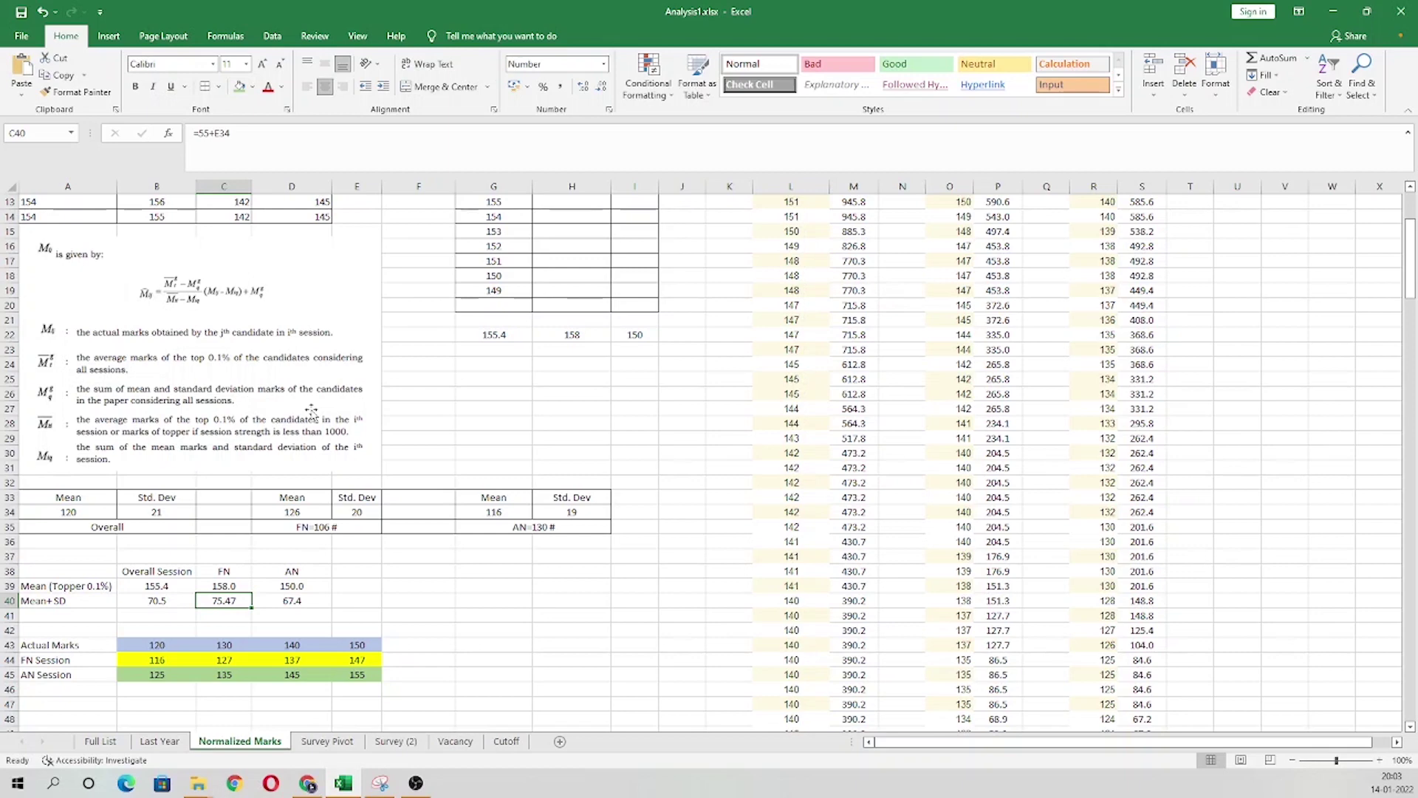
{"action": "scroll", "coordinate": [191, 214], "scroll_direction": "up", "scroll_amount": 4}
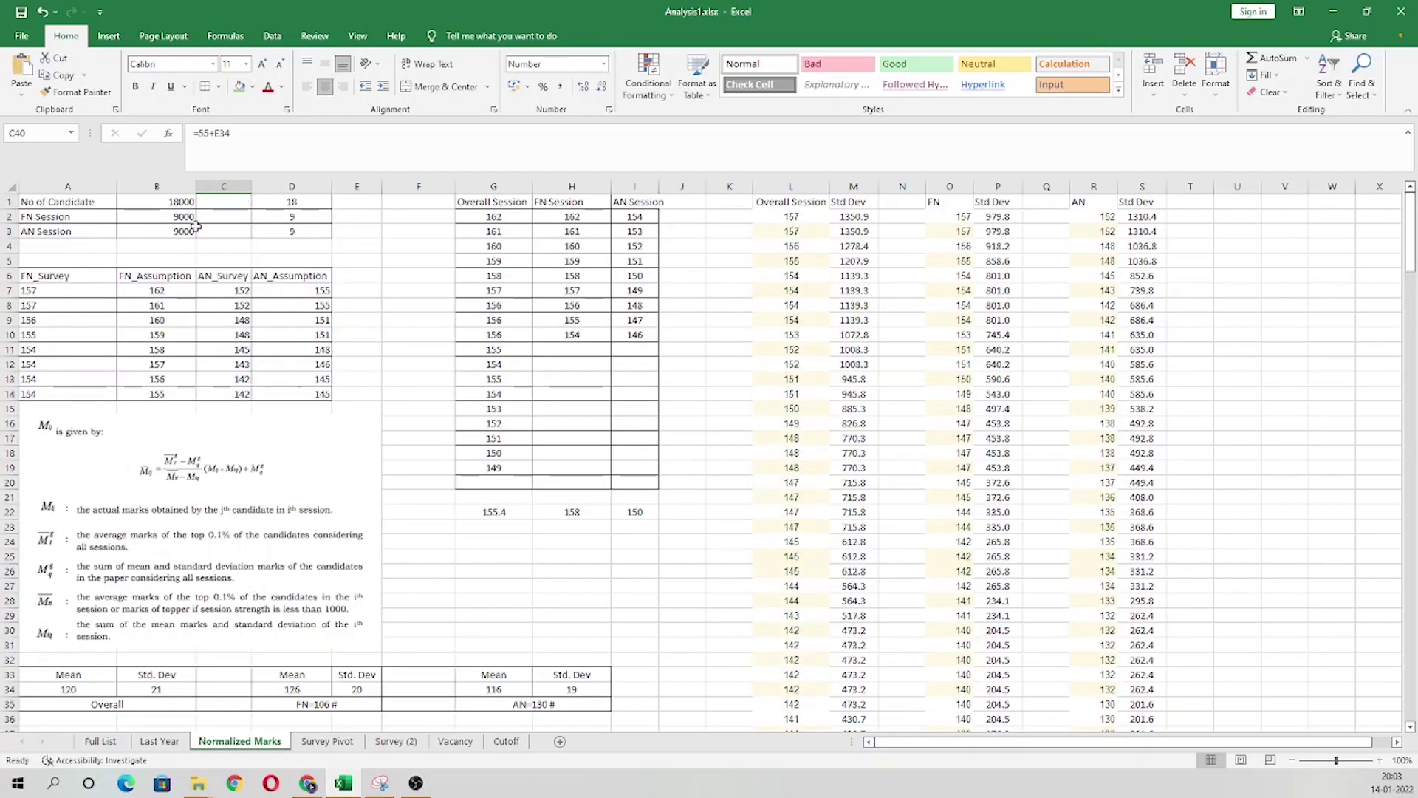
{"action": "scroll", "coordinate": [359, 449], "scroll_direction": "down", "scroll_amount": 2}
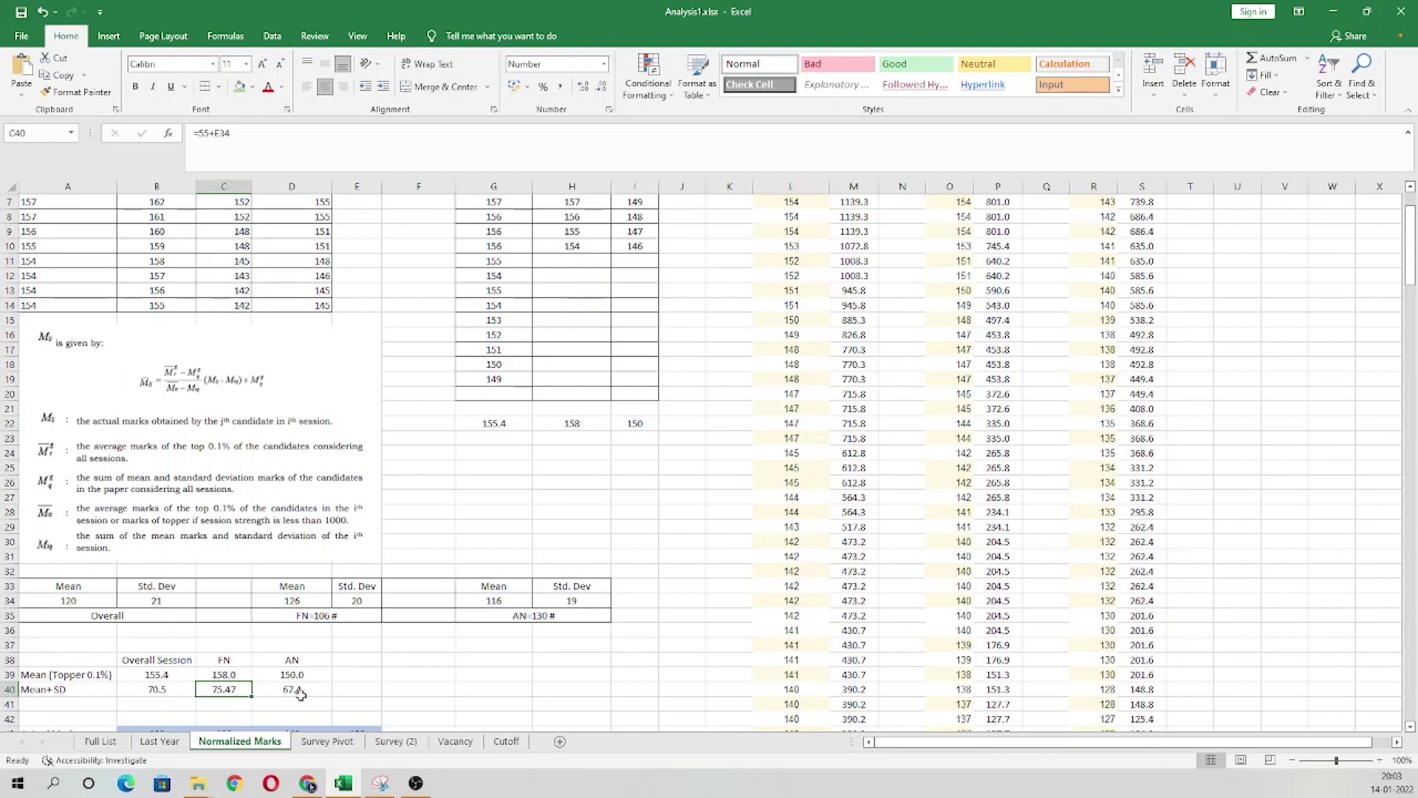
{"action": "left_click_drag", "start_coordinate": [170, 689], "coordinate": [295, 689]}
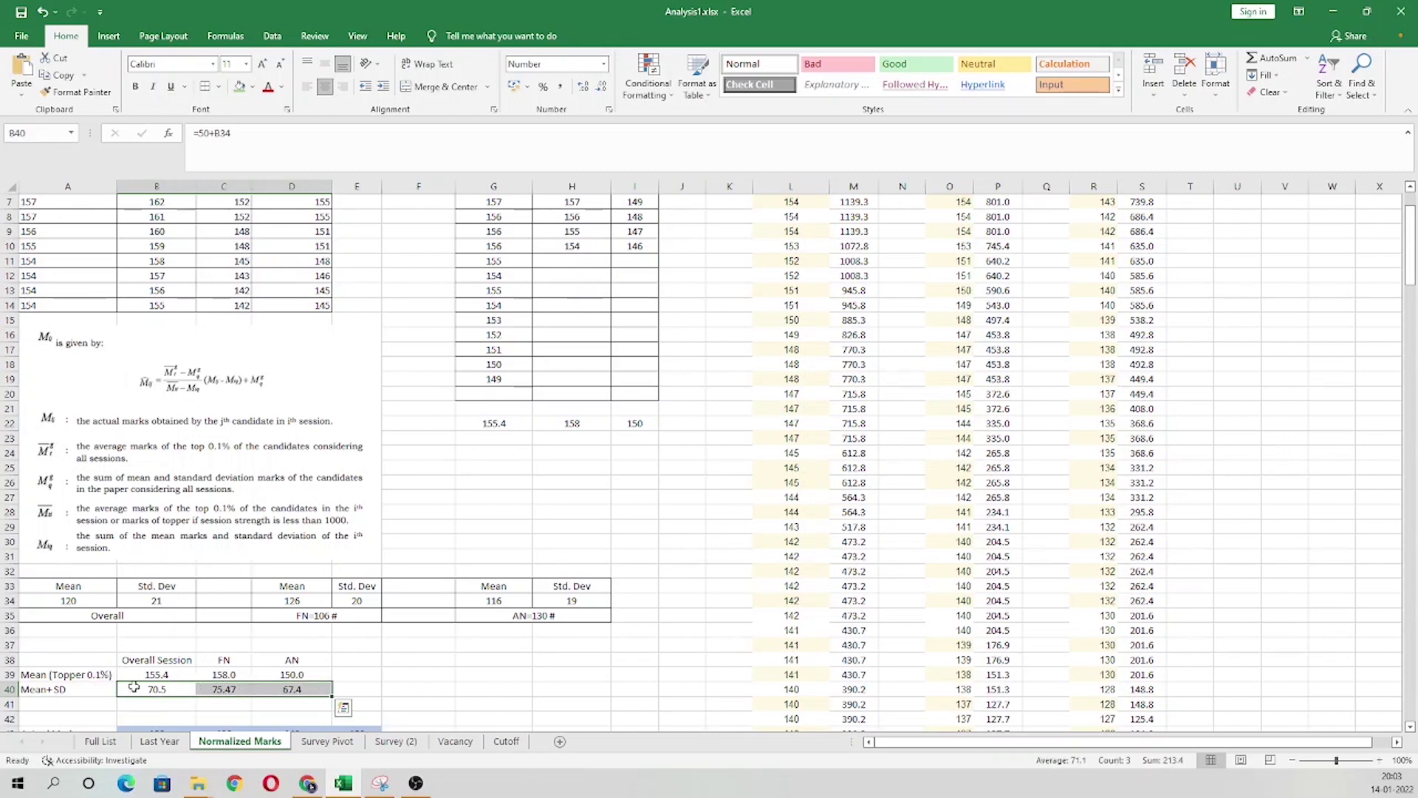
{"action": "left_click", "coordinate": [164, 688]}
{"action": "left_click", "coordinate": [213, 688]}
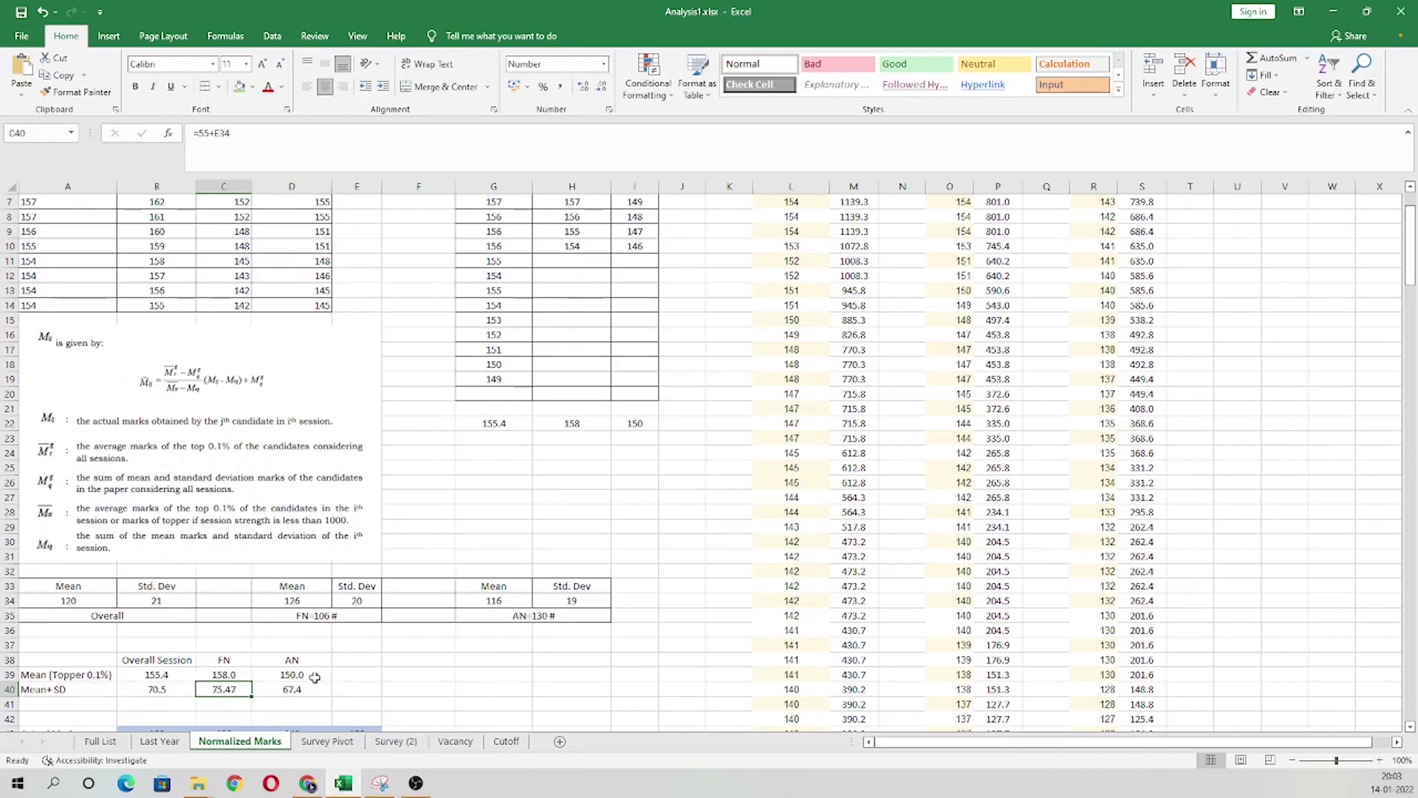
{"action": "scroll", "coordinate": [315, 678], "scroll_direction": "down", "scroll_amount": 1}
{"action": "left_click", "coordinate": [315, 640]}
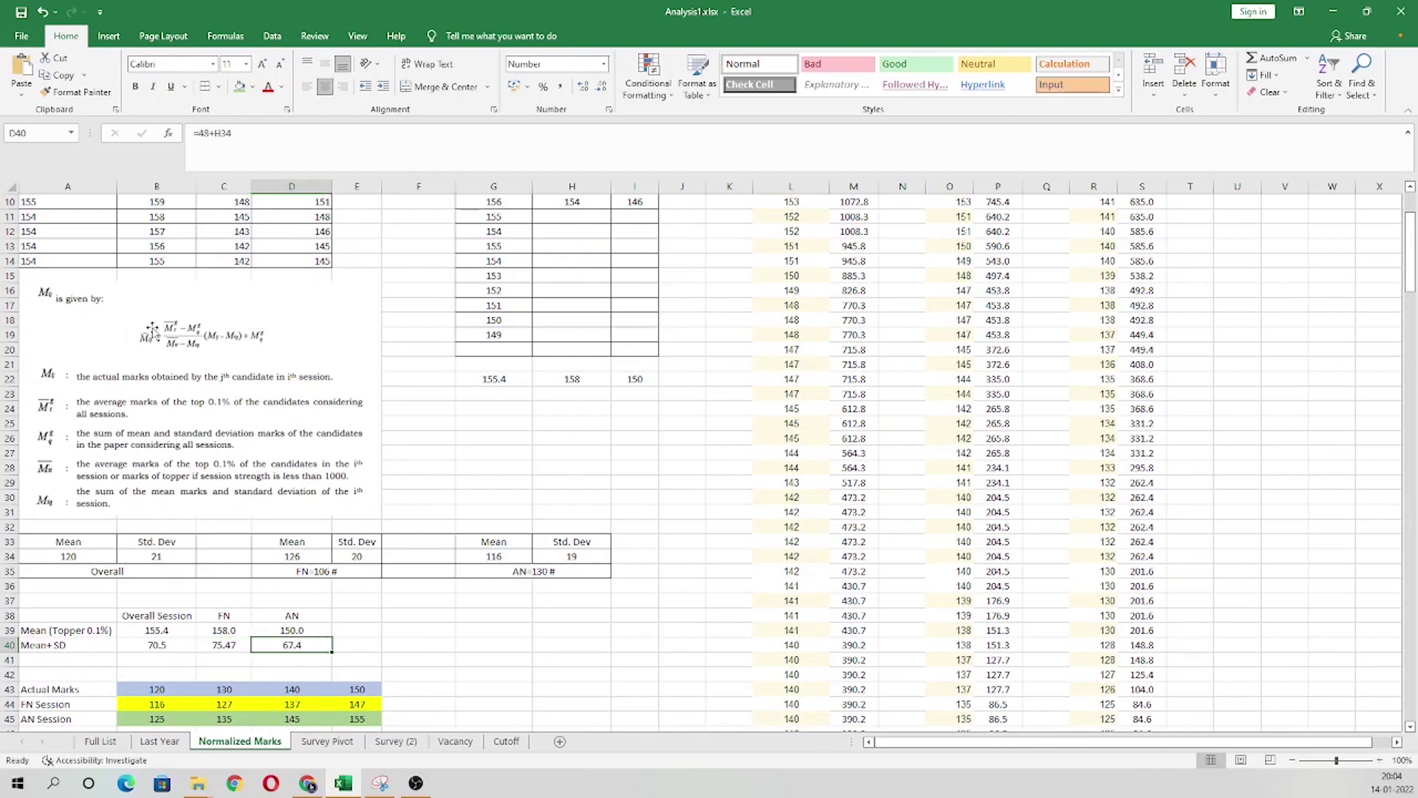
- Review the first Actual Marks value with its FN and AN normalized marks, and select the Mean+SD values of all three sessions
{"action": "scroll", "coordinate": [245, 556], "scroll_direction": "down", "scroll_amount": 1}
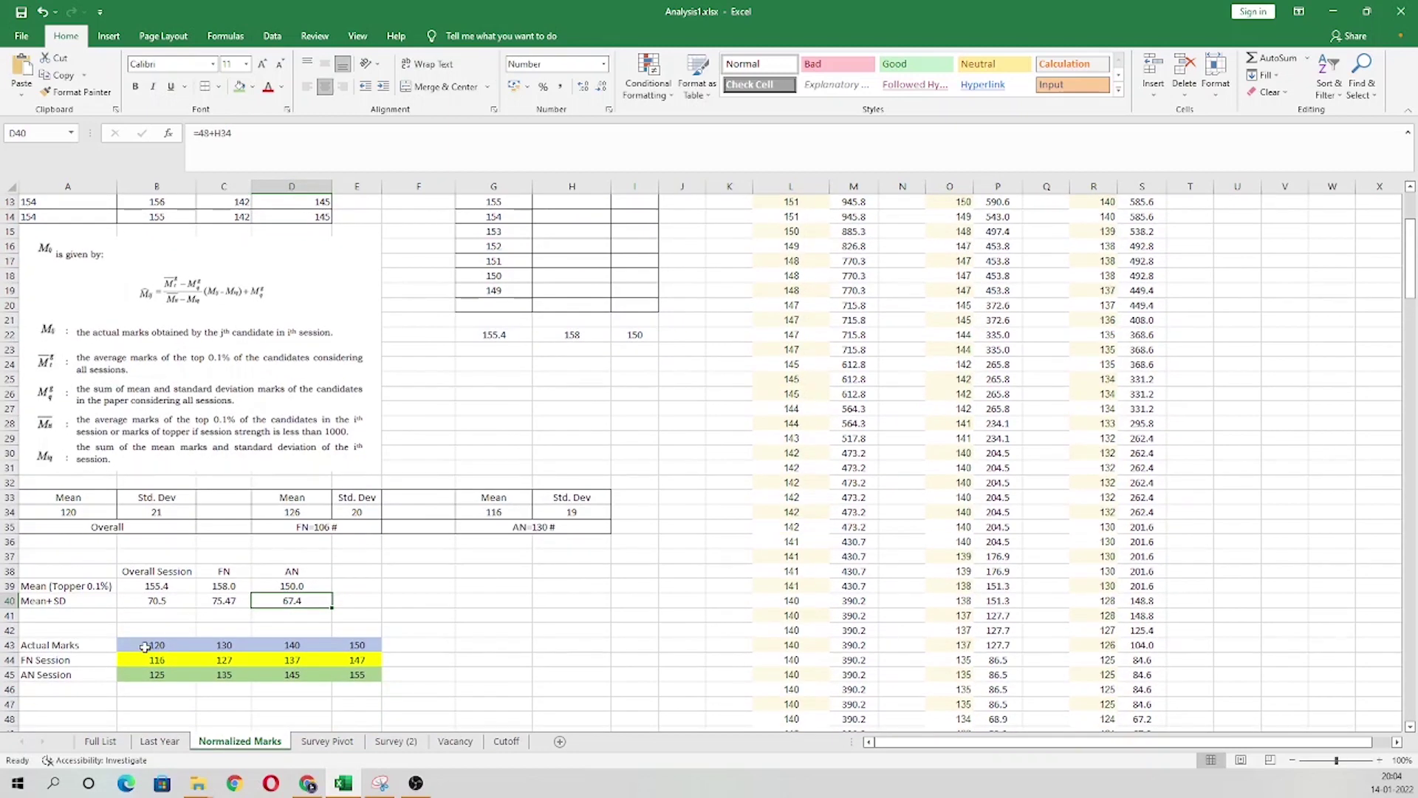
{"action": "left_click", "coordinate": [145, 646]}
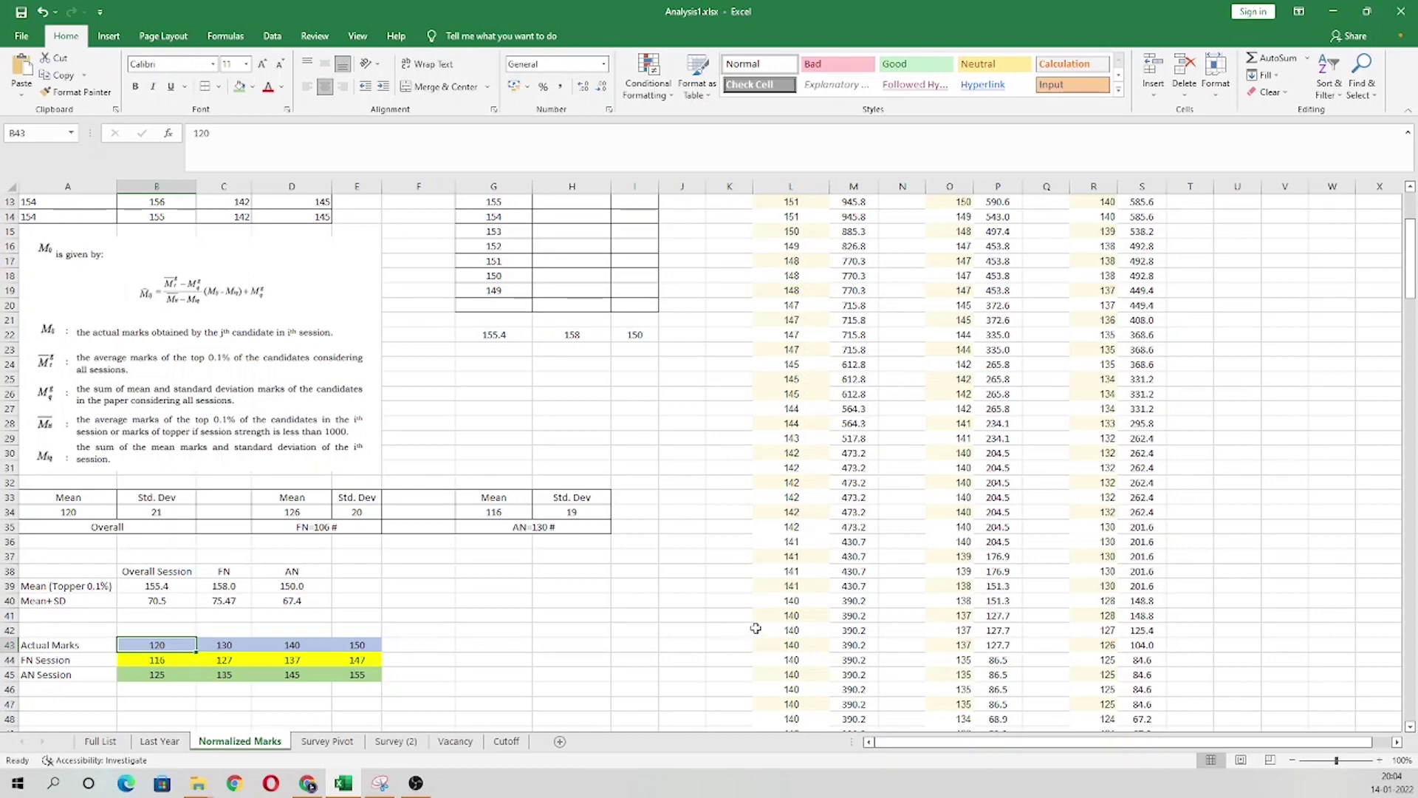
{"action": "scroll", "coordinate": [368, 672], "scroll_direction": "down", "scroll_amount": 1}
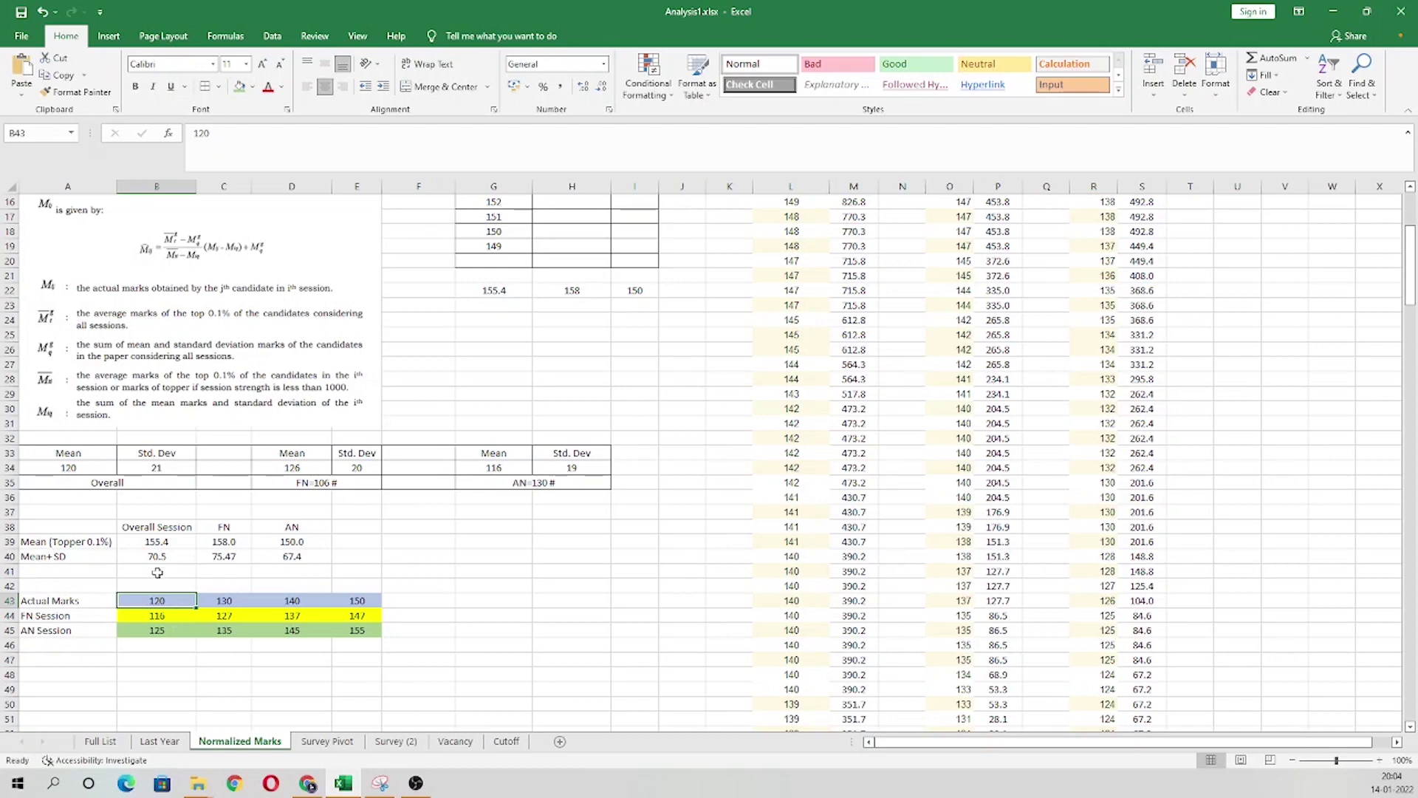
{"action": "left_click_drag", "start_coordinate": [150, 557], "coordinate": [314, 557]}
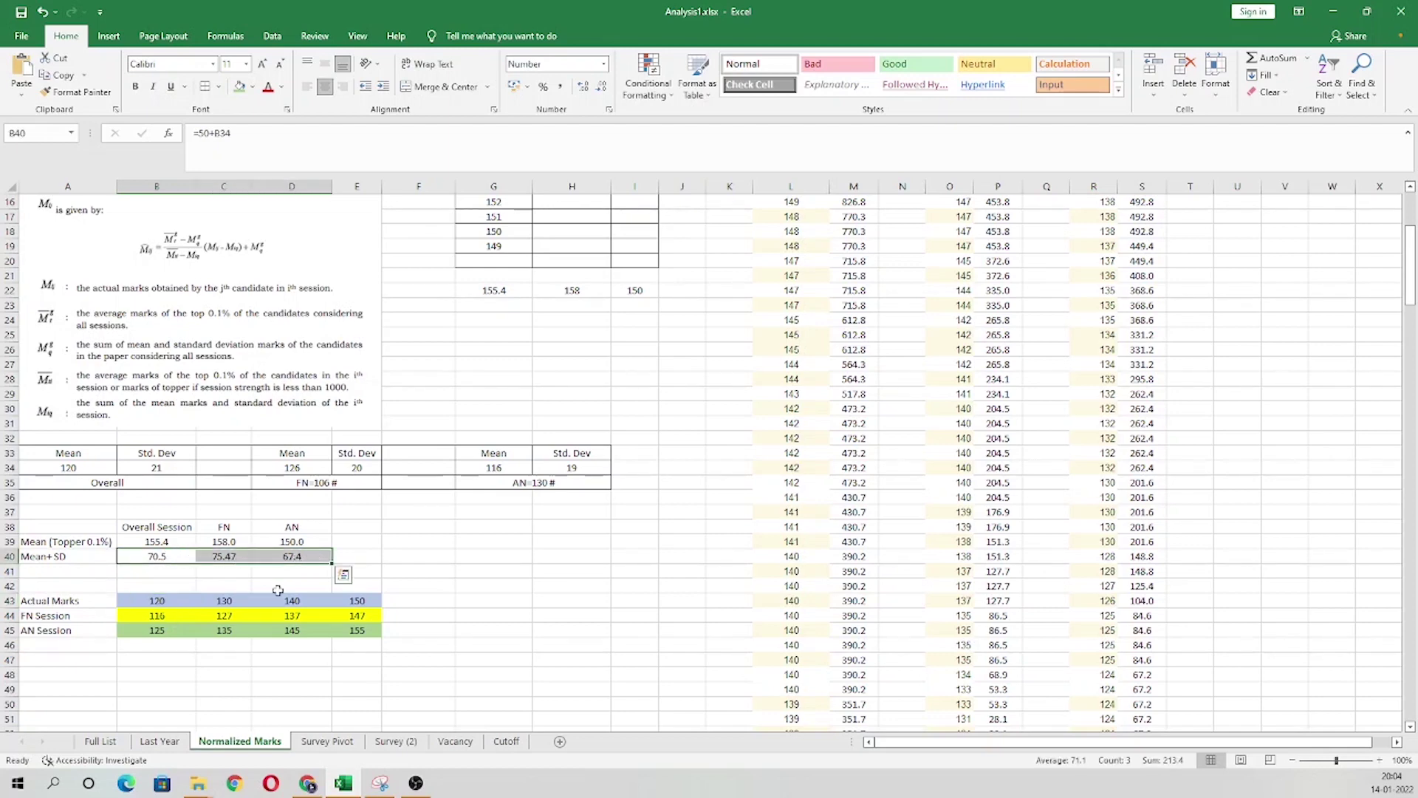
- Compare the first two Actual Marks values with their FN and AN normalized marks and inspect the session formulas
{"action": "left_click", "coordinate": [152, 619]}
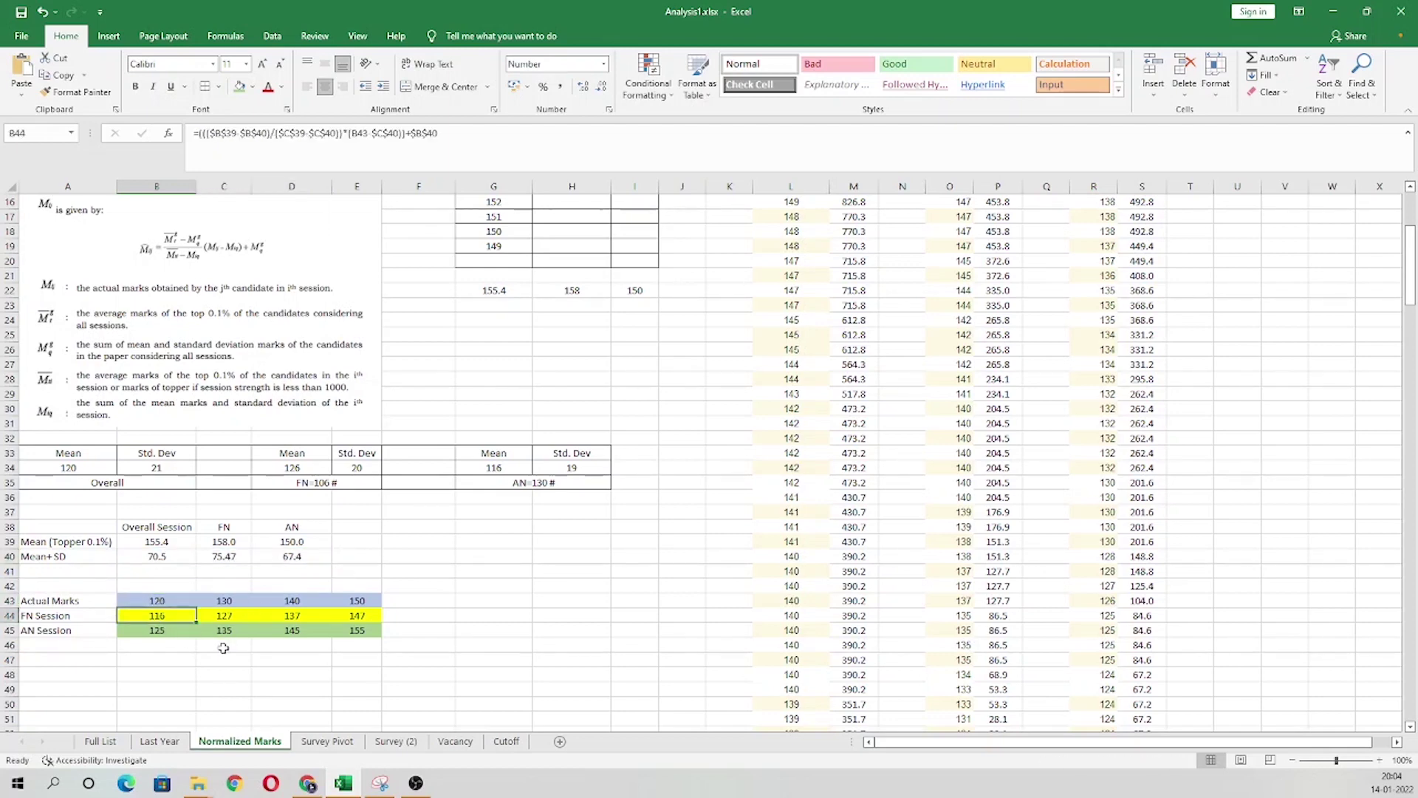
{"action": "left_click", "coordinate": [179, 602]}
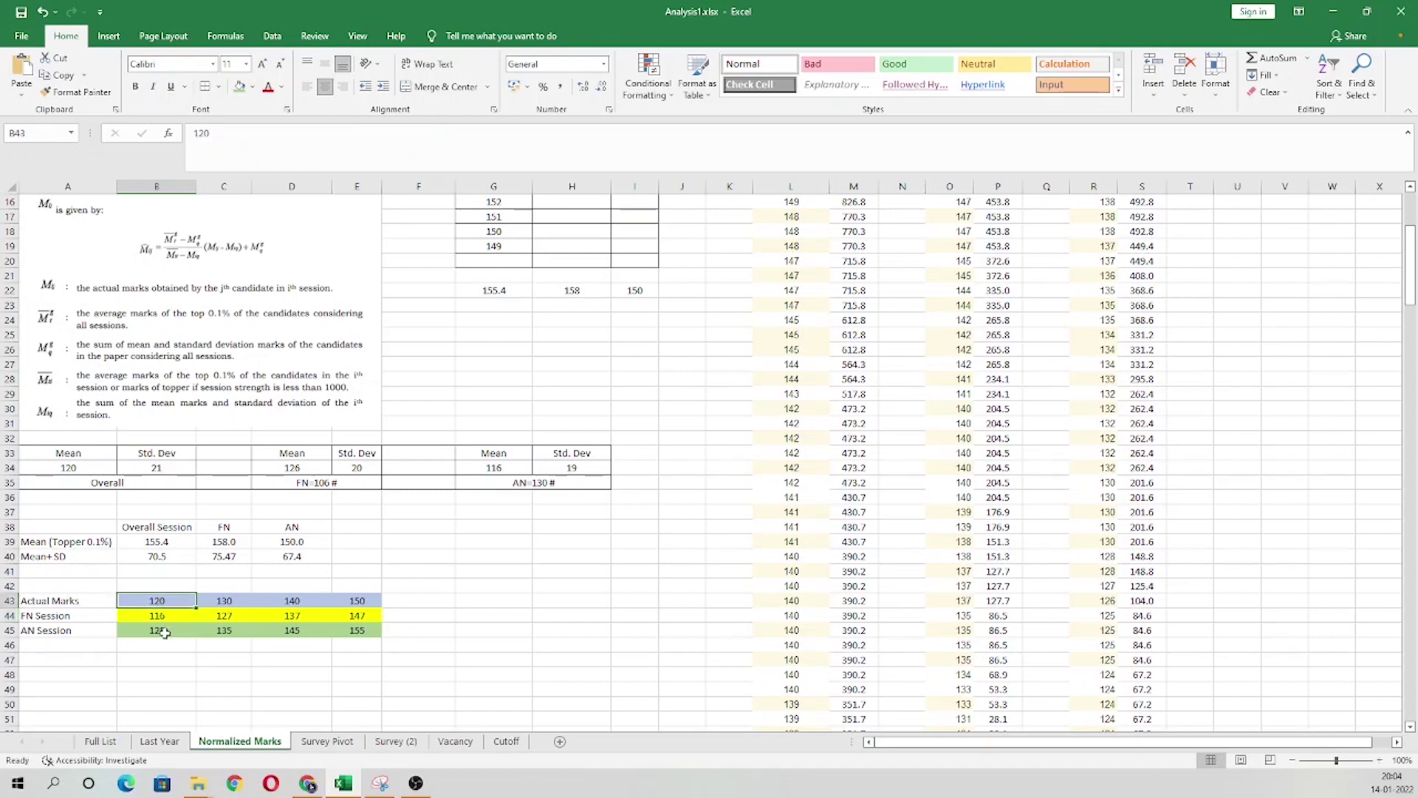
{"action": "left_click", "coordinate": [162, 633]}
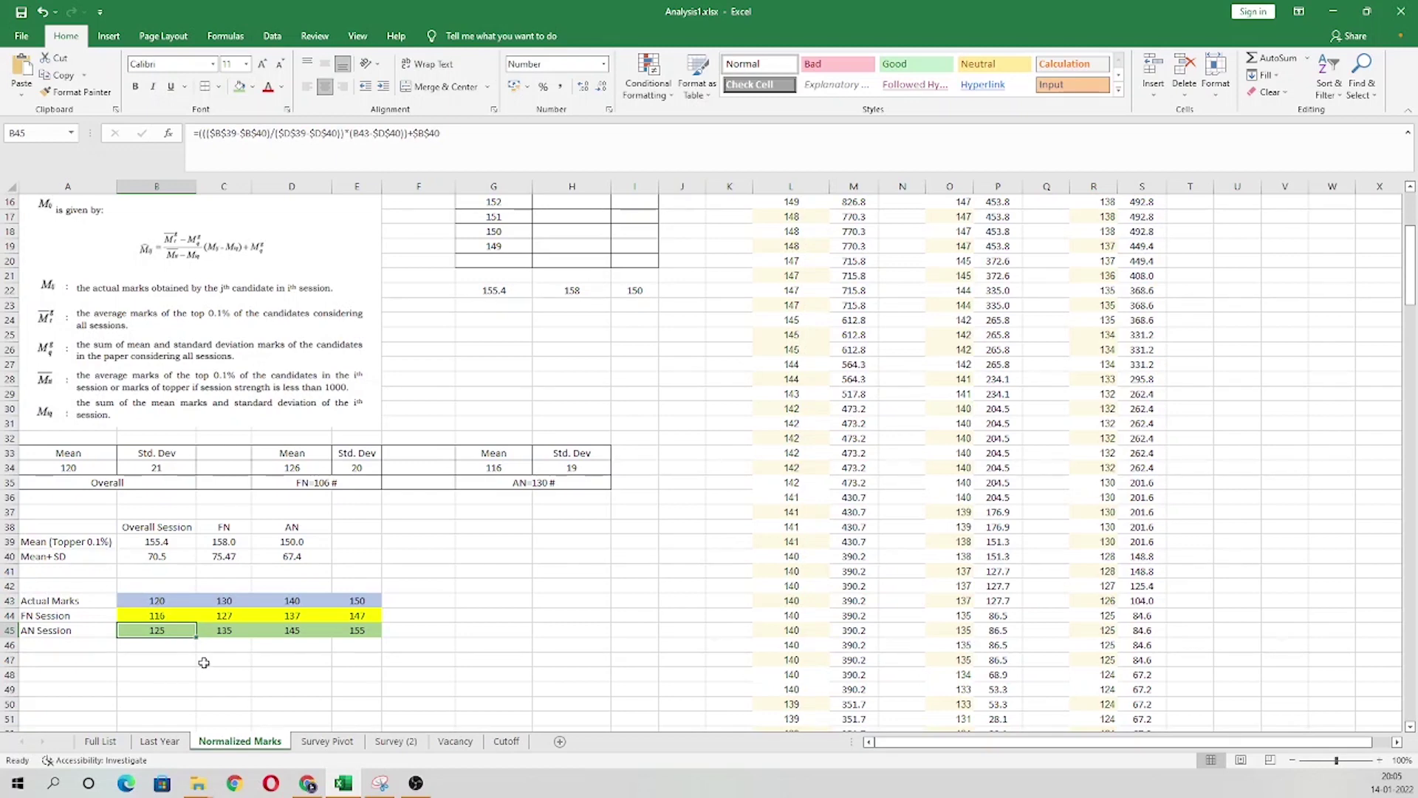
{"action": "left_click", "coordinate": [224, 600]}
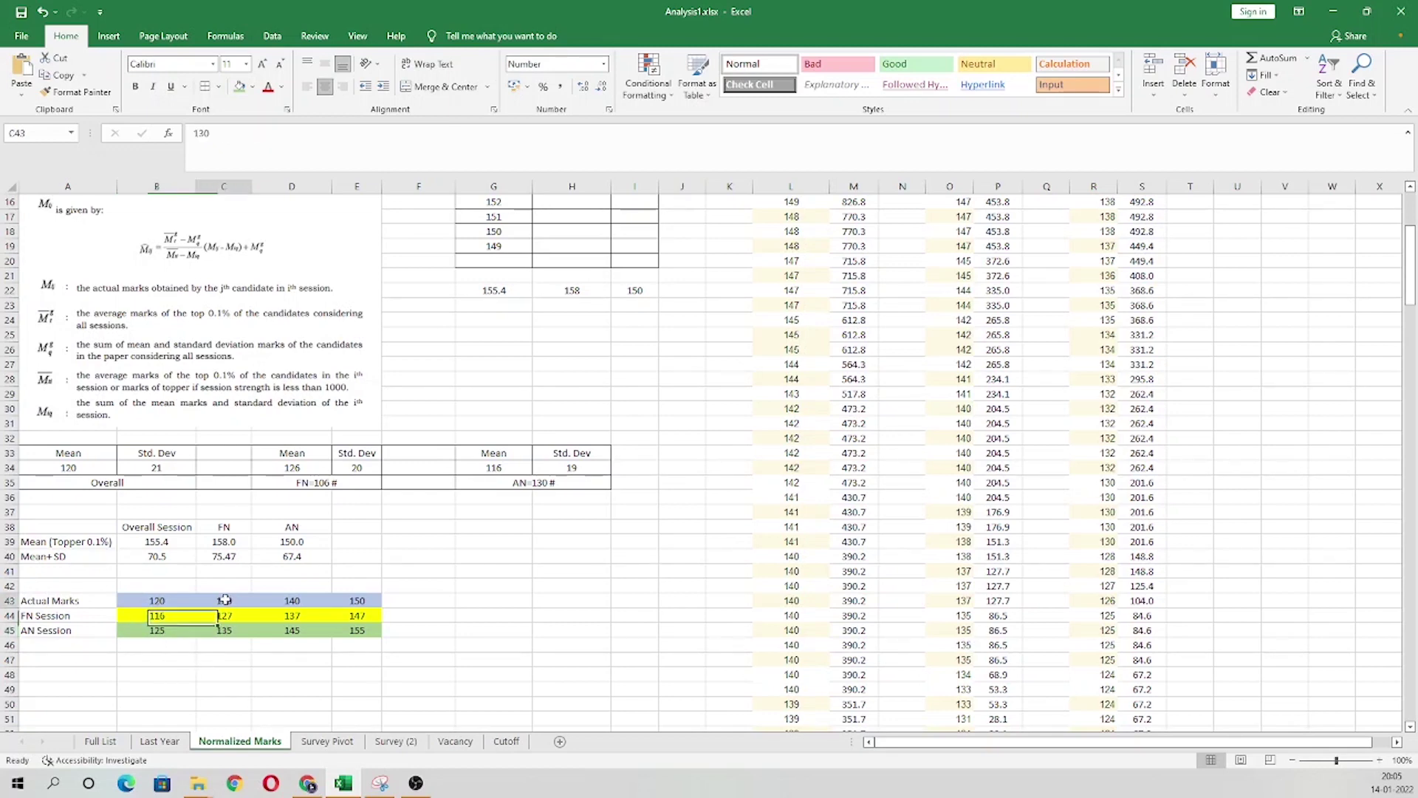
{"action": "left_click", "coordinate": [235, 621]}
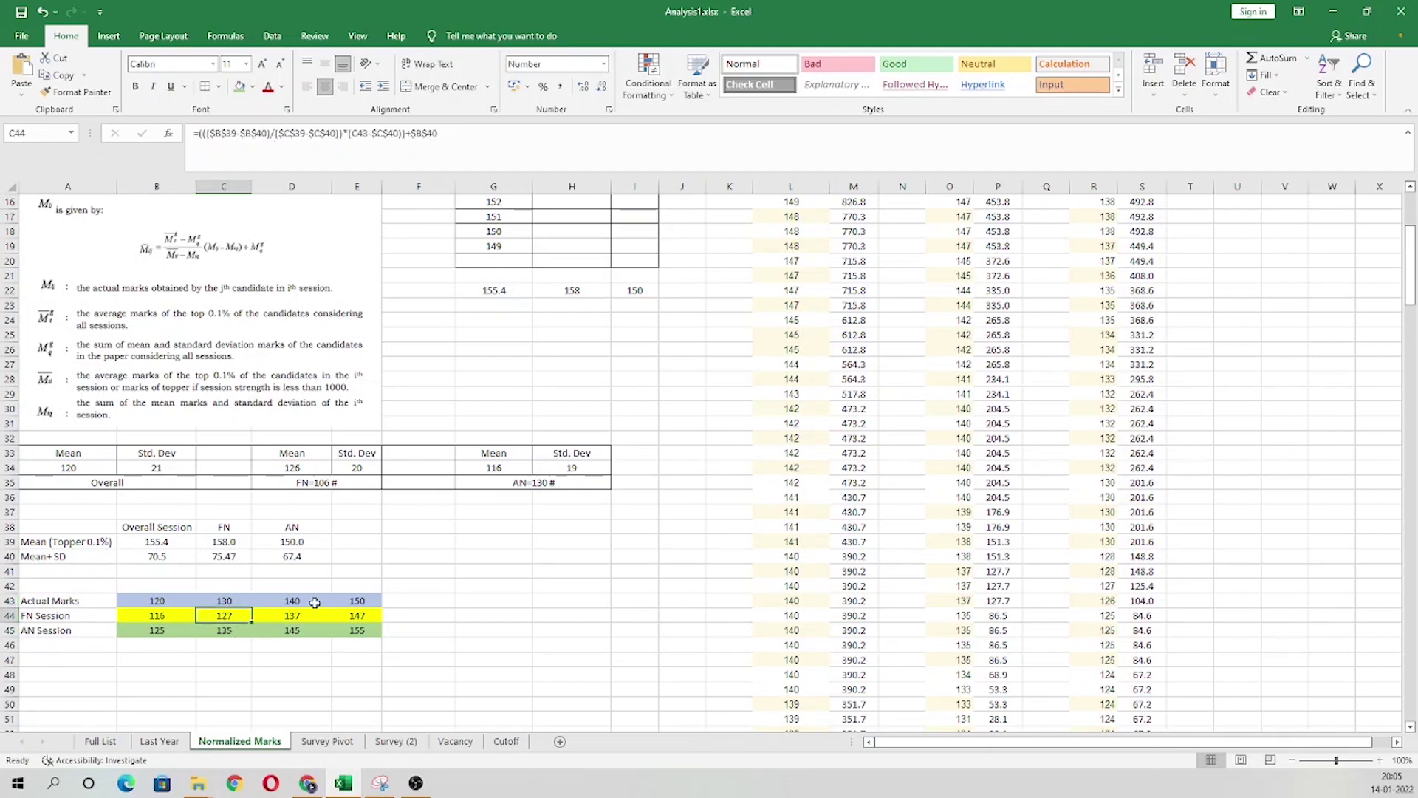
- Set the fourth Actual Marks value in cell E43 to 115
{"action": "left_click", "coordinate": [357, 600]}
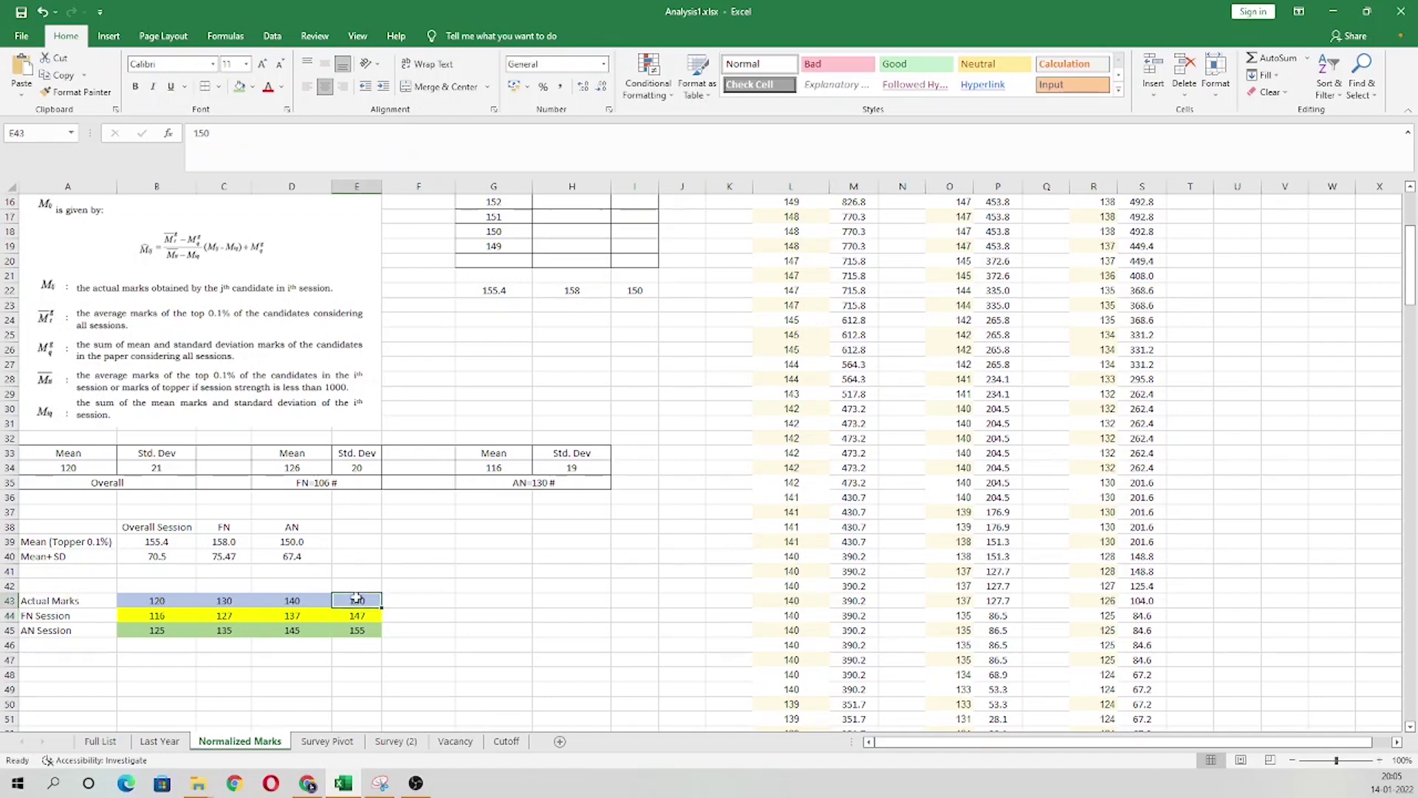
{"action": "type", "text": "115"}
{"action": "key", "text": "Return"}
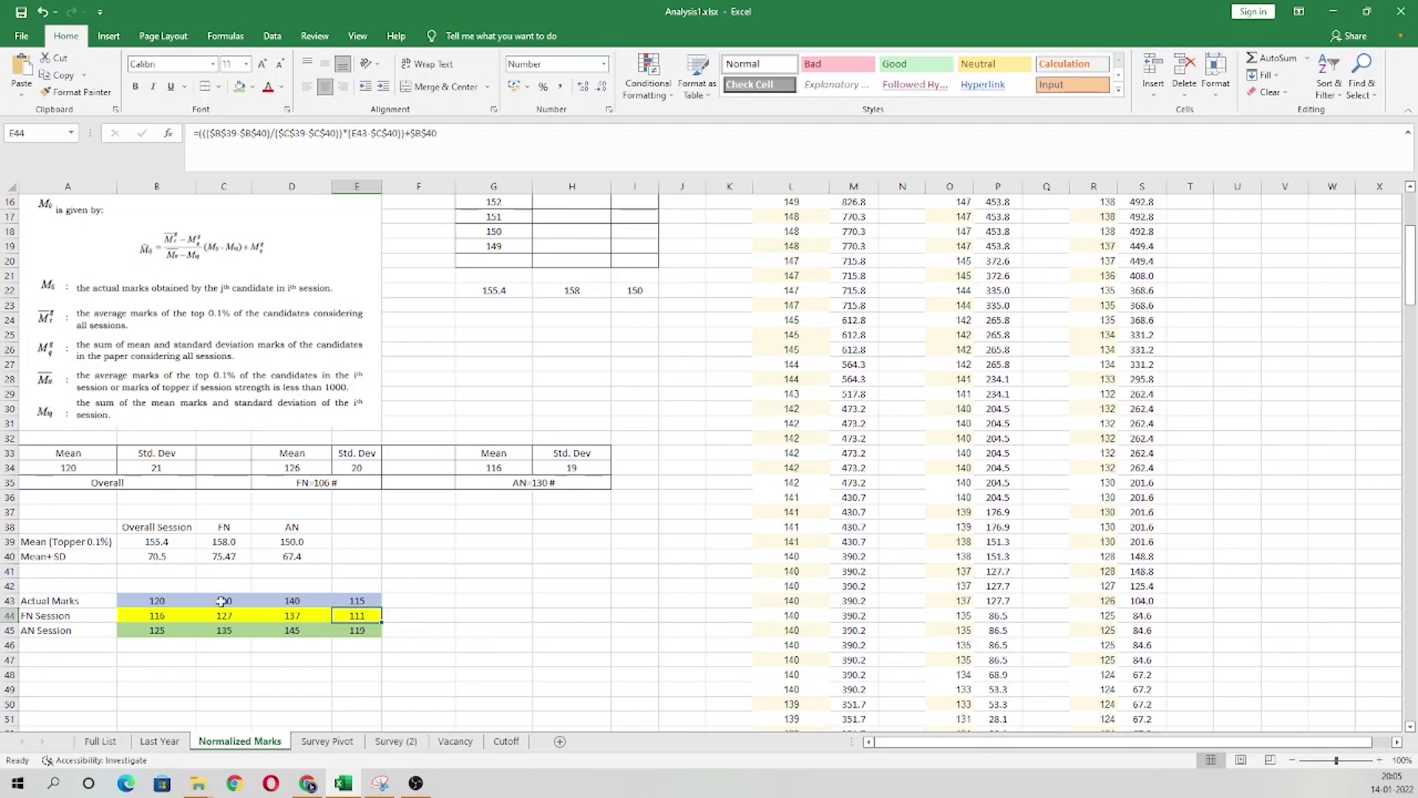
- Review the Actual Marks row together with the Mean (Topper 0.1%) and Mean+SD rows across all sessions
{"action": "left_click", "coordinate": [172, 599]}
{"action": "left_click_drag", "start_coordinate": [172, 598], "coordinate": [362, 601]}
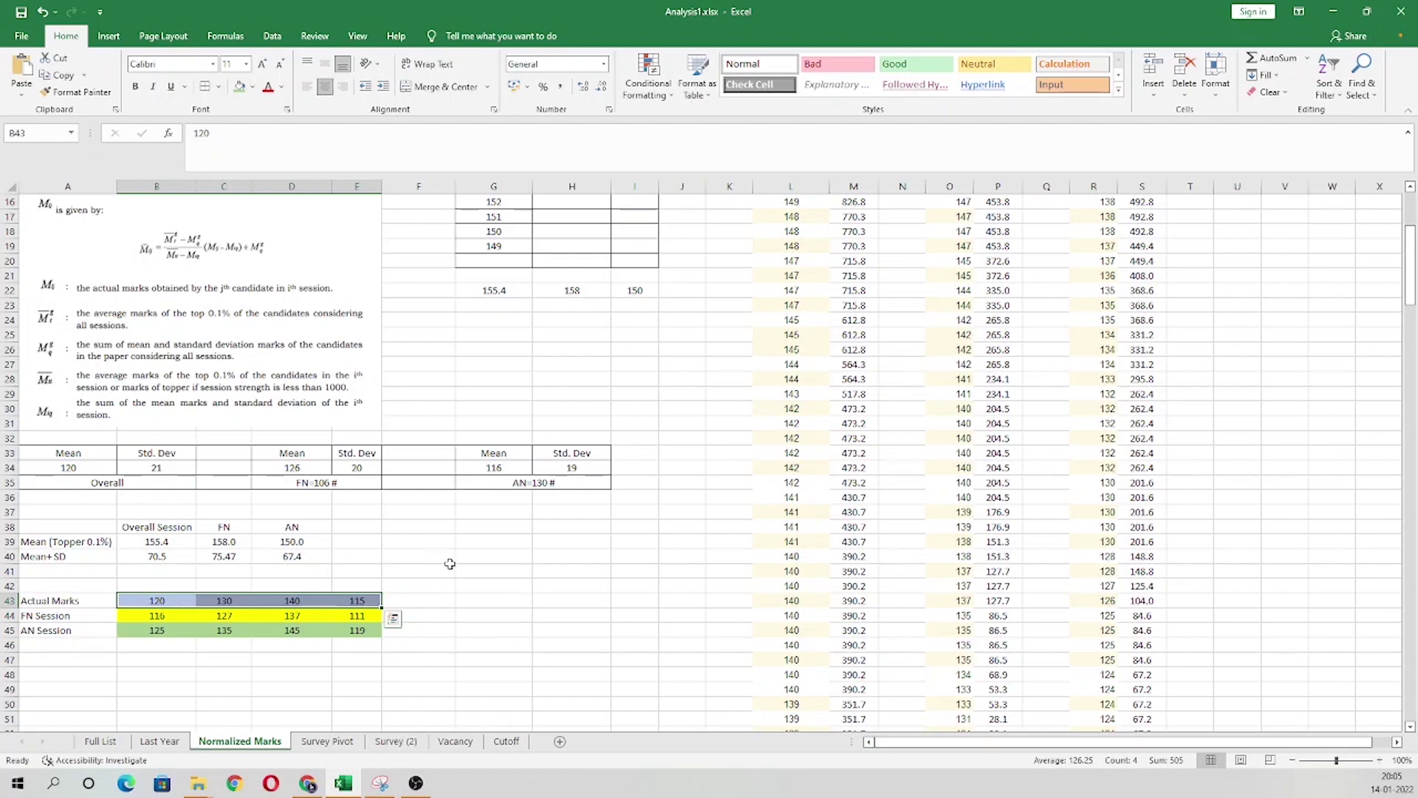
{"action": "left_click_drag", "start_coordinate": [143, 560], "coordinate": [286, 537]}
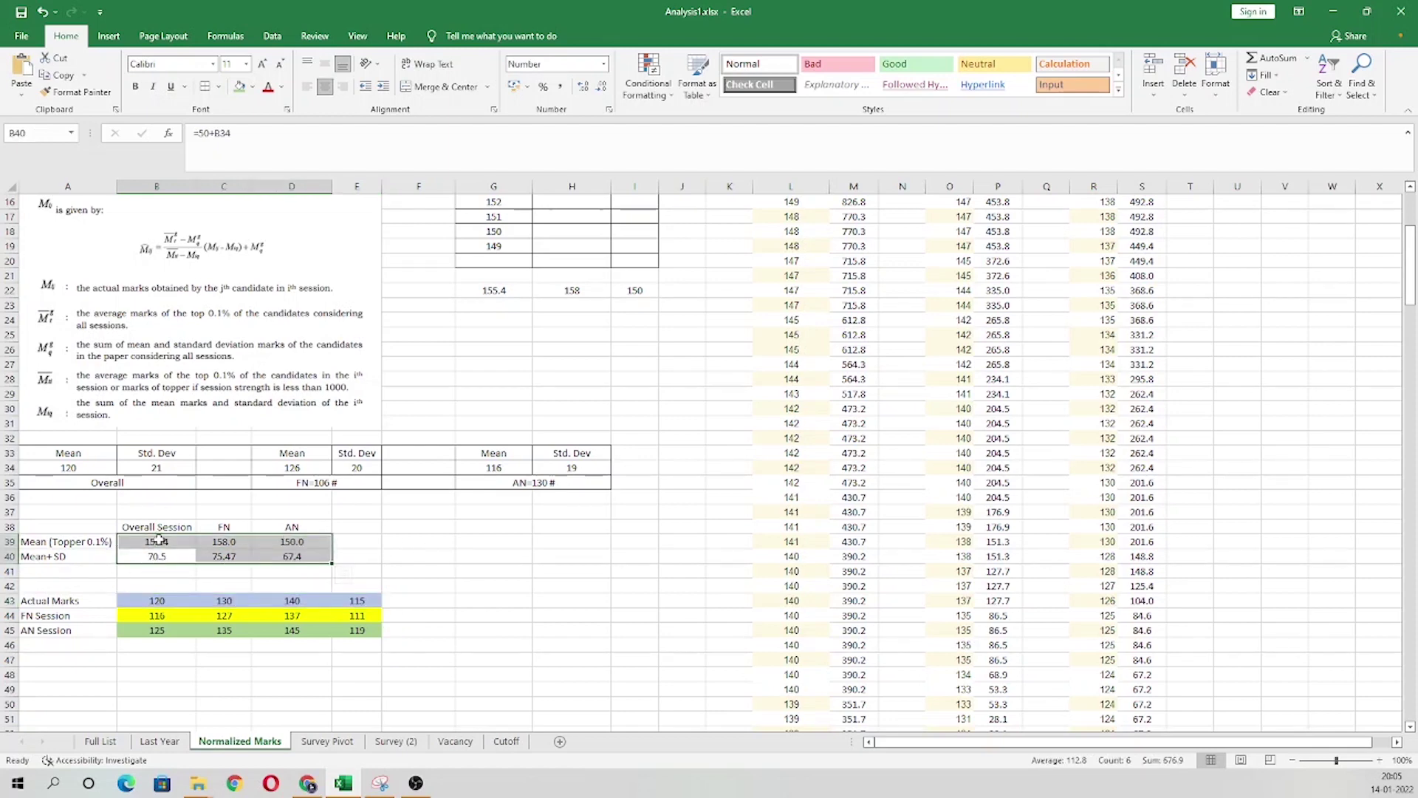
{"action": "left_click_drag", "start_coordinate": [155, 542], "coordinate": [280, 539]}
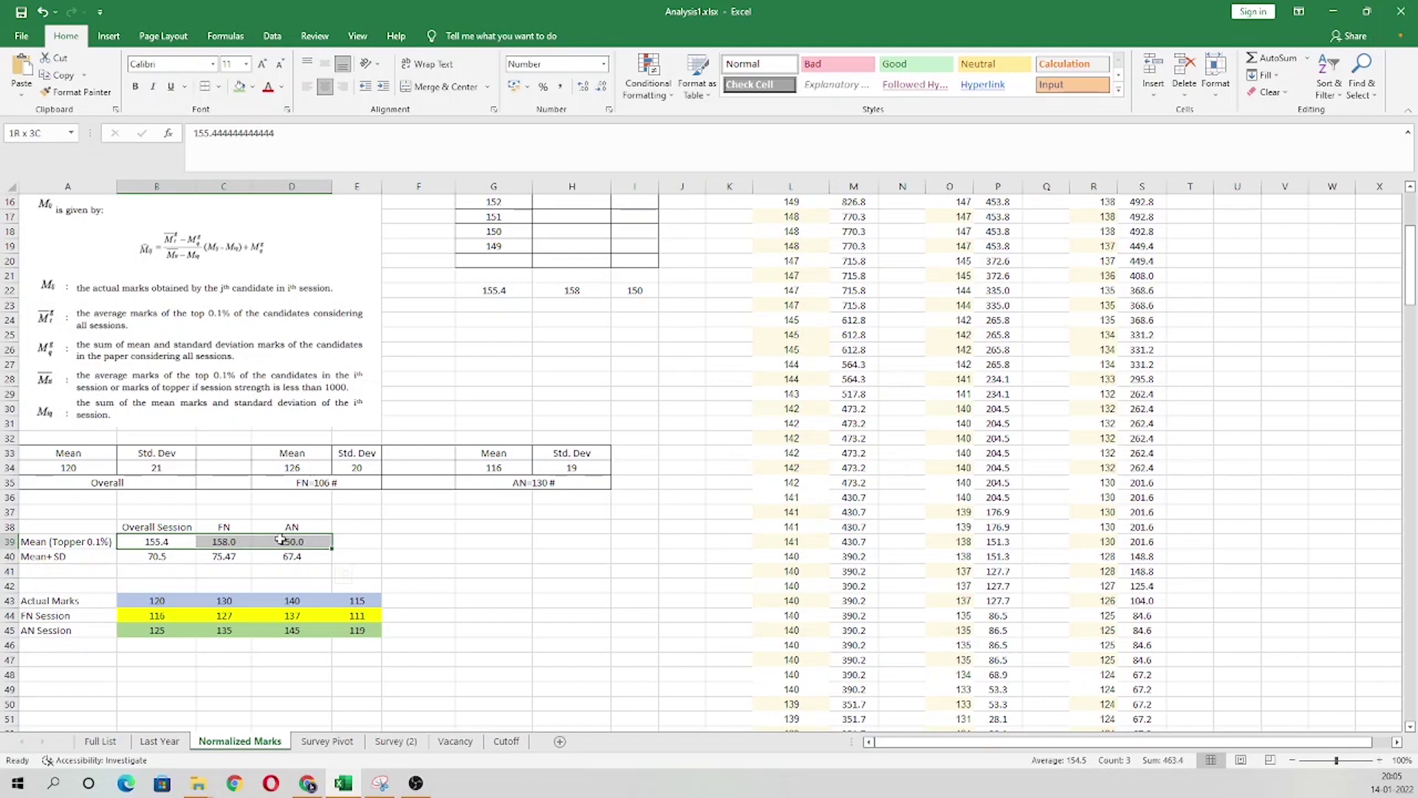
{"action": "left_click_drag", "start_coordinate": [144, 558], "coordinate": [303, 555]}
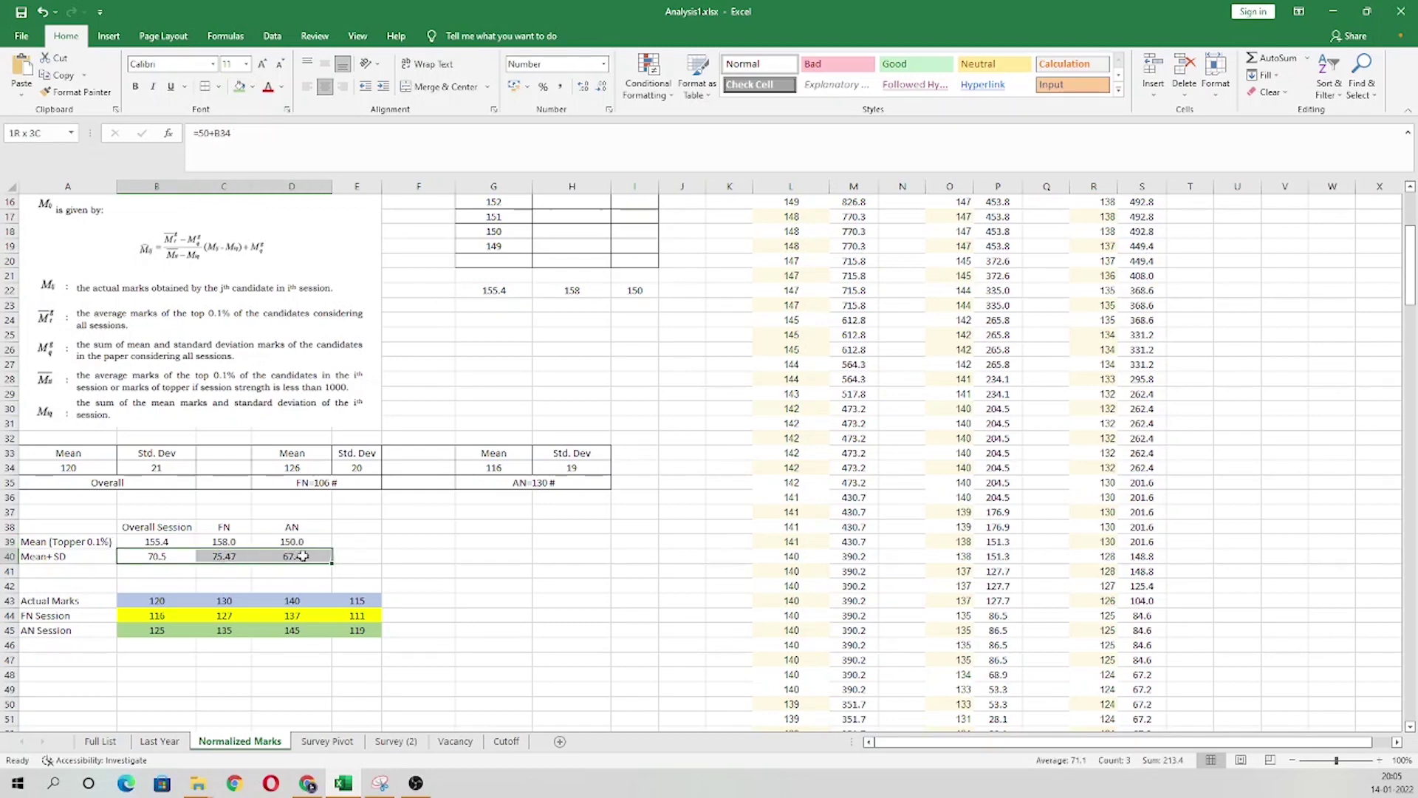
{"action": "left_click_drag", "start_coordinate": [302, 556], "coordinate": [303, 555]}
- Create a copy of the Normalized Marks sheet at the start of the workbook
{"action": "left_click", "coordinate": [303, 706]}
{"action": "right_click", "coordinate": [259, 739]}
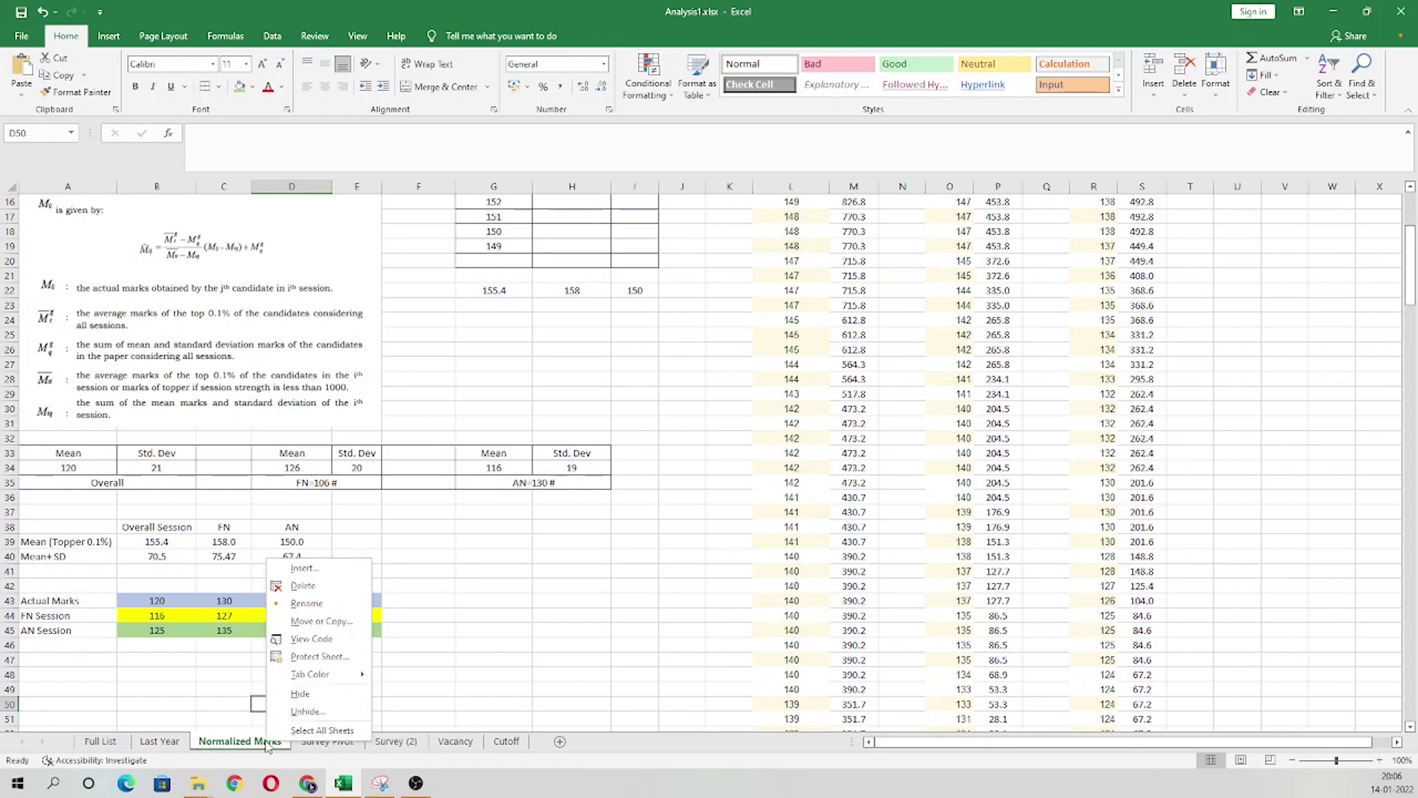
{"action": "left_click", "coordinate": [310, 627]}
{"action": "left_click", "coordinate": [270, 703]}
{"action": "left_click", "coordinate": [339, 741]}
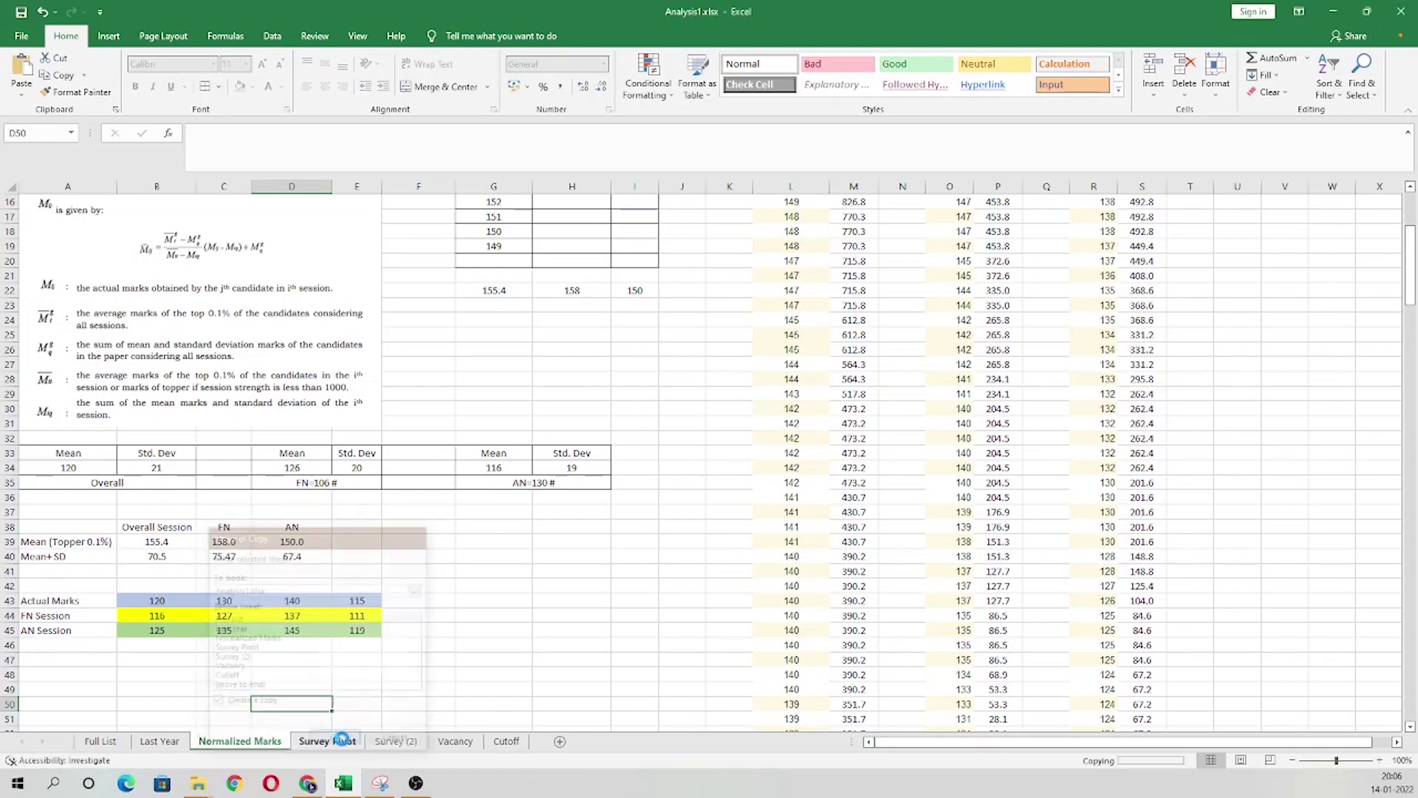
- In the copied sheet, set the Mean+SD values to 80.5 for Overall Session, 85.47 for FN and 77.4 for AN
{"action": "left_click", "coordinate": [156, 555]}
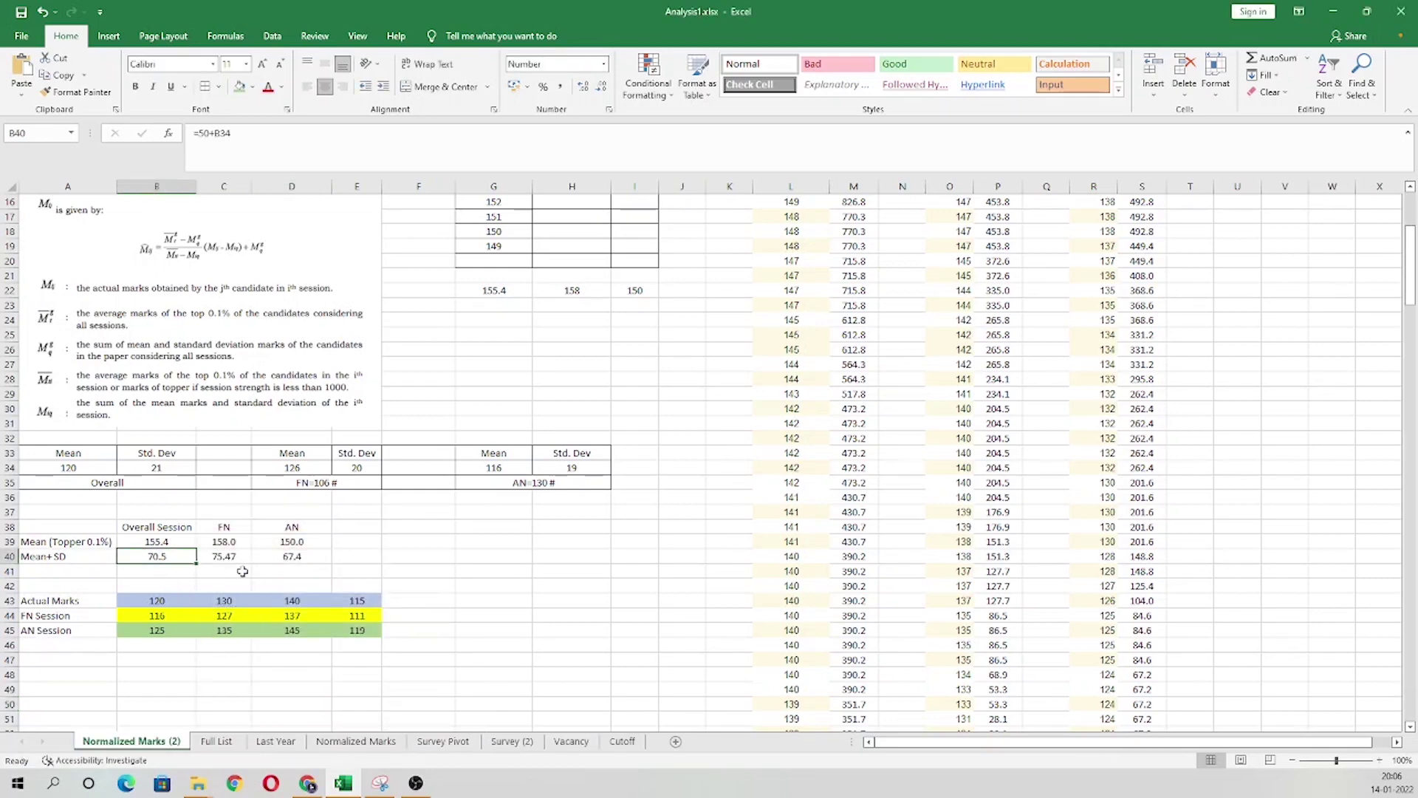
{"action": "type", "text": "8"}
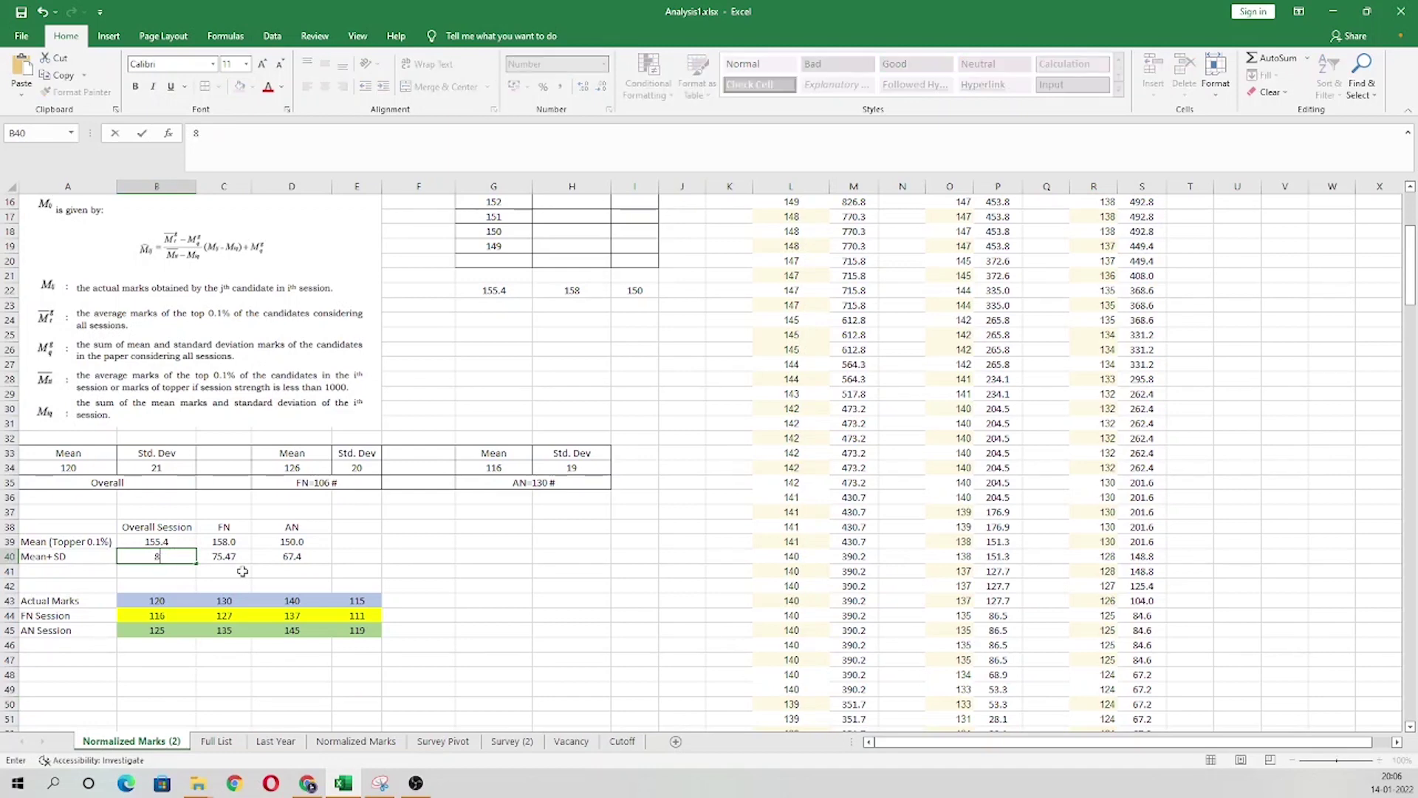
{"action": "type", "text": "0.5"}
{"action": "left_click", "coordinate": [242, 558]}
{"action": "type", "text": "85.47"}
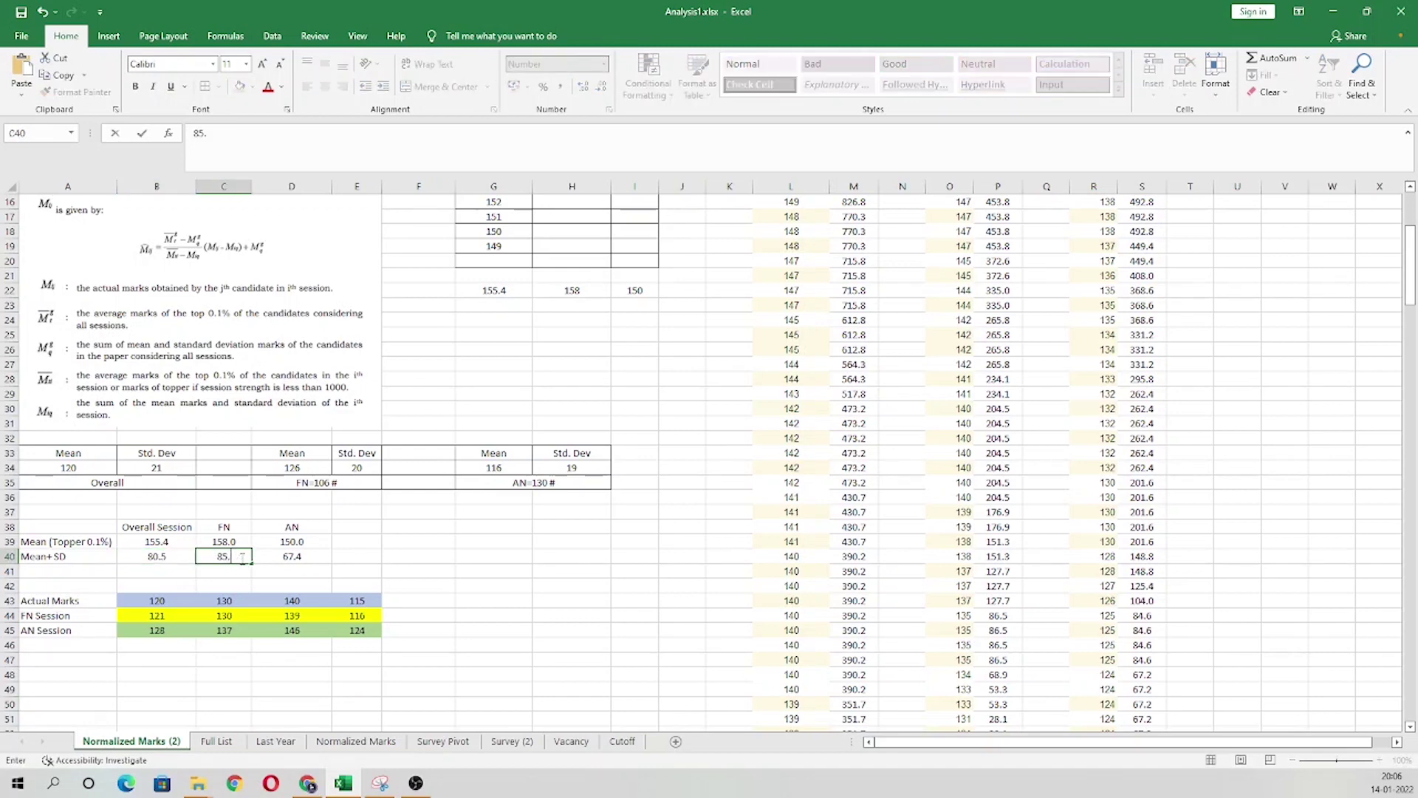
{"action": "left_click", "coordinate": [281, 565]}
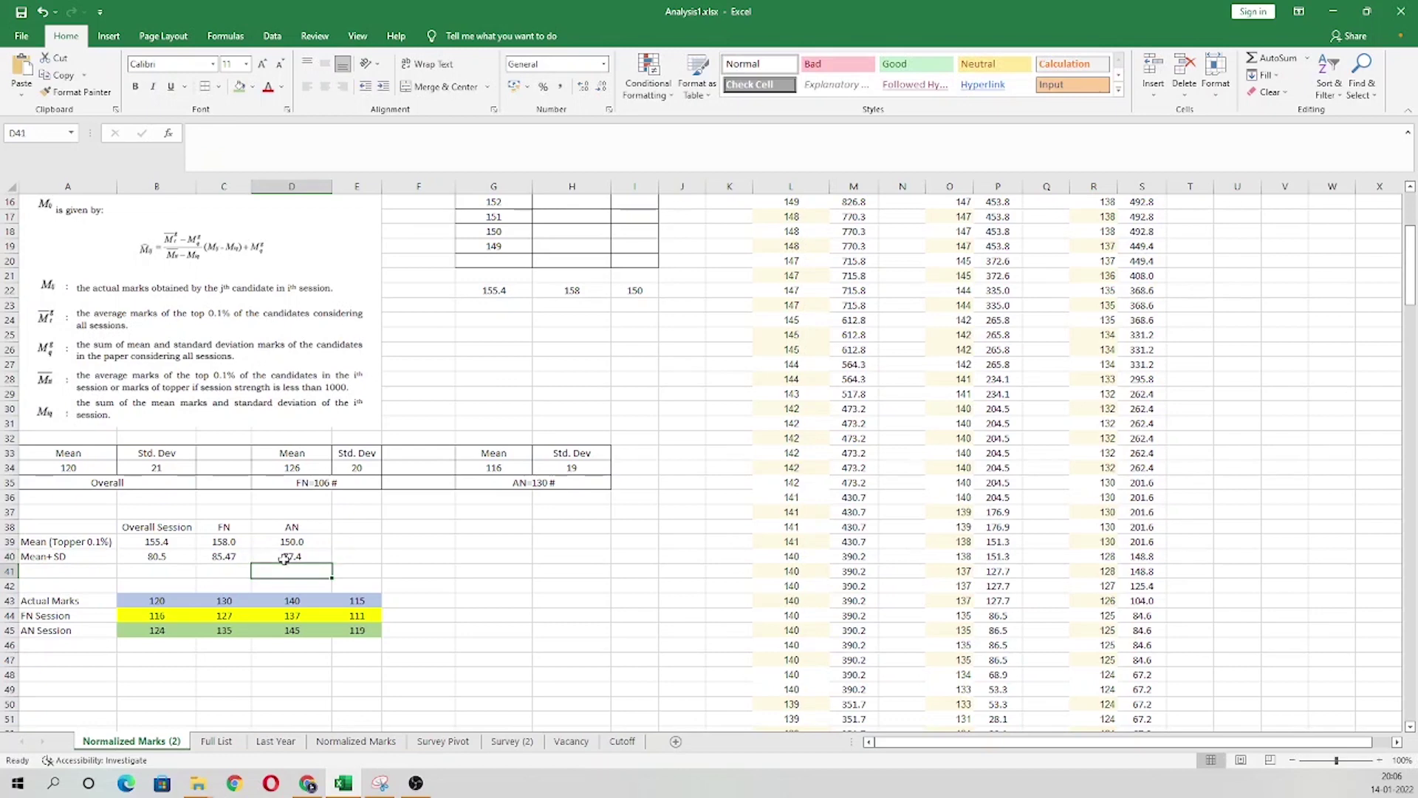
{"action": "left_click_drag", "start_coordinate": [174, 600], "coordinate": [358, 632]}
- Set the Mean (Topper 0.1%) values to 150 for Overall Session, 153 for FN and 146 for AN, and check the first FN normalized mark
{"action": "left_click_drag", "start_coordinate": [174, 542], "coordinate": [292, 541]}
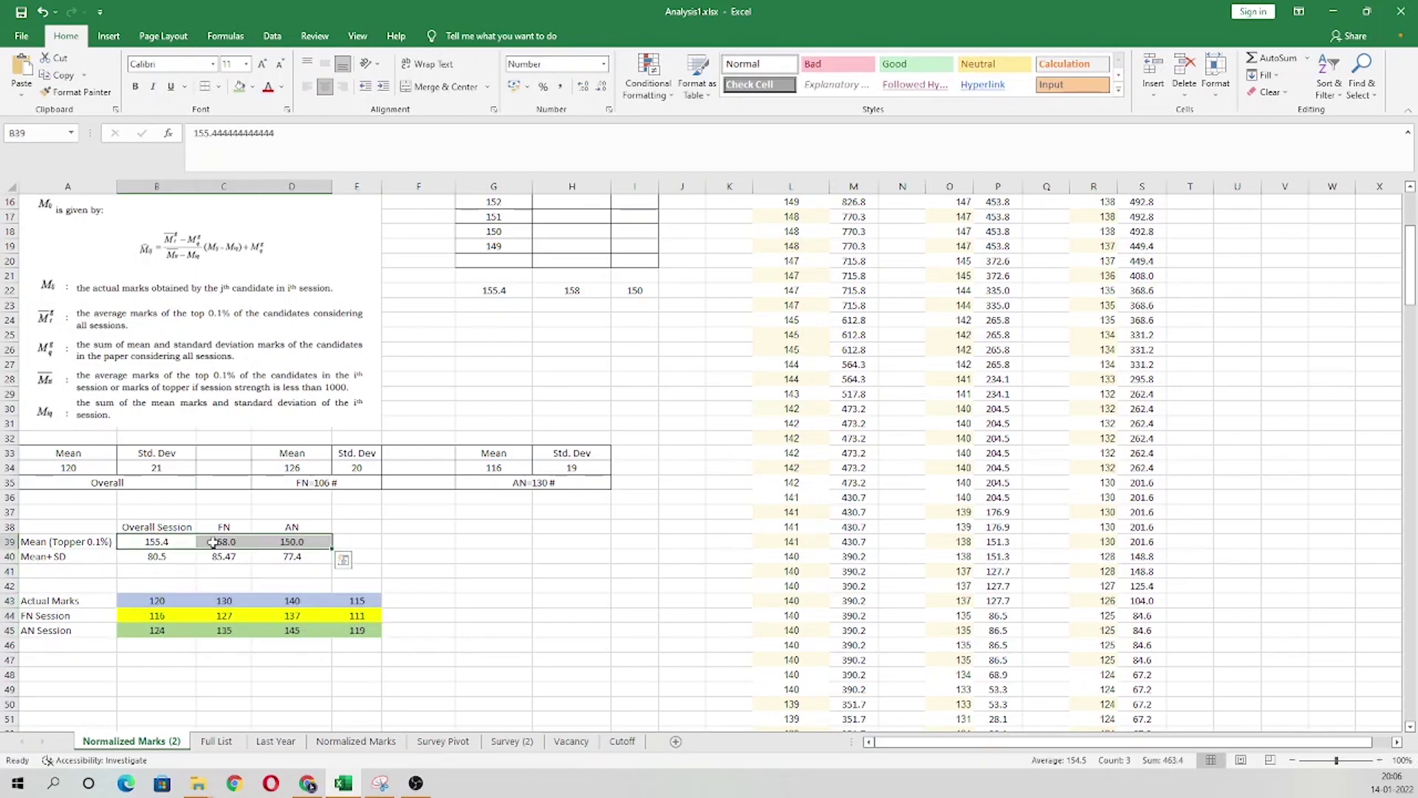
{"action": "left_click", "coordinate": [158, 542]}
{"action": "type", "text": "150"}
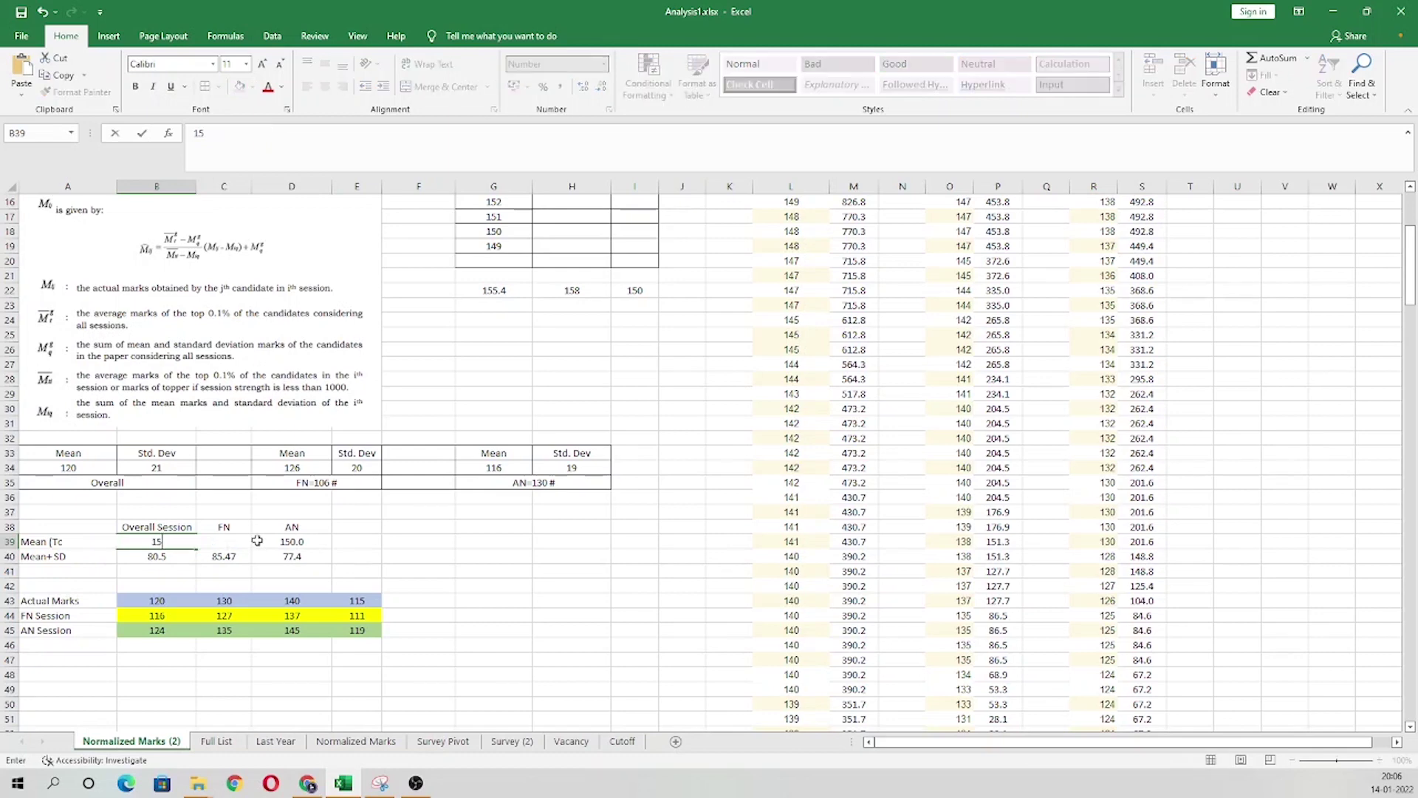
{"action": "key", "text": "Tab"}
{"action": "type", "text": "158"}
{"action": "key", "text": "BackSpace"}
{"action": "type", "text": "3"}
{"action": "key", "text": "Tab"}
{"action": "type", "text": "146"}
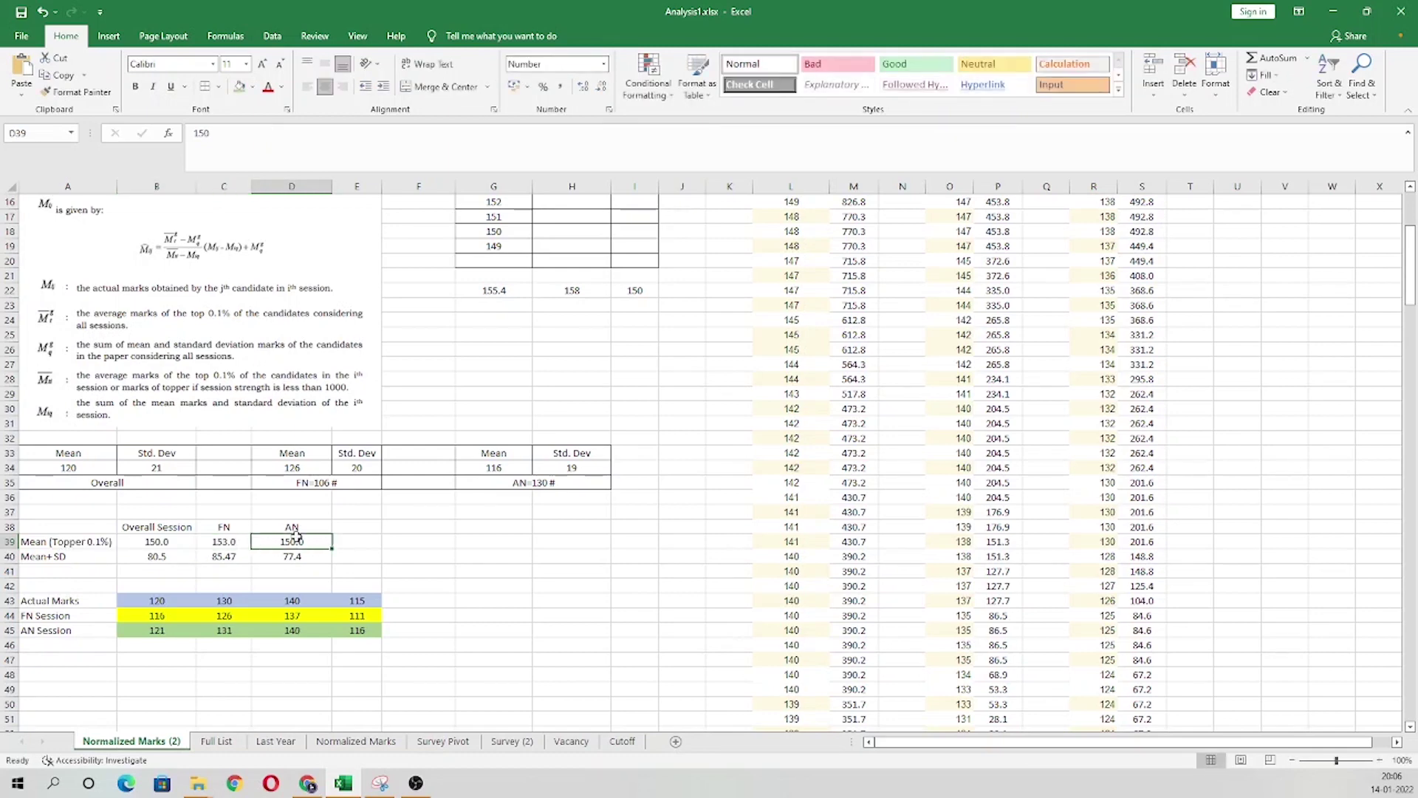
{"action": "key", "text": "Down"}
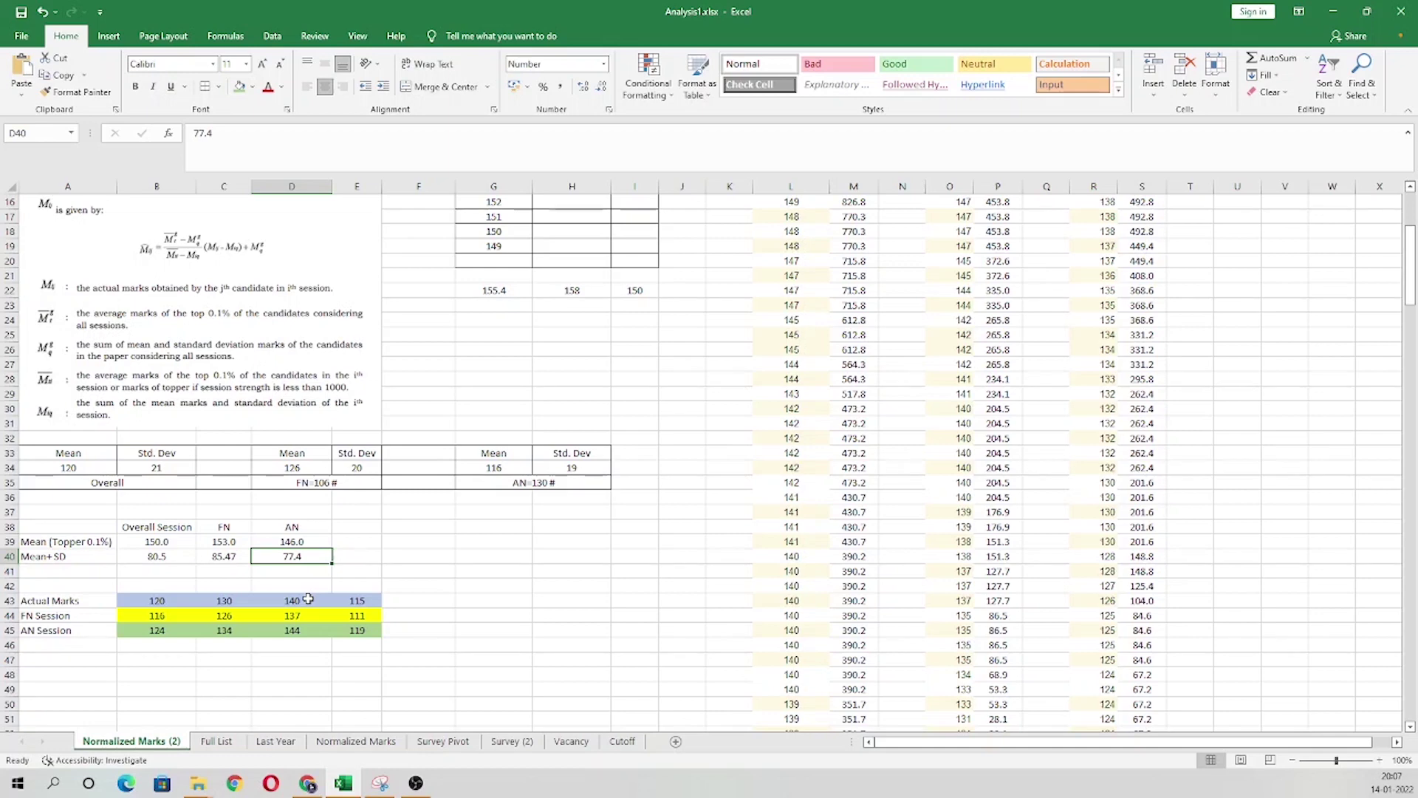
{"action": "left_click", "coordinate": [161, 616]}
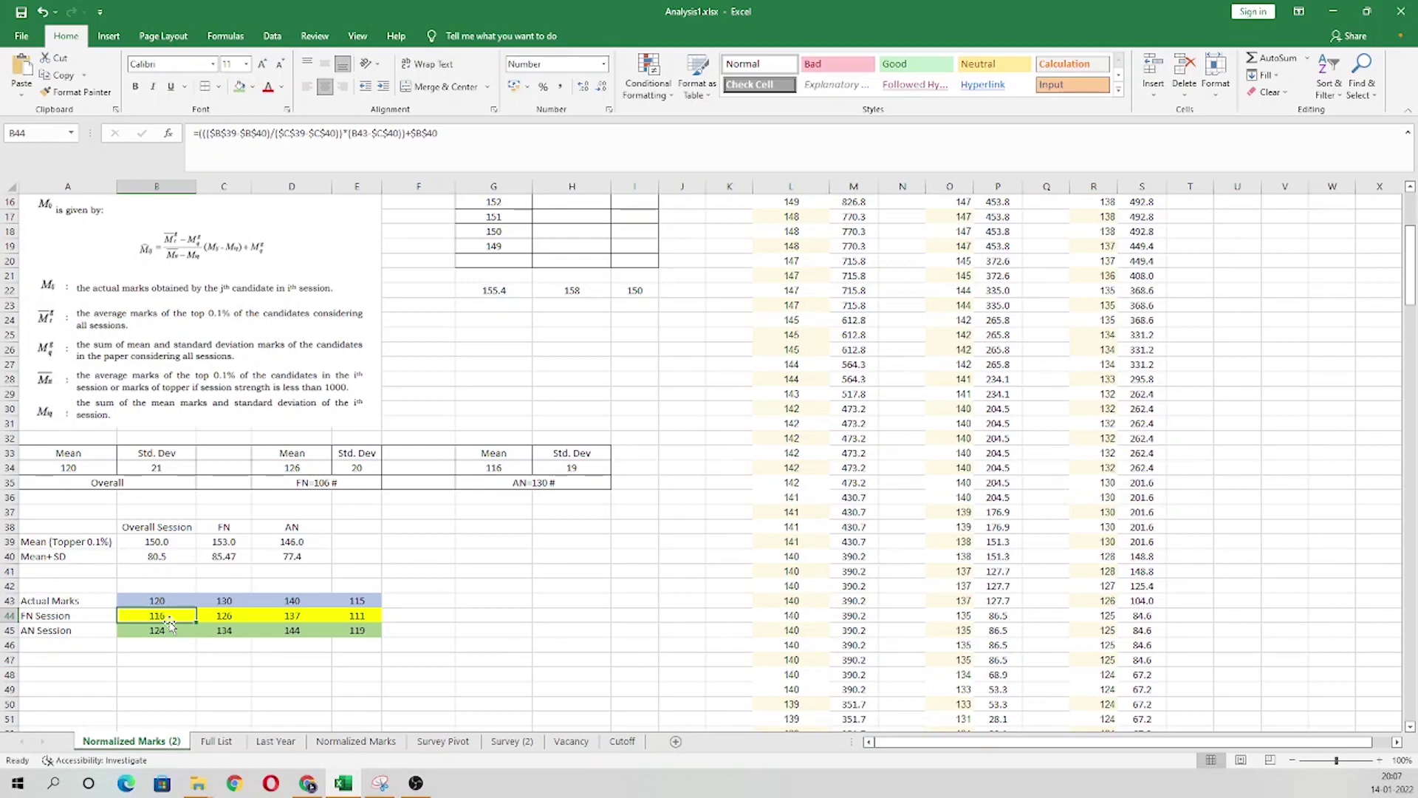
- On the Cutoff sheet, review the Male-English OC and BC expected cutoffs against the English Medium general vacancies
{"action": "left_click", "coordinate": [619, 741]}
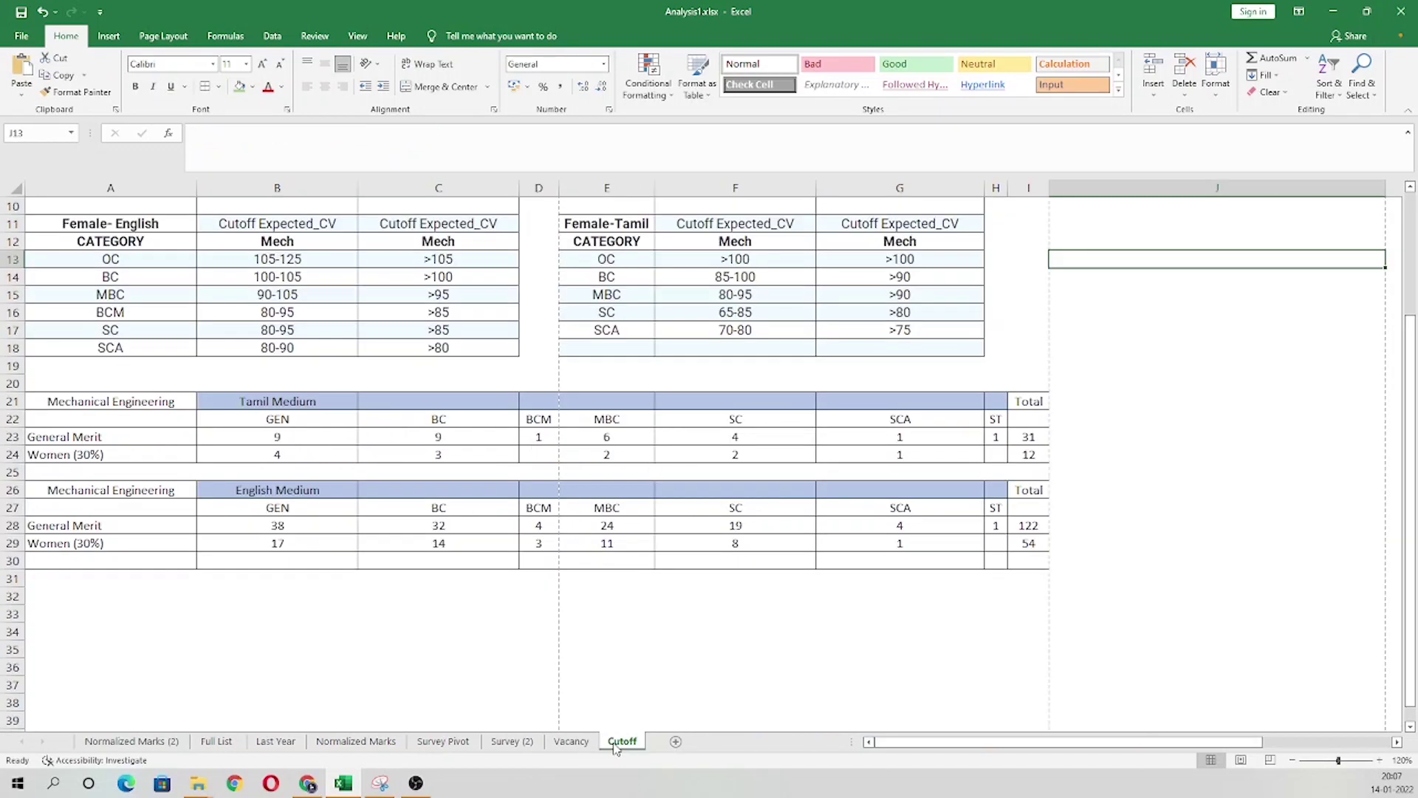
{"action": "scroll", "coordinate": [508, 704], "scroll_direction": "up", "scroll_amount": 3}
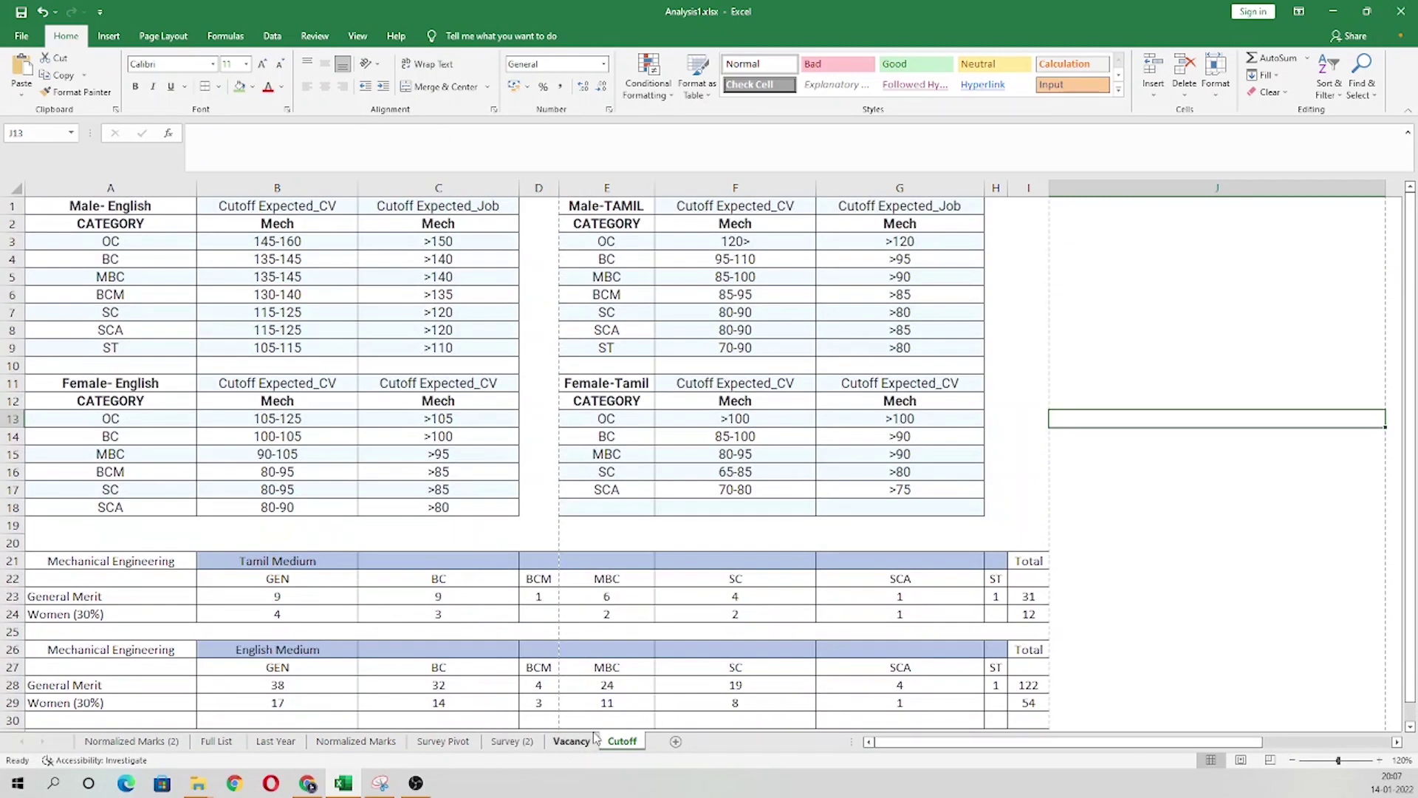
{"action": "left_click", "coordinate": [140, 240]}
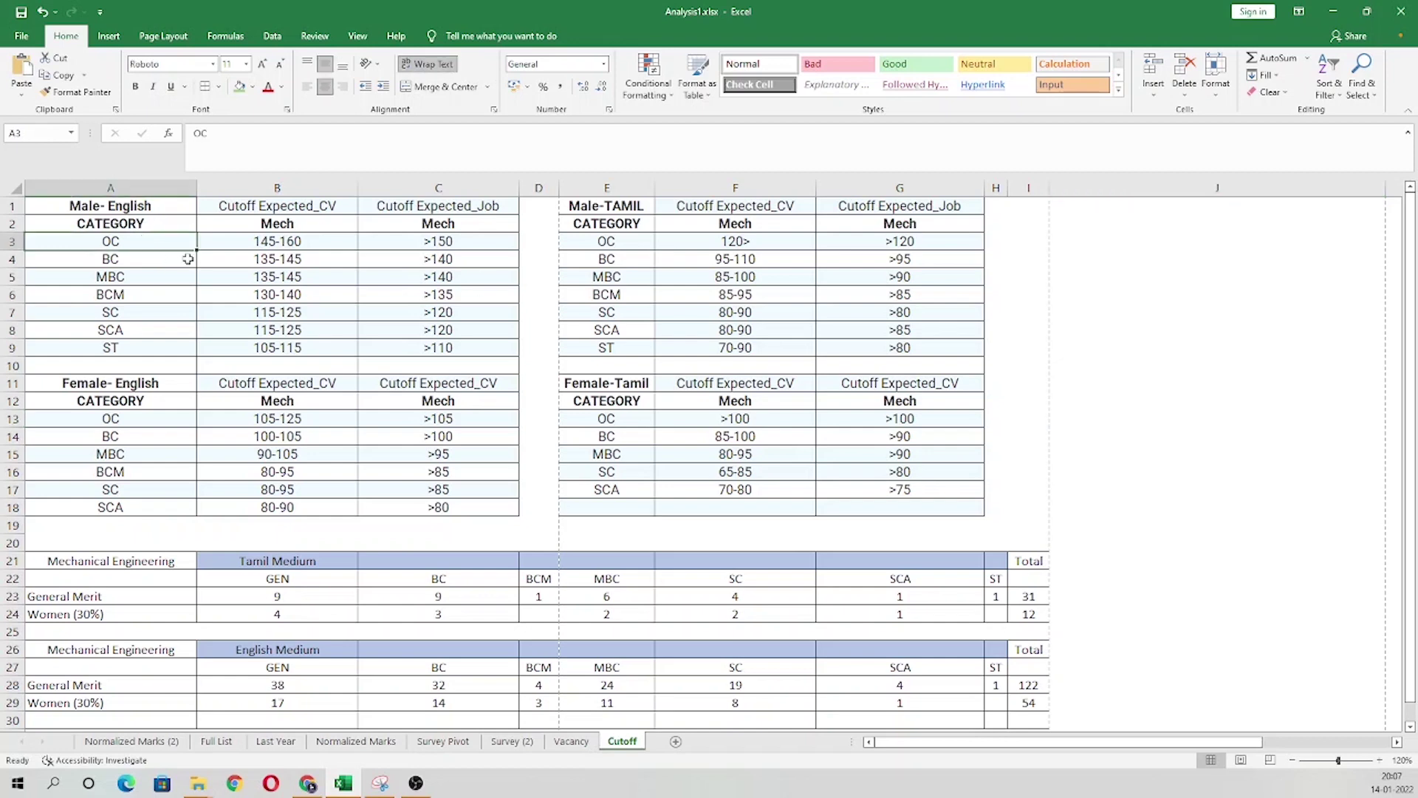
{"action": "left_click", "coordinate": [288, 242]}
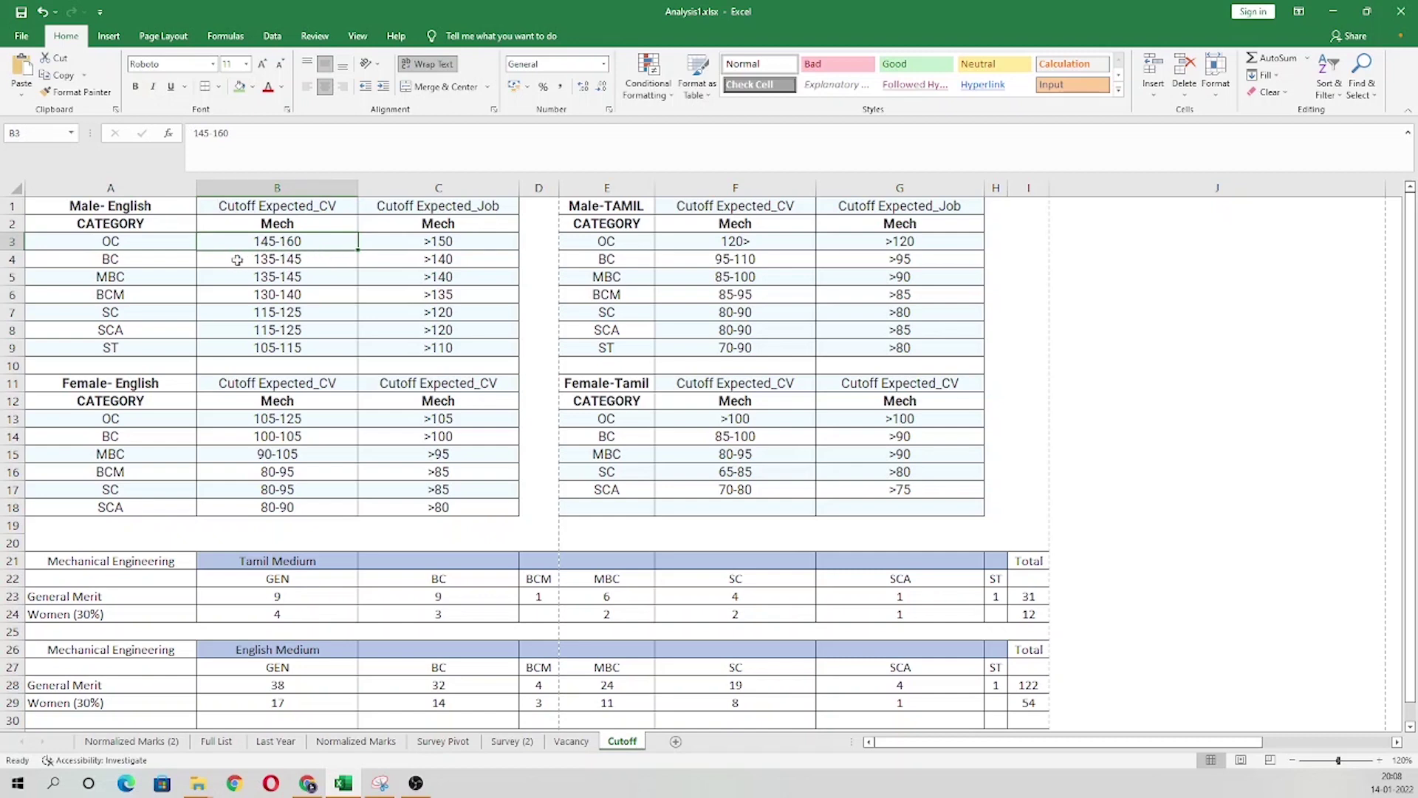
{"action": "left_click", "coordinate": [425, 245]}
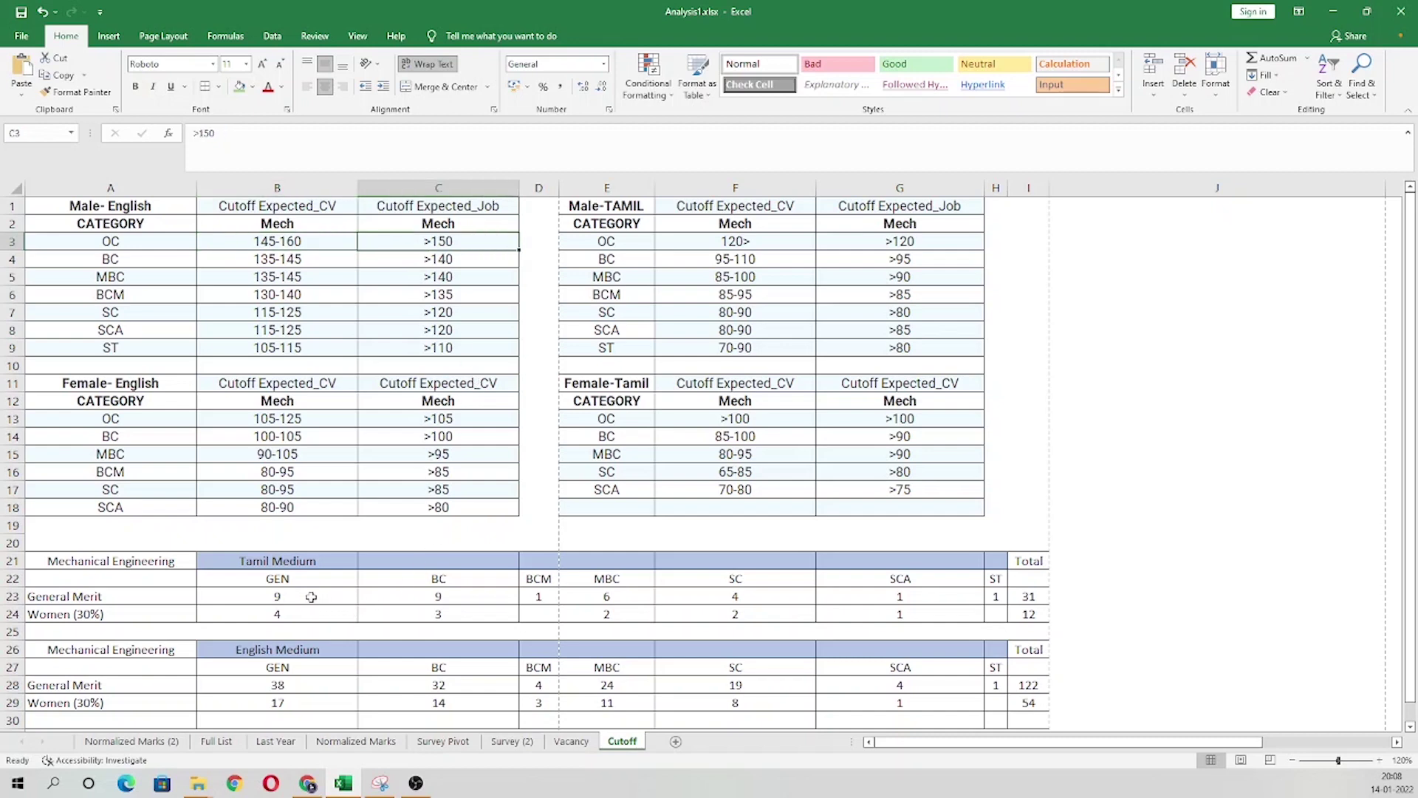
{"action": "left_click", "coordinate": [285, 684]}
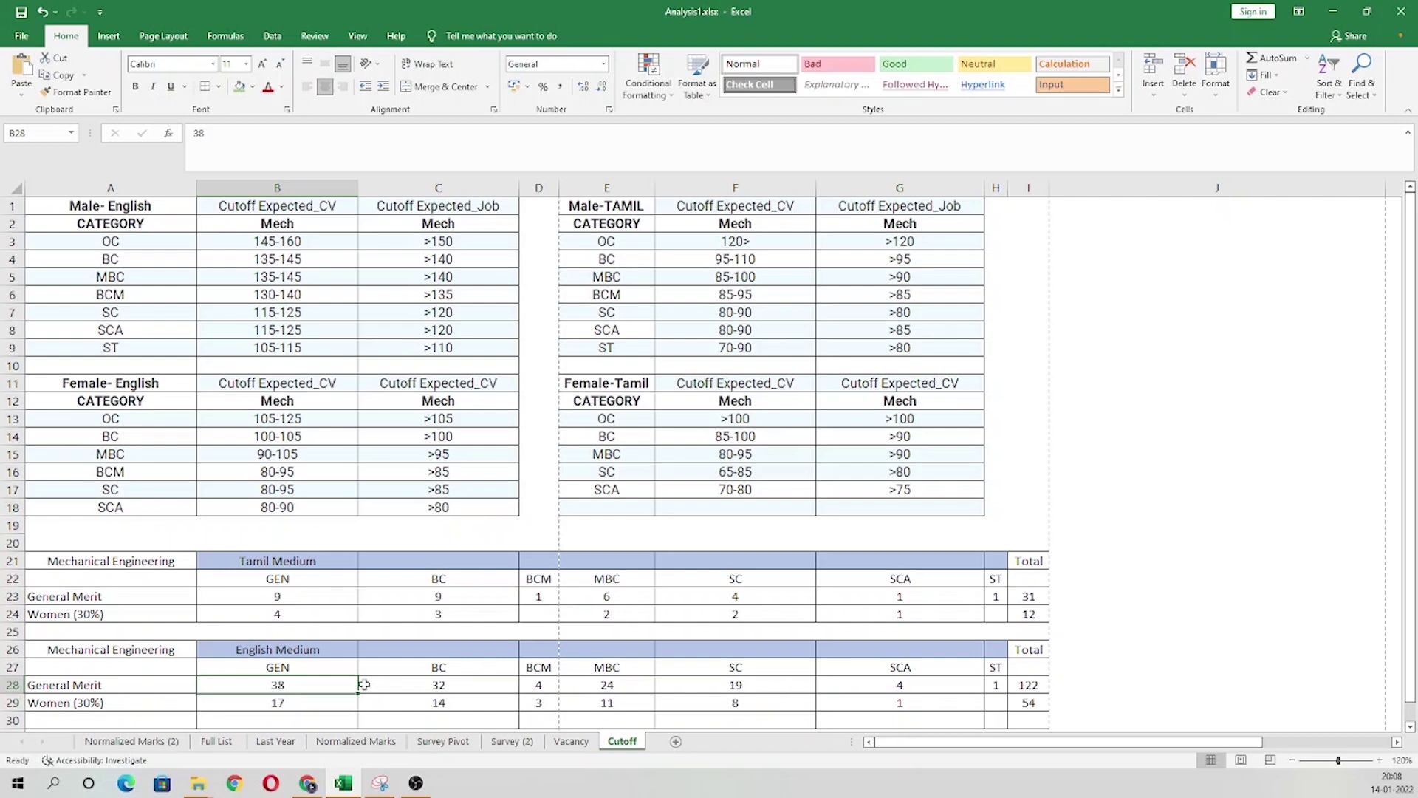
{"action": "left_click", "coordinate": [448, 243]}
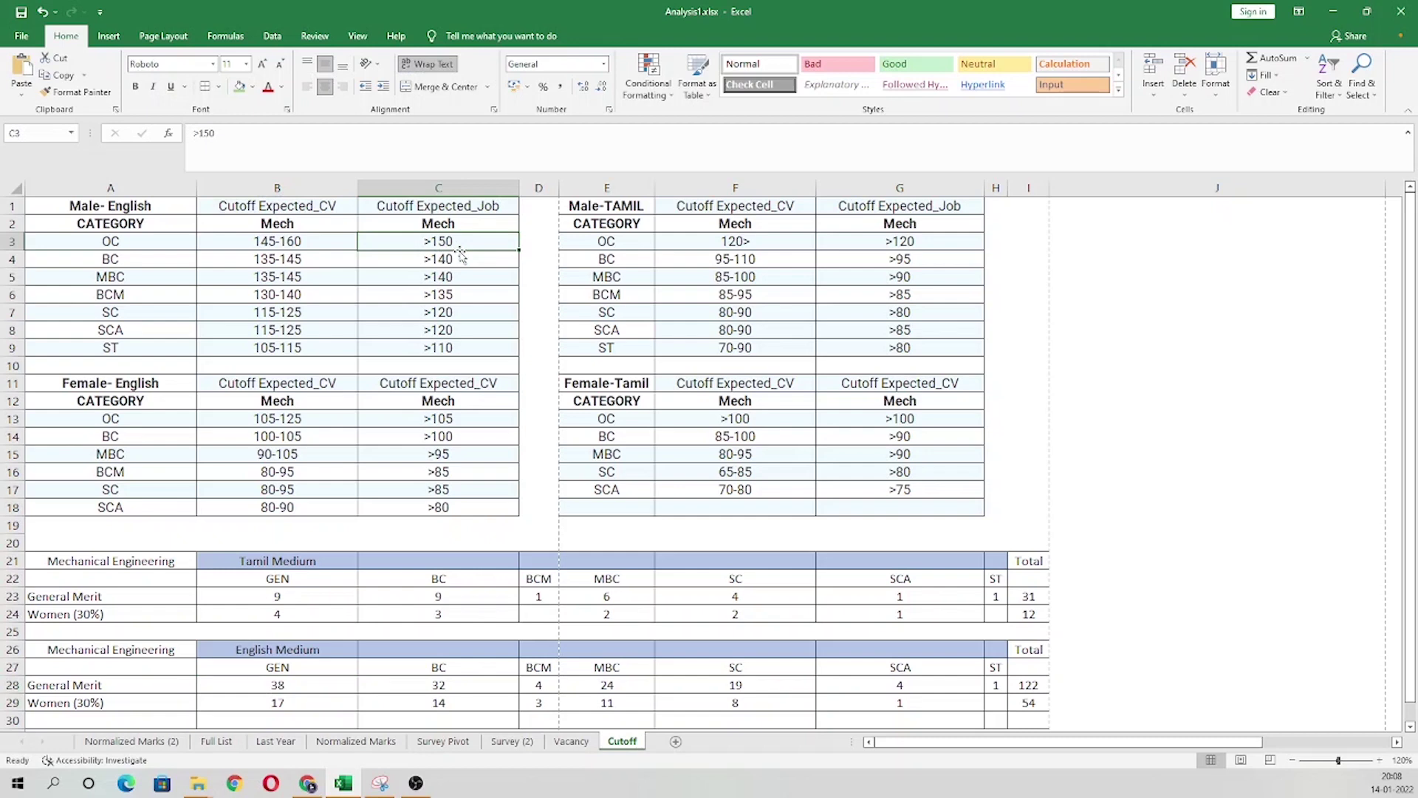
{"action": "left_click", "coordinate": [304, 260]}
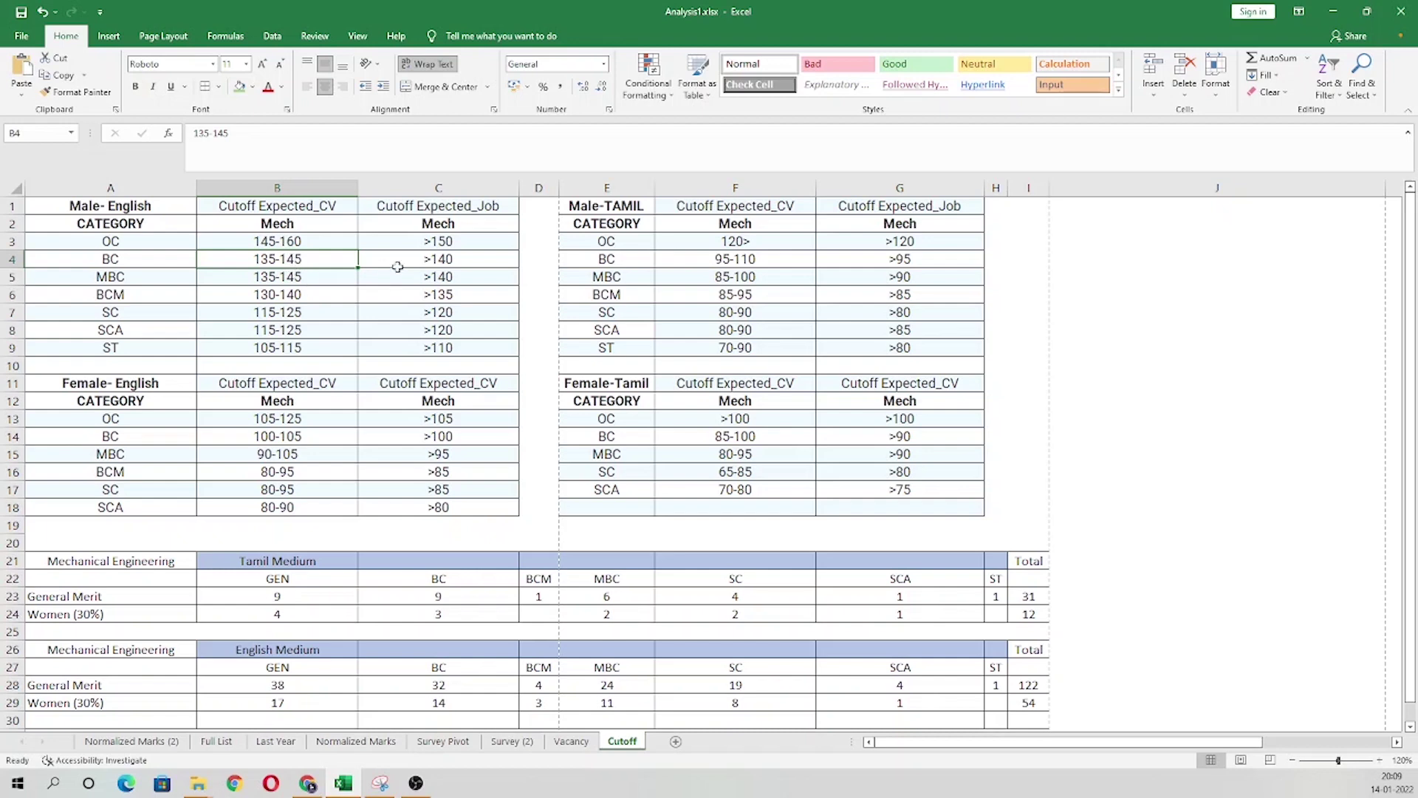
- On the Survey Pivot sheet, look through the marks by community and select the top ten BC Afternoon marks
{"action": "key", "text": "ctrl+Page_Up"}
{"action": "key", "text": "ctrl+Page_Up"}
{"action": "key", "text": "ctrl+Page_Up"}
{"action": "scroll", "coordinate": [186, 410], "scroll_direction": "down", "scroll_amount": 5}
{"action": "scroll", "coordinate": [187, 410], "scroll_direction": "down", "scroll_amount": 4}
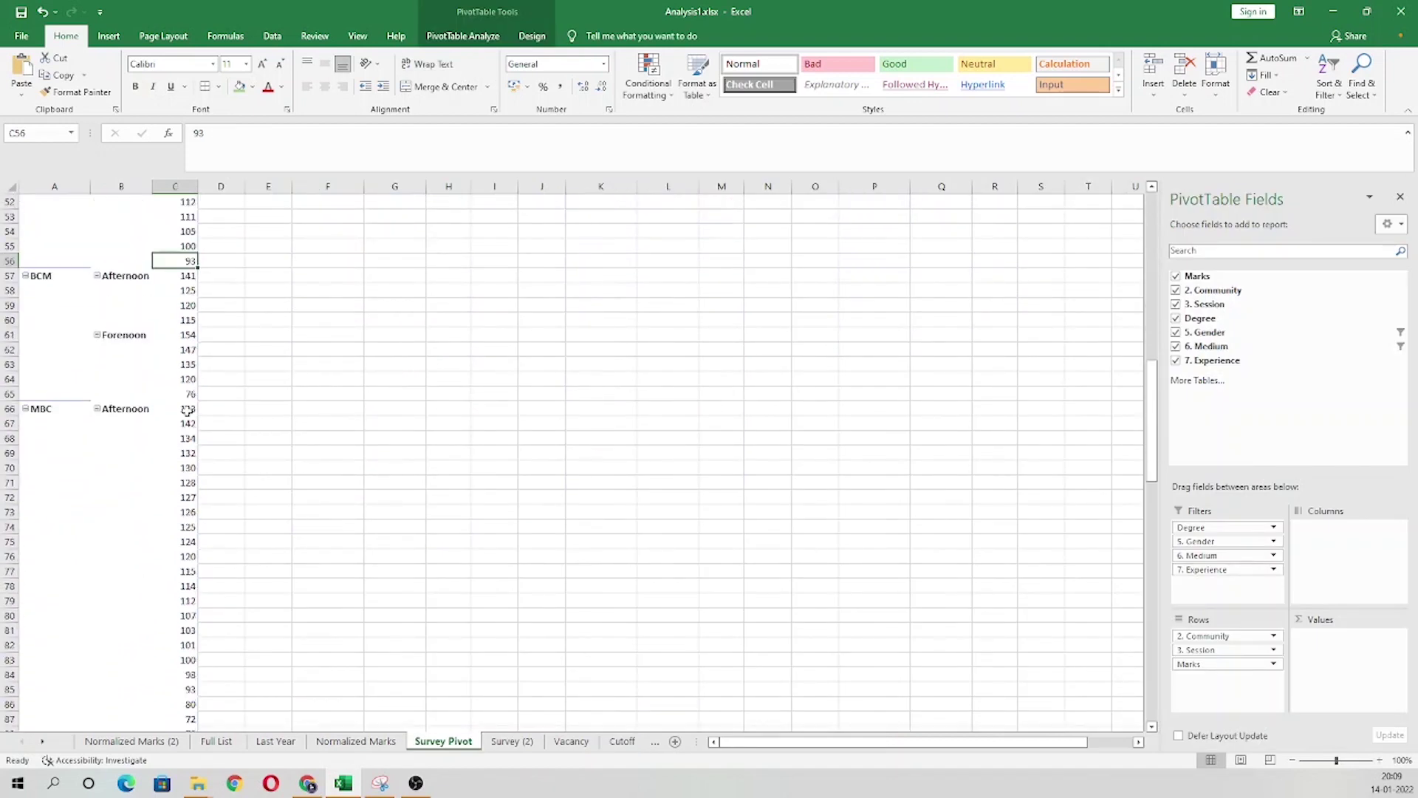
{"action": "scroll", "coordinate": [187, 410], "scroll_direction": "up", "scroll_amount": 11}
{"action": "scroll", "coordinate": [188, 410], "scroll_direction": "up", "scroll_amount": 5}
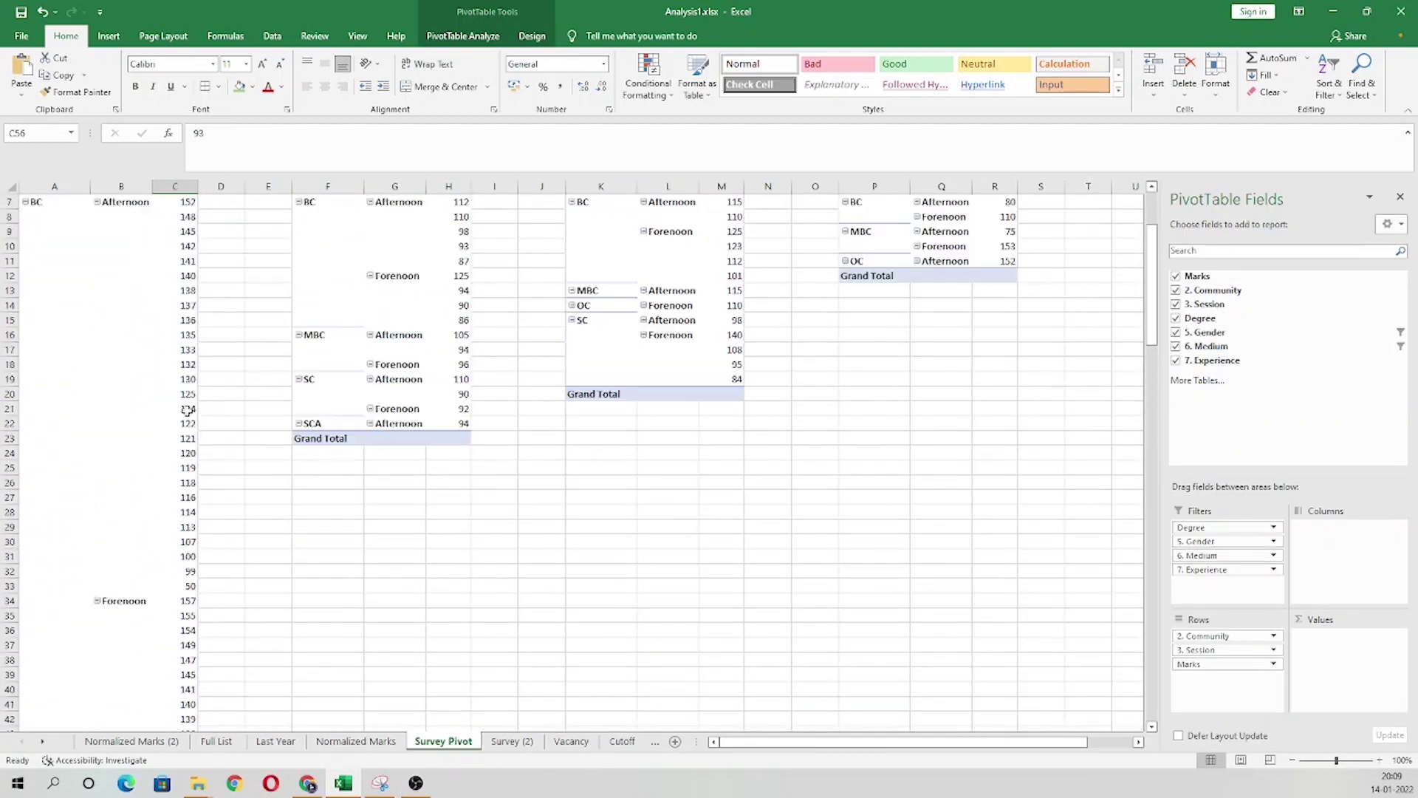
{"action": "left_click_drag", "start_coordinate": [185, 250], "coordinate": [177, 379]}
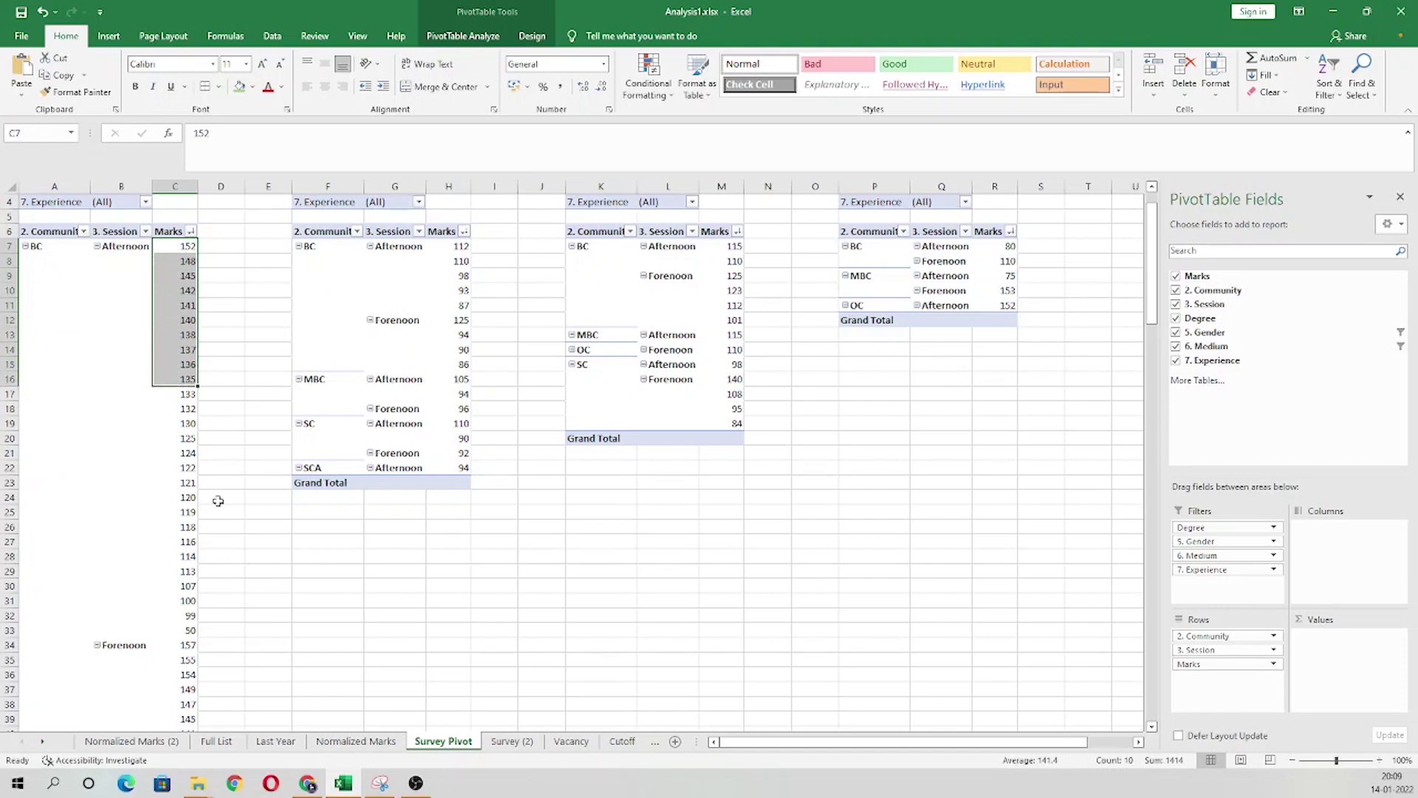
- Examine the upper MBC Afternoon marks and select the top five MBC Forenoon marks in the same pivot table
{"action": "scroll", "coordinate": [218, 502], "scroll_direction": "down", "scroll_amount": 4}
{"action": "scroll", "coordinate": [225, 532], "scroll_direction": "down", "scroll_amount": 4}
{"action": "scroll", "coordinate": [229, 542], "scroll_direction": "down", "scroll_amount": 11}
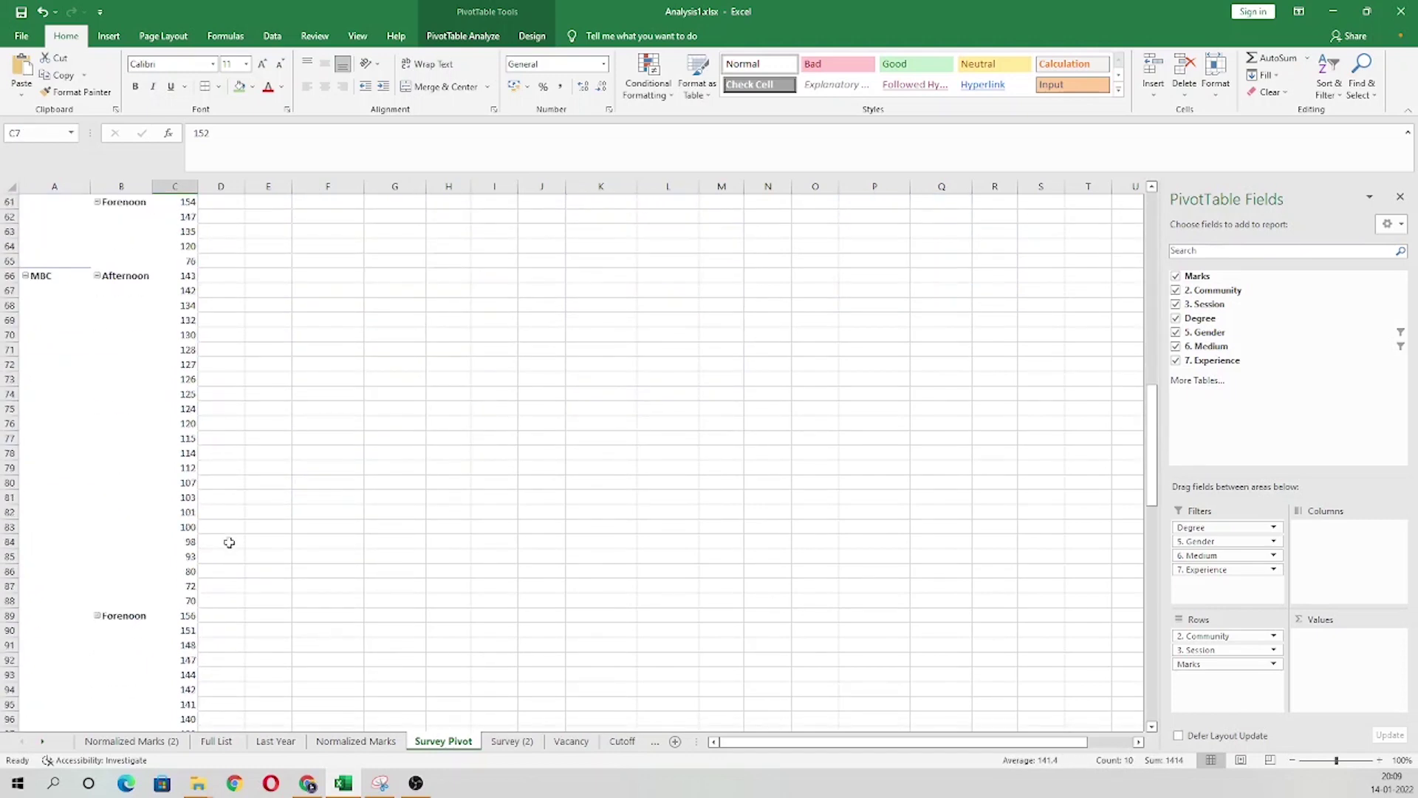
{"action": "left_click", "coordinate": [183, 281]}
{"action": "left_click_drag", "start_coordinate": [183, 290], "coordinate": [184, 472]}
{"action": "left_click_drag", "start_coordinate": [189, 619], "coordinate": [204, 676]}
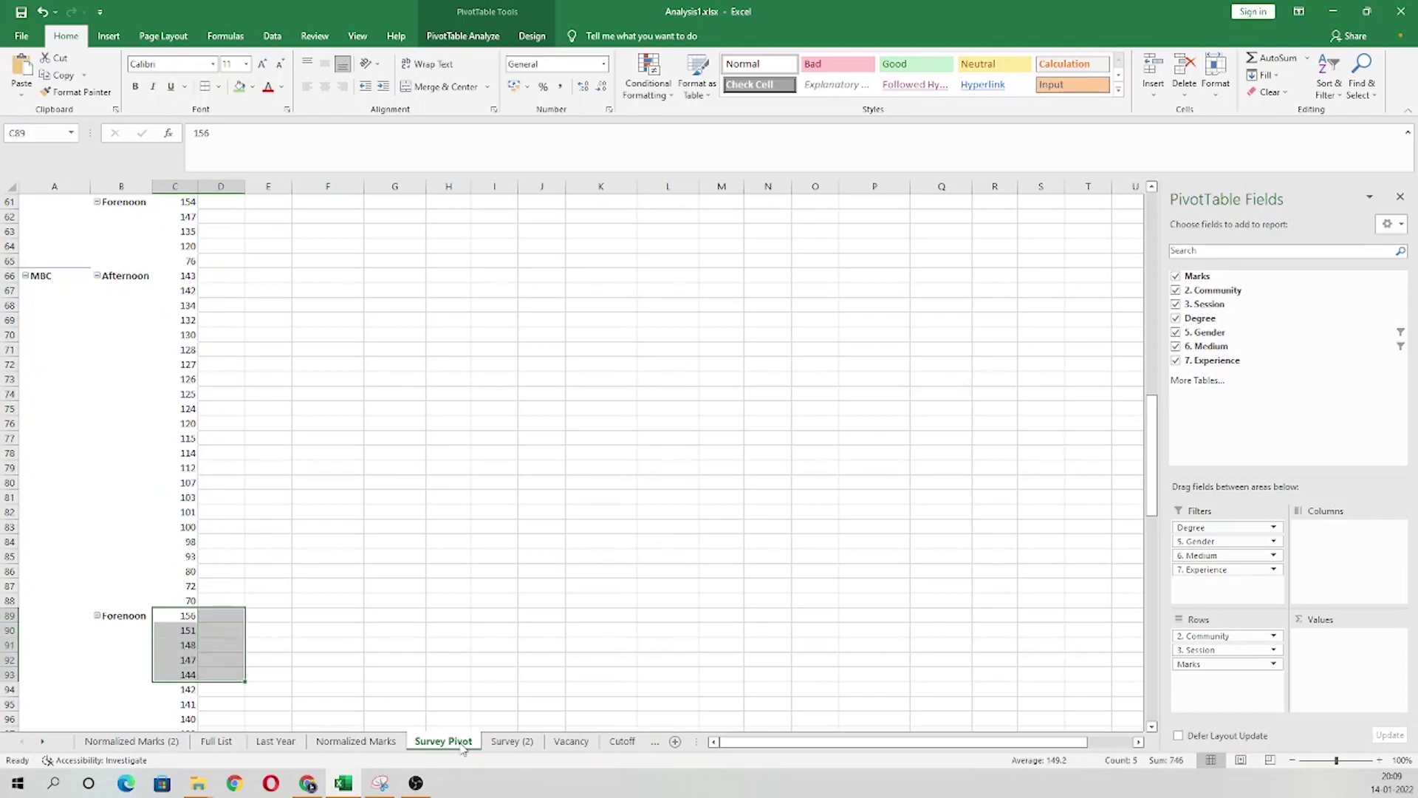
- On the Cutoff sheet, compare the Male-English SC and SCA job cutoffs with the English Medium General Merit vacancies across all categories
{"action": "left_click", "coordinate": [622, 741]}
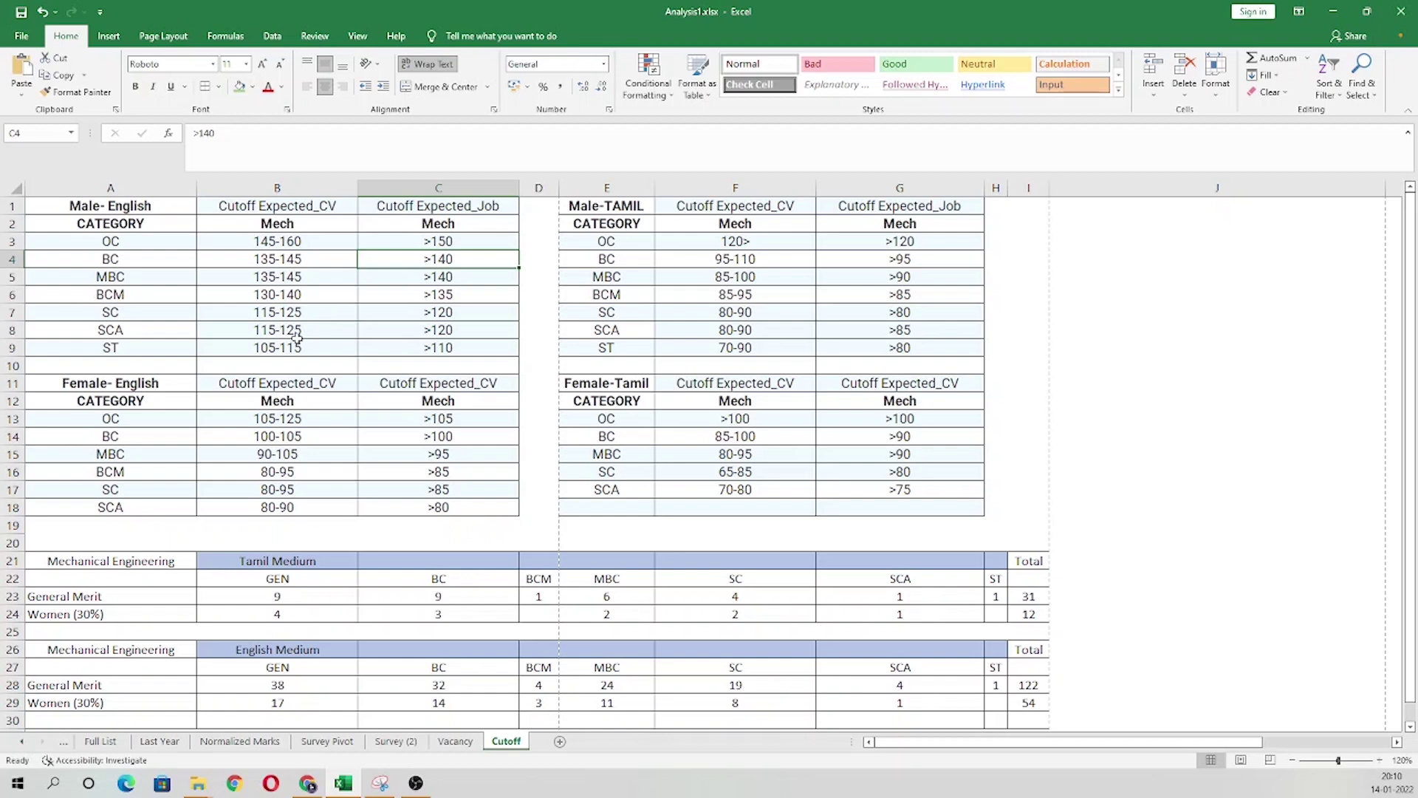
{"action": "left_click", "coordinate": [866, 684]}
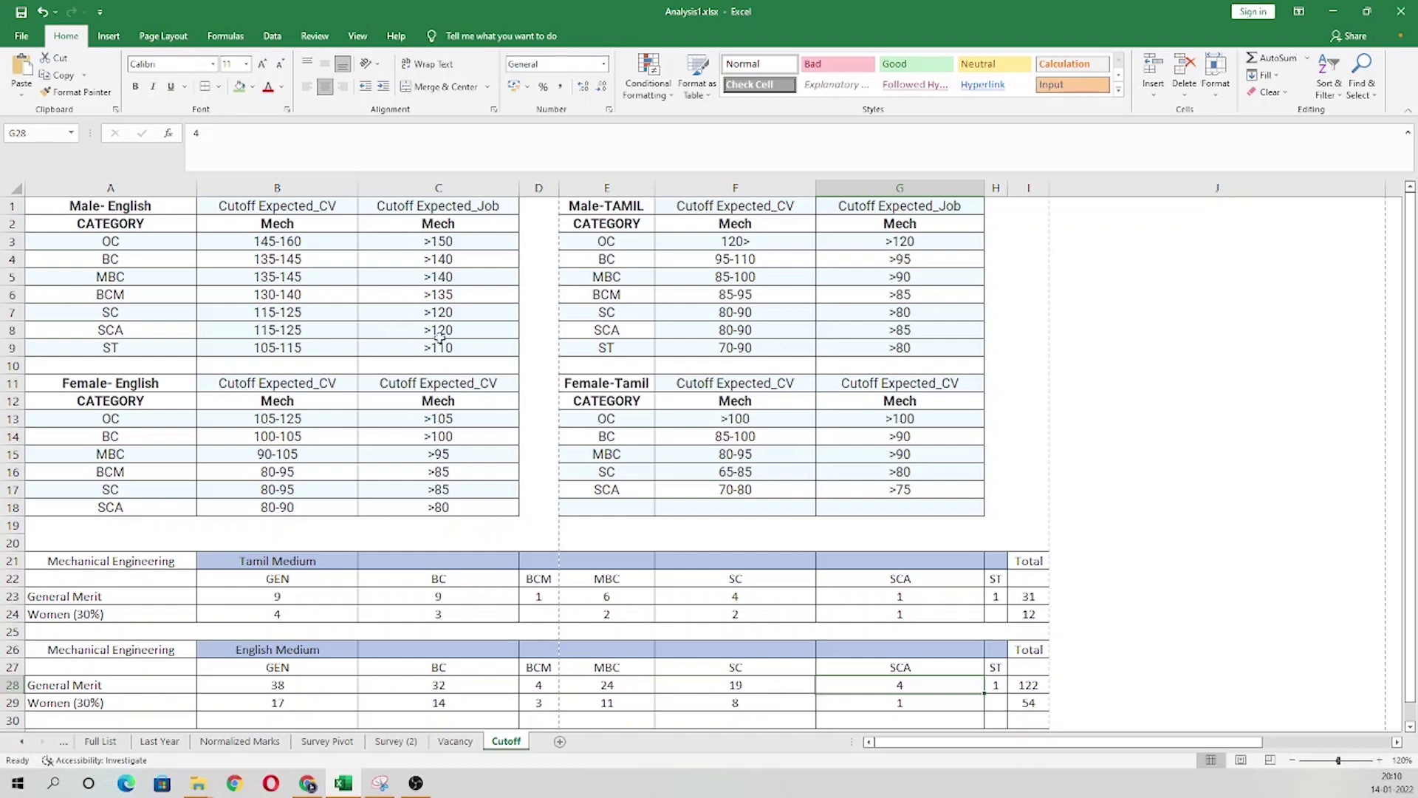
{"action": "left_click_drag", "start_coordinate": [450, 316], "coordinate": [450, 325]}
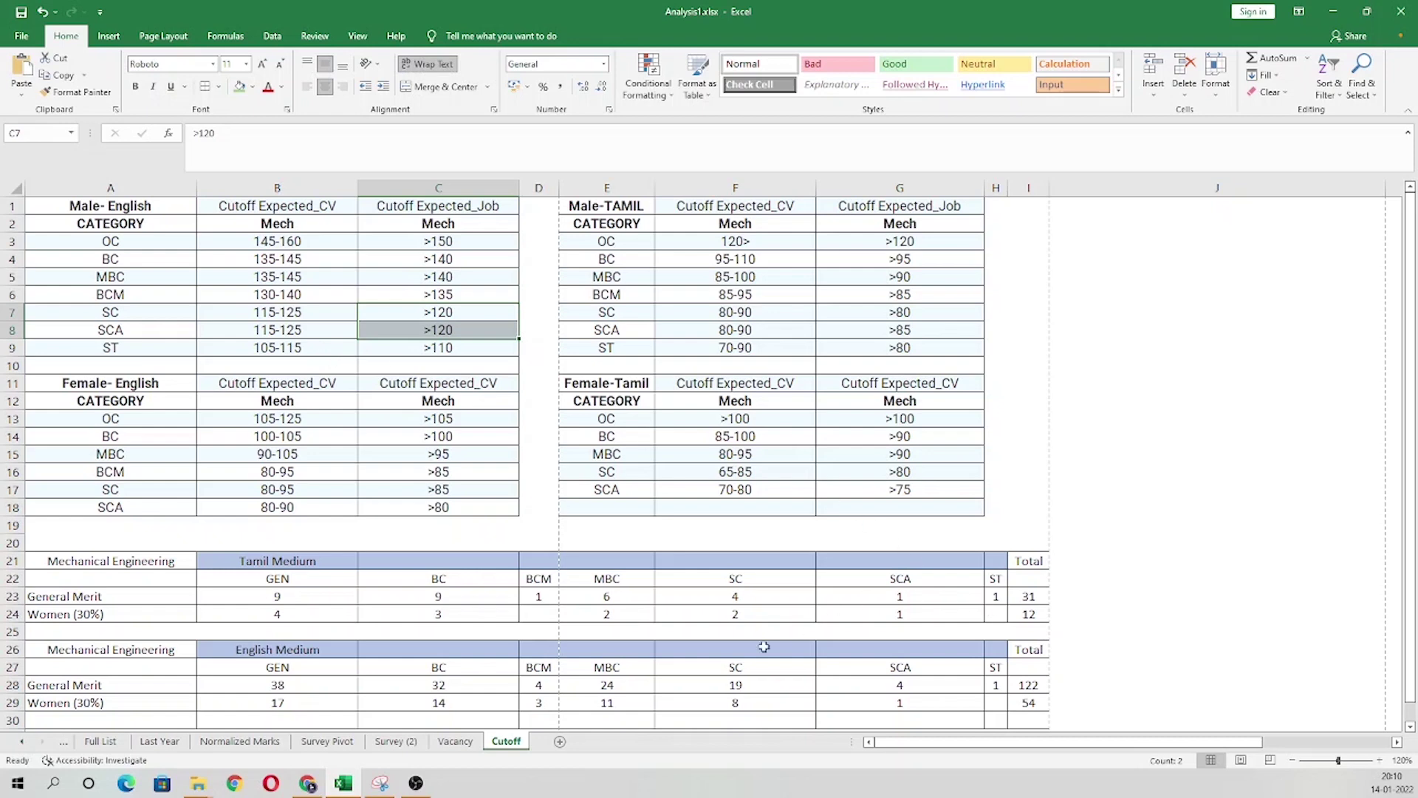
{"action": "left_click_drag", "start_coordinate": [309, 688], "coordinate": [994, 681]}
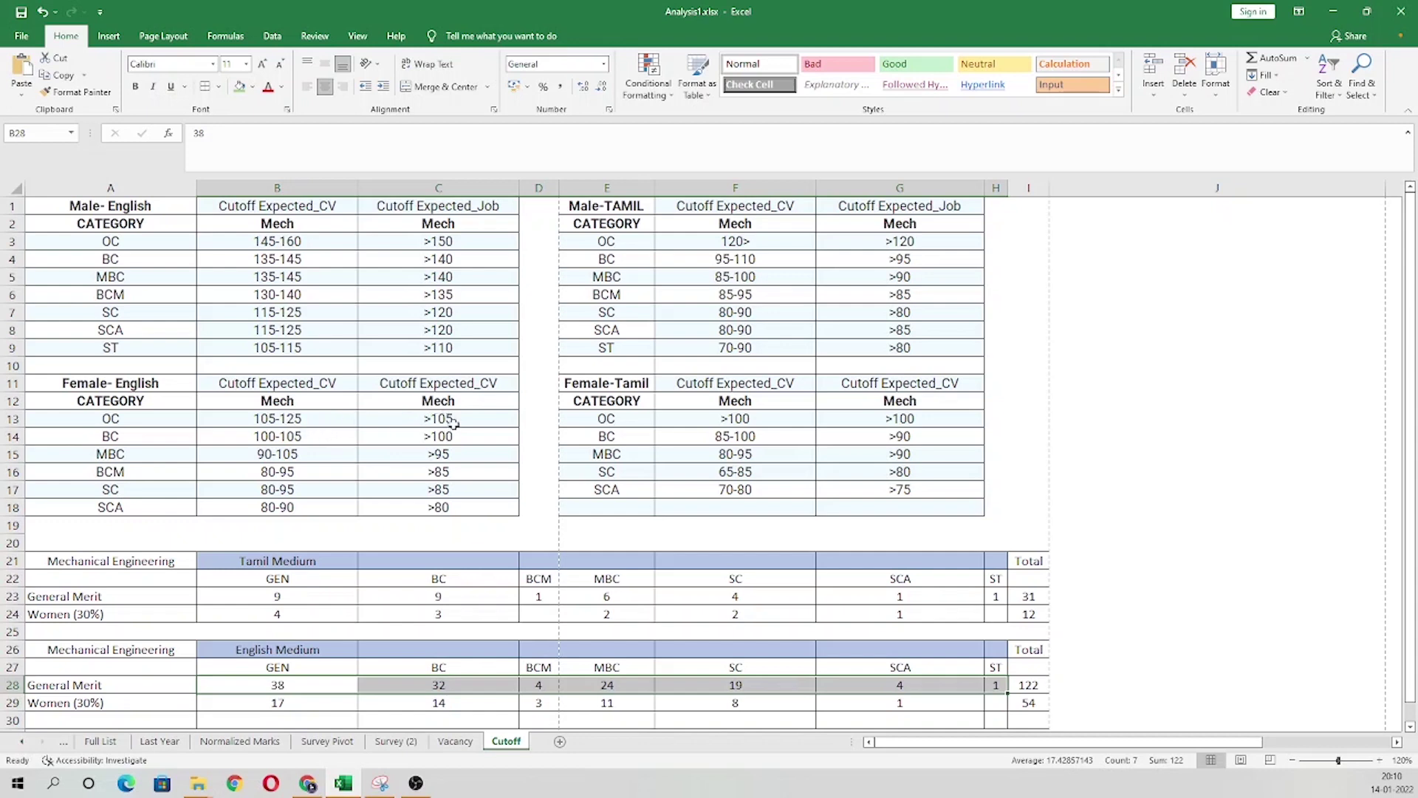
- Check the English Medium women's vacancies for GEN and MBC against the Female-English expected CV cutoffs
{"action": "left_click", "coordinate": [284, 704]}
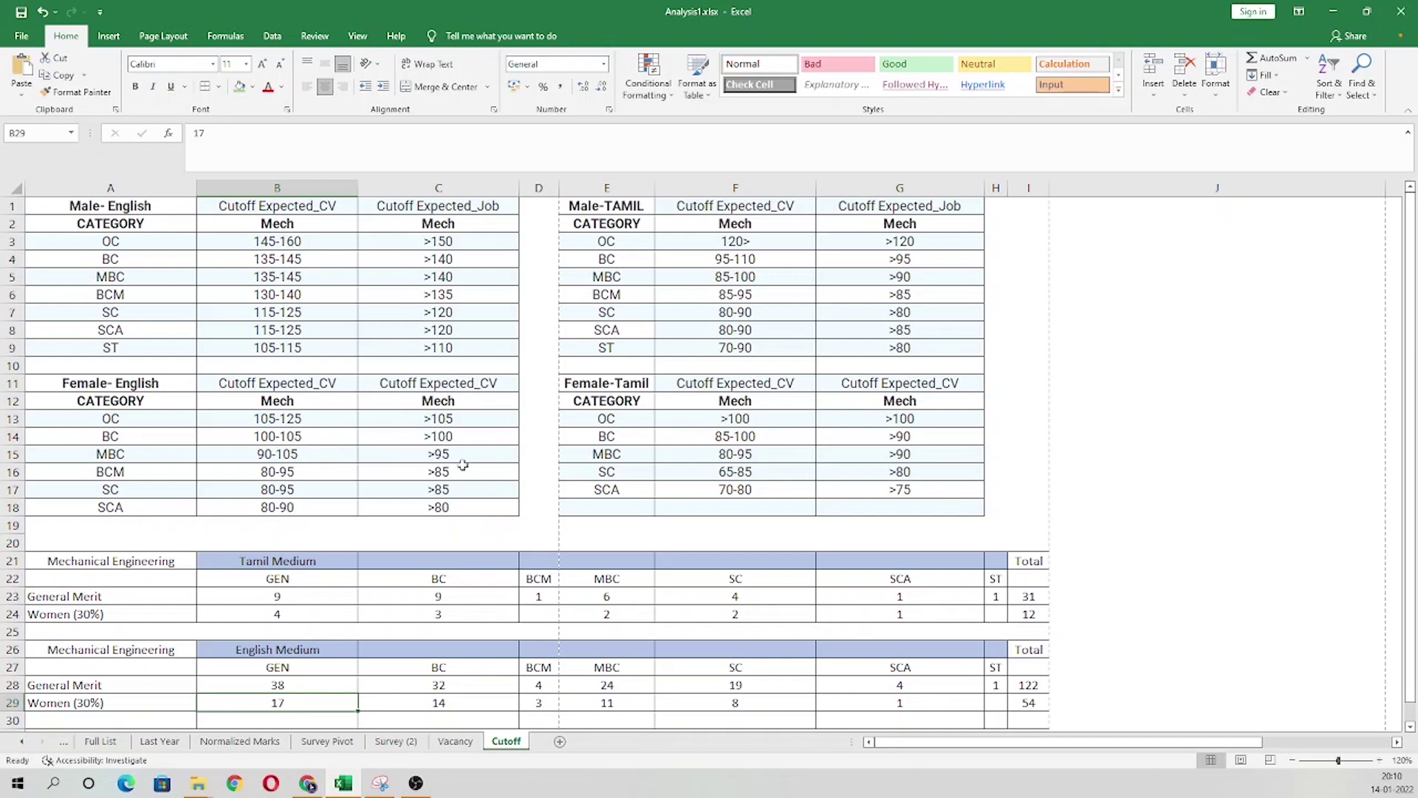
{"action": "left_click", "coordinate": [617, 702]}
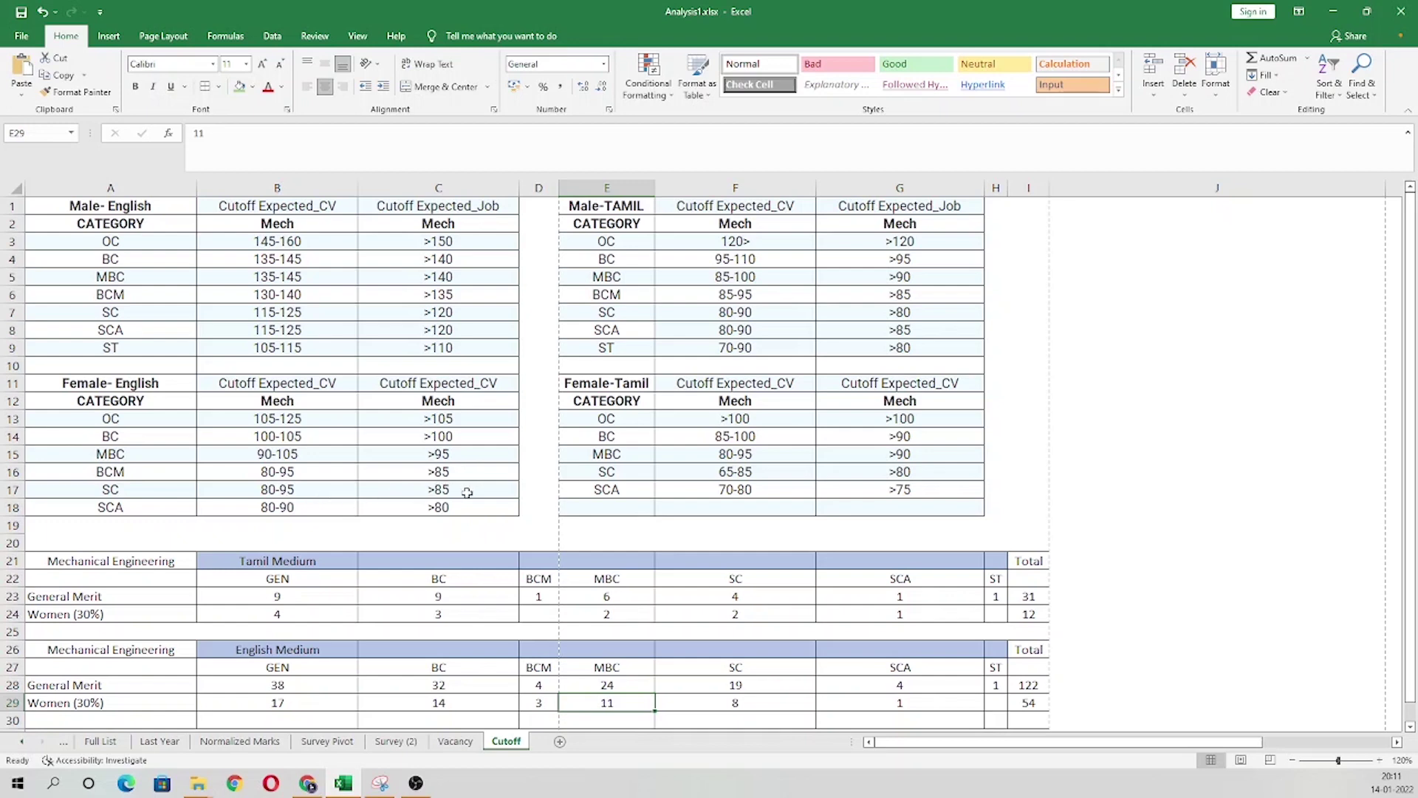
{"action": "left_click_drag", "start_coordinate": [302, 390], "coordinate": [314, 511]}
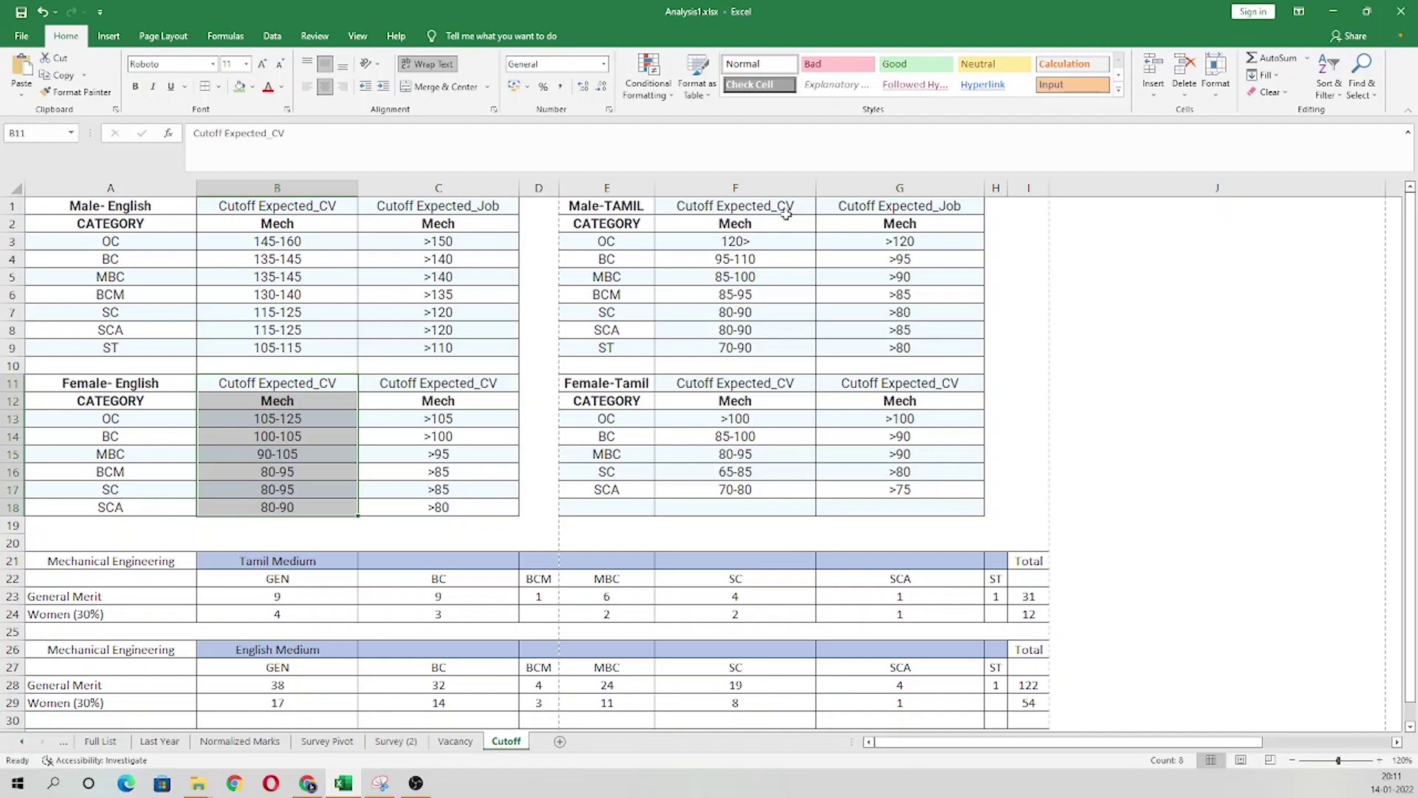
- Review the Tamil Medium vacancy totals alongside the Male-Tamil CV and job cutoffs and the second Female-Tamil cutoff column
{"action": "left_click_drag", "start_coordinate": [1028, 596], "coordinate": [1028, 614]}
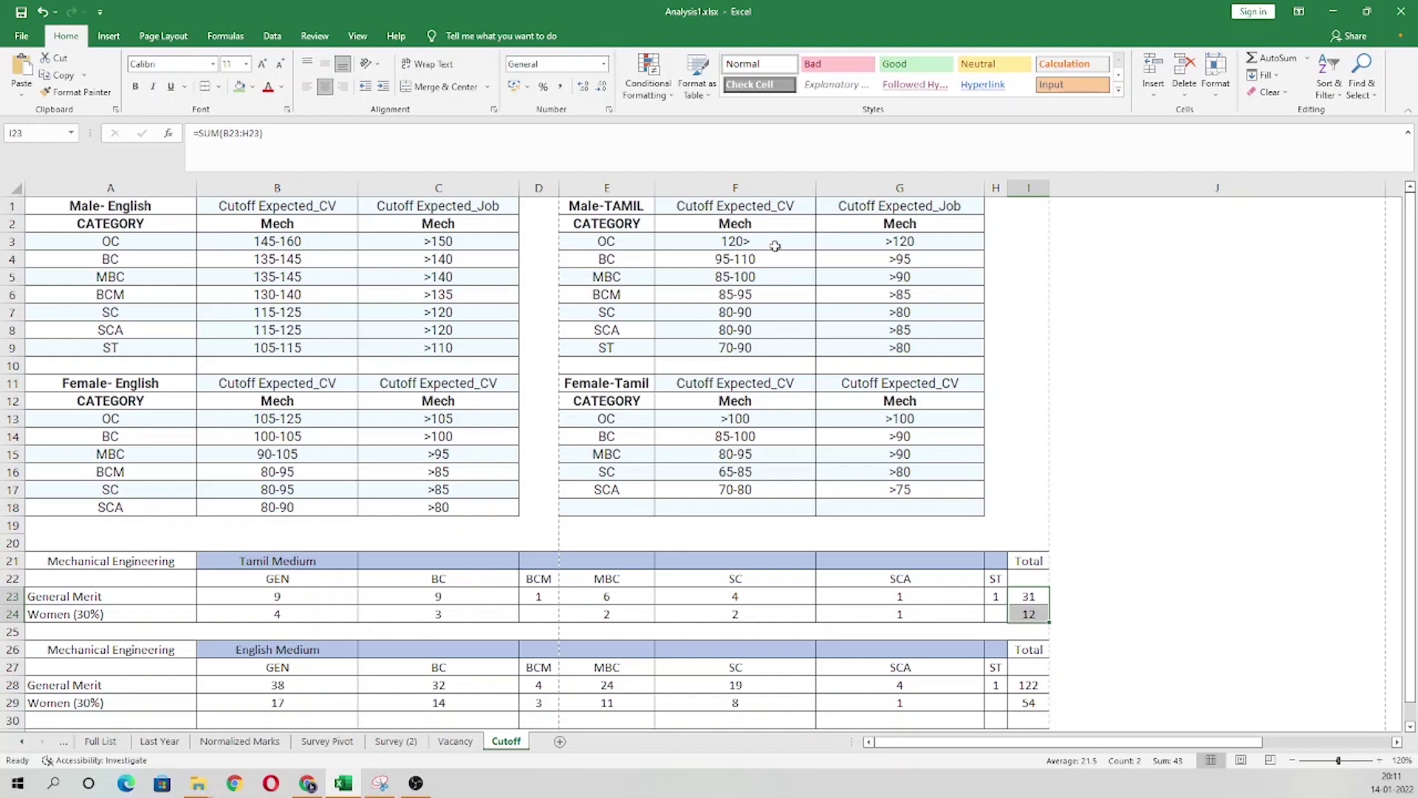
{"action": "left_click_drag", "start_coordinate": [775, 245], "coordinate": [776, 333]}
{"action": "left_click_drag", "start_coordinate": [894, 241], "coordinate": [911, 350]}
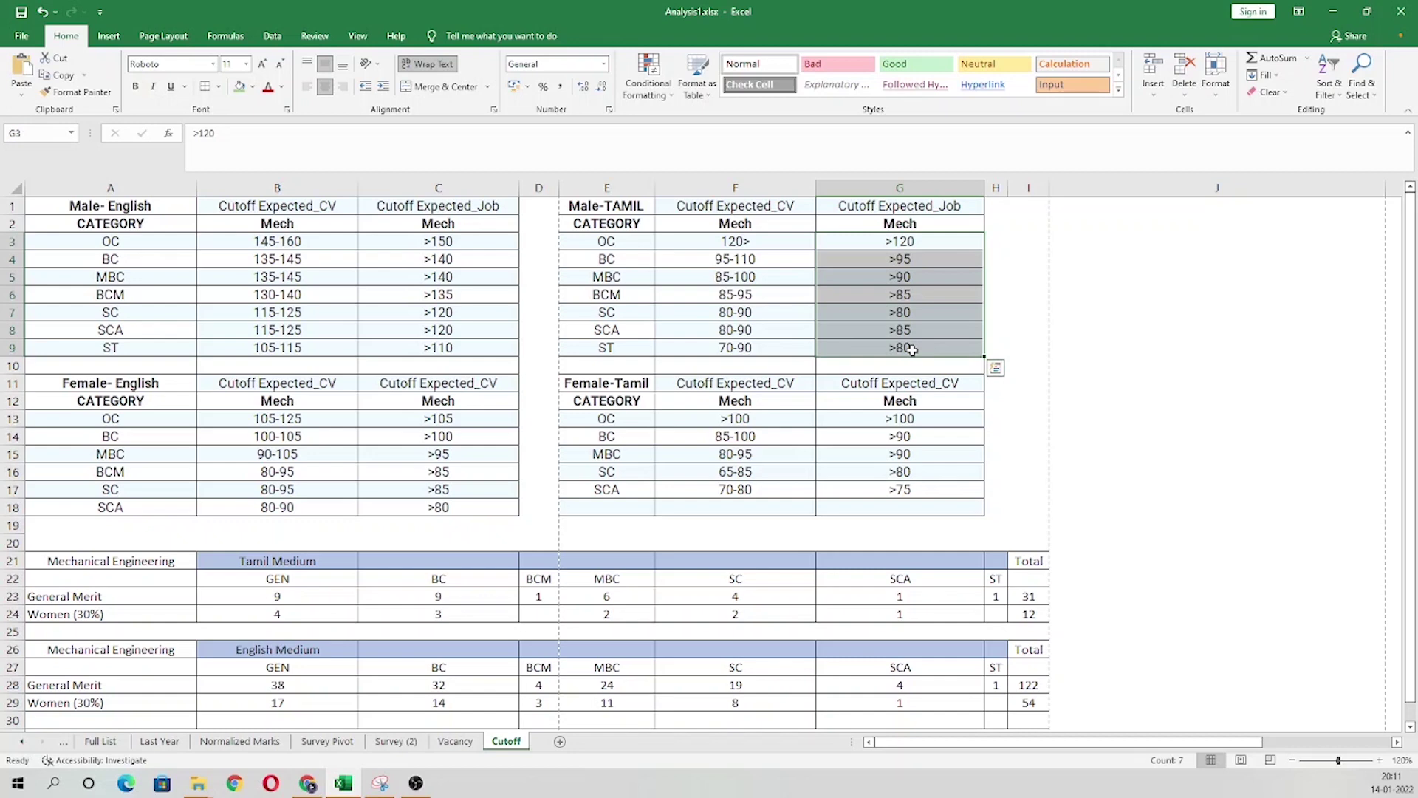
{"action": "left_click_drag", "start_coordinate": [883, 418], "coordinate": [878, 489]}
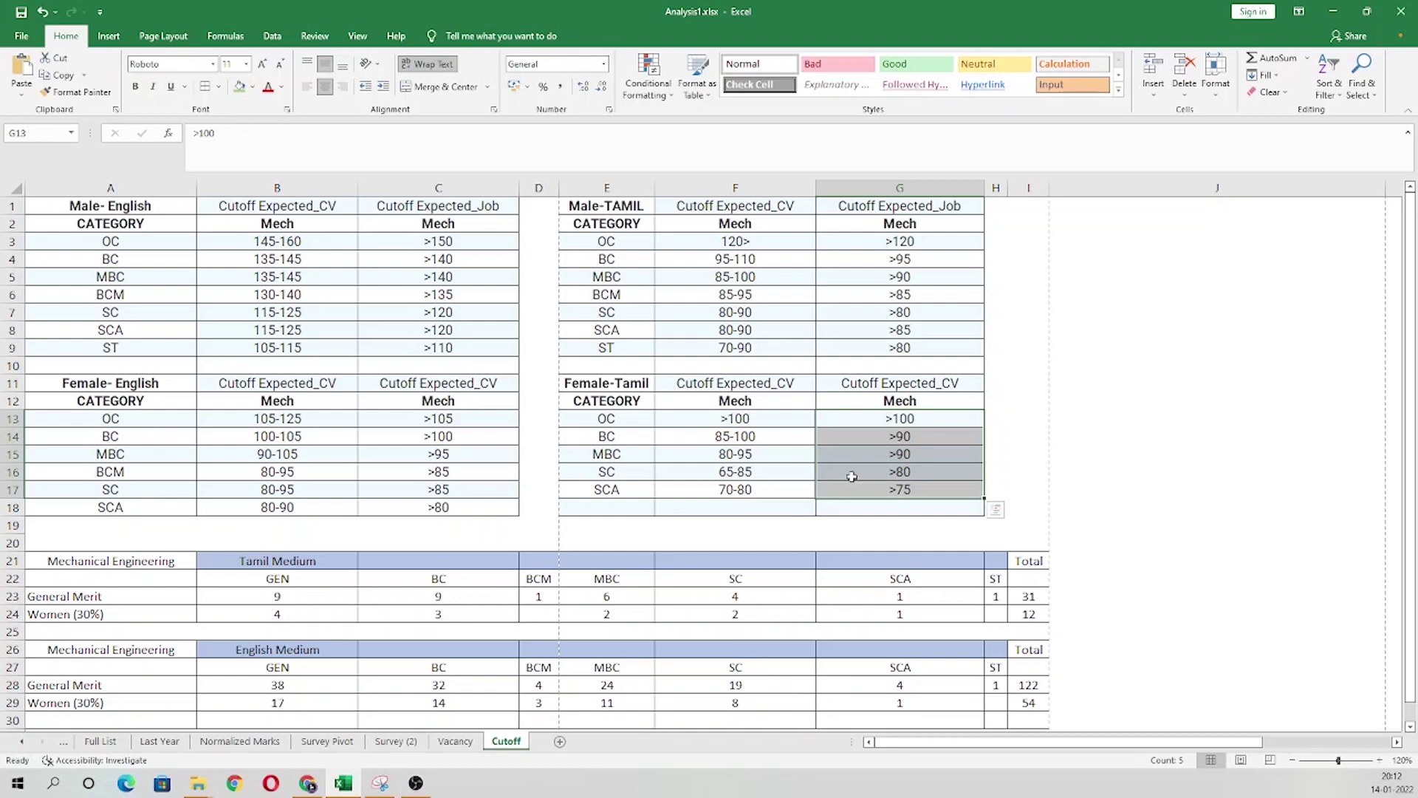
{"action": "left_click", "coordinate": [846, 517]}
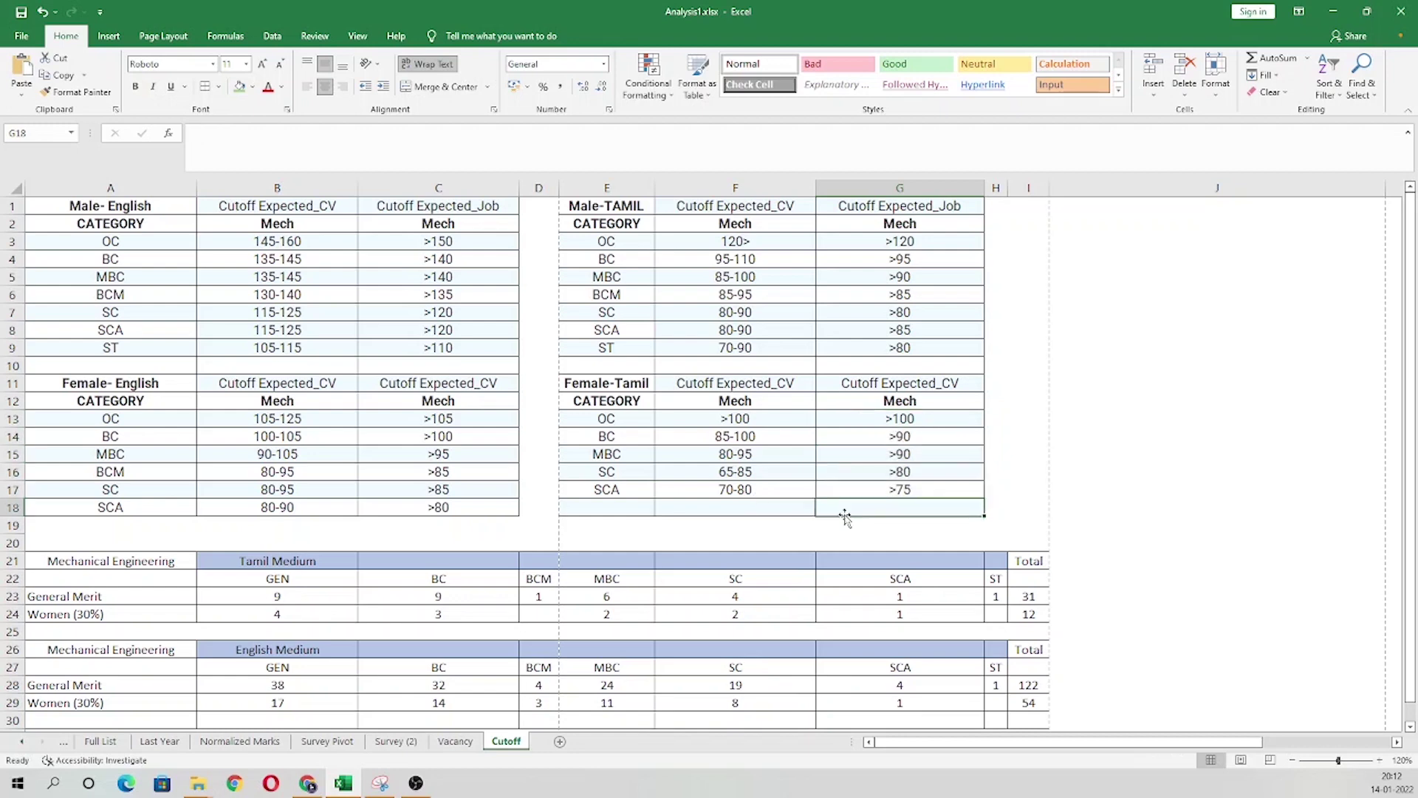